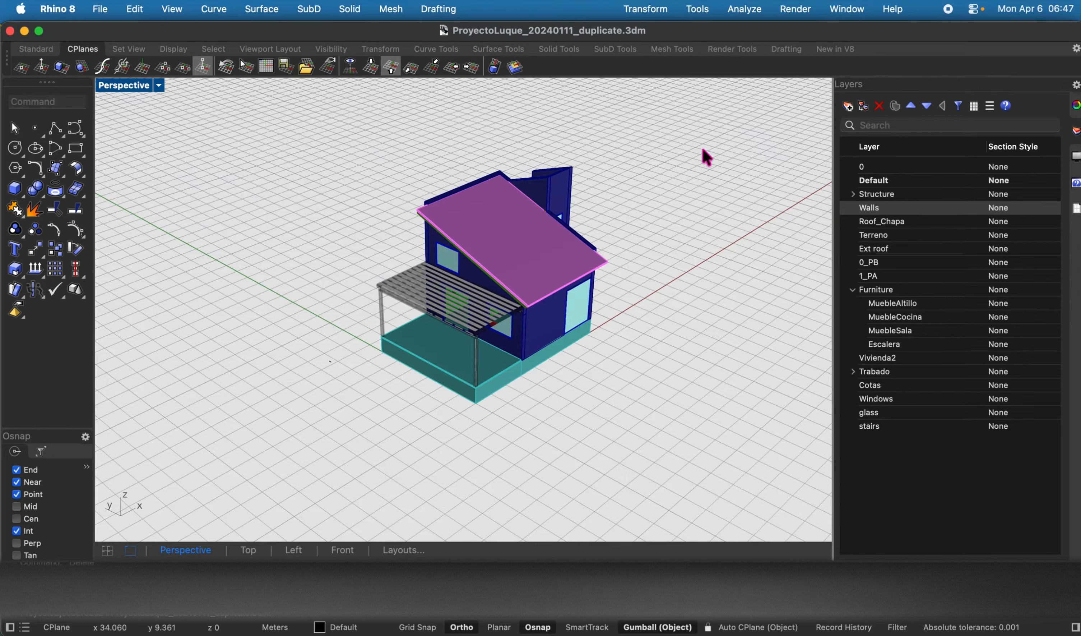
# Start a clipping section that includes all objects of the house model
pyautogui.click(440, 10)
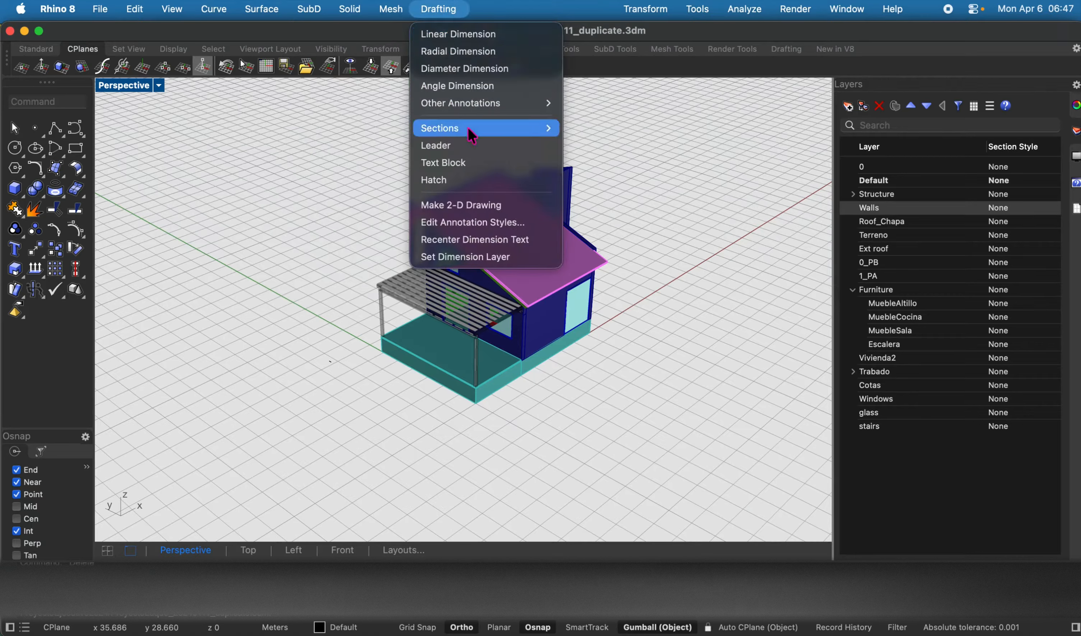
pyautogui.moveTo(470, 127)
pyautogui.click(619, 135)
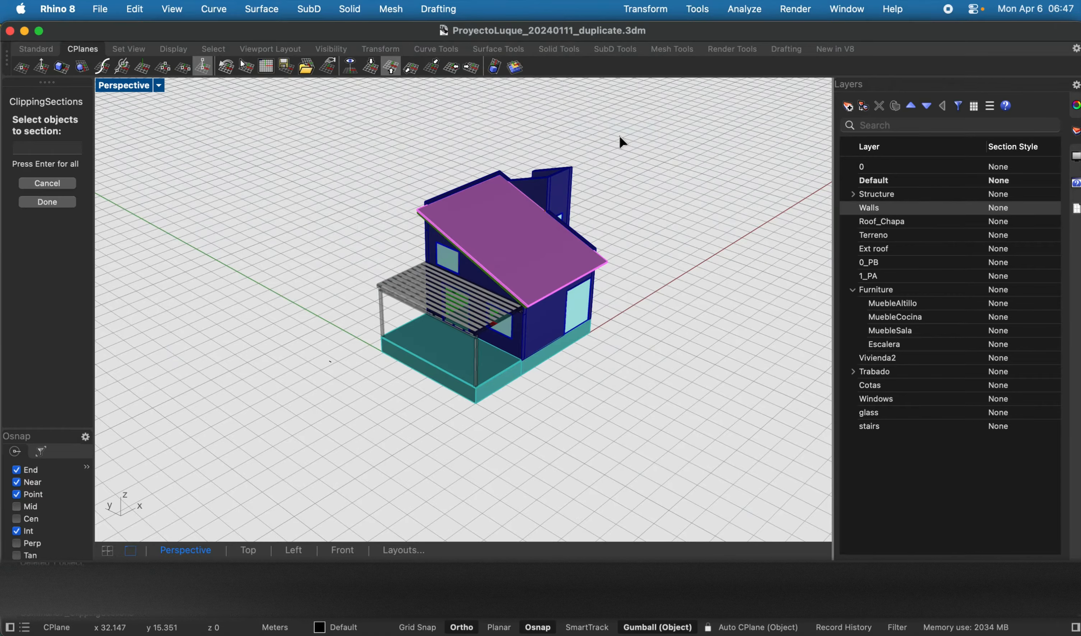
pyautogui.moveTo(649, 131); pyautogui.dragTo(224, 450)
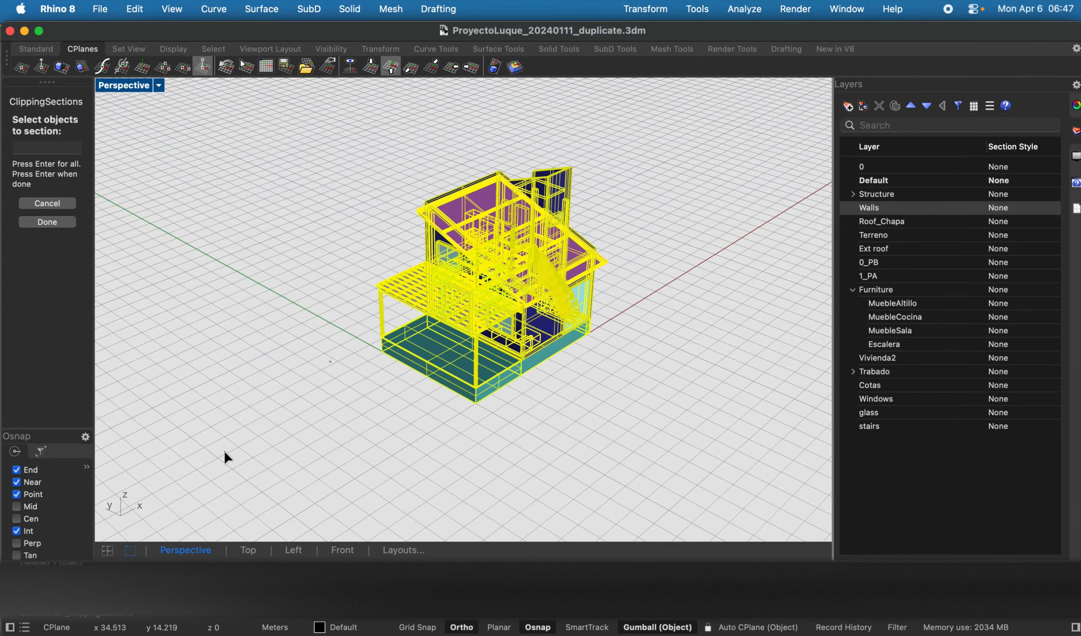
pyautogui.press('Return')
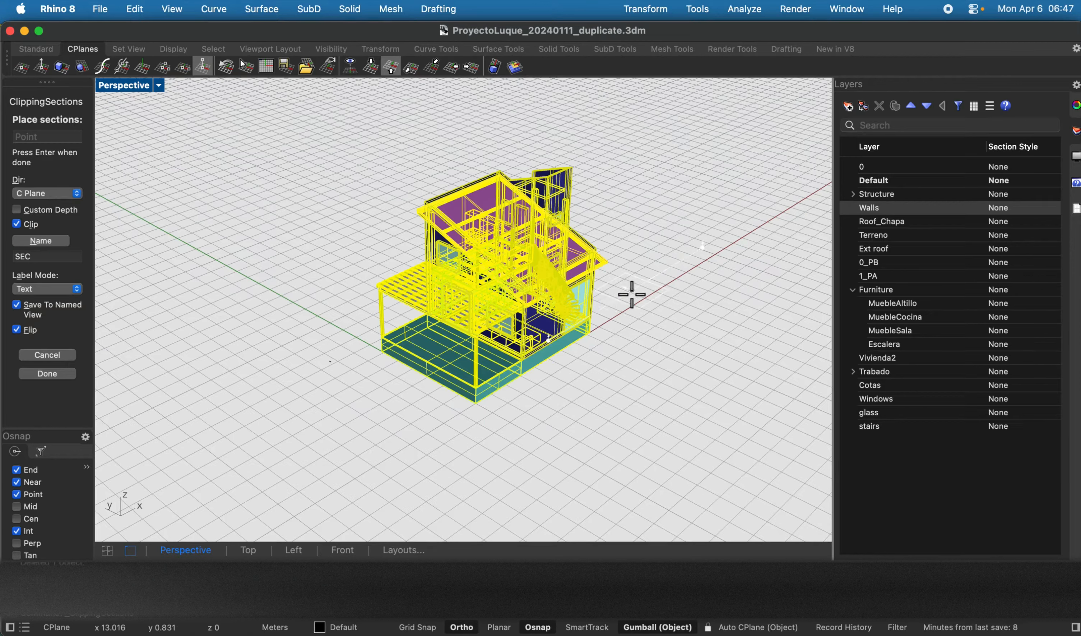
# Place the section horizontally through the house with its direction set to C Plane
pyautogui.click(51, 200)
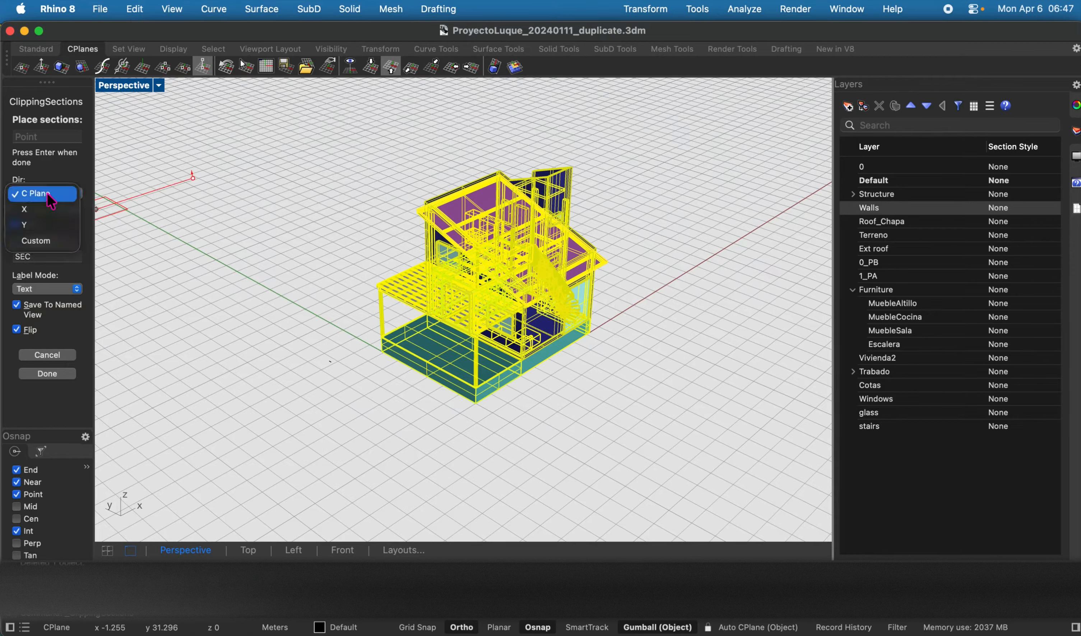
pyautogui.click(40, 210)
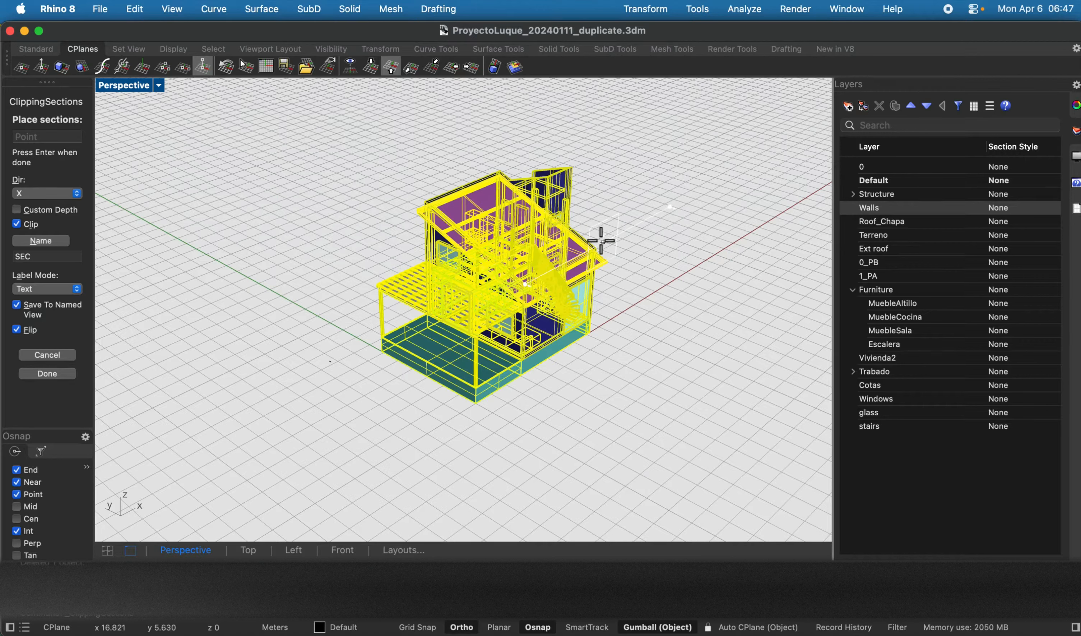
pyautogui.click(47, 193)
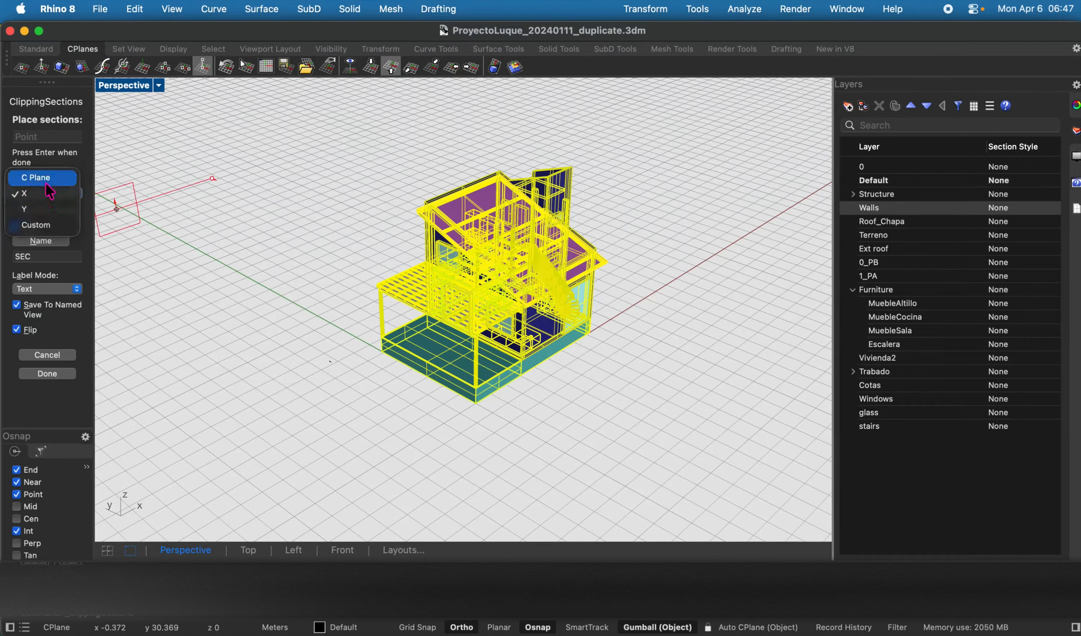
pyautogui.click(35, 176)
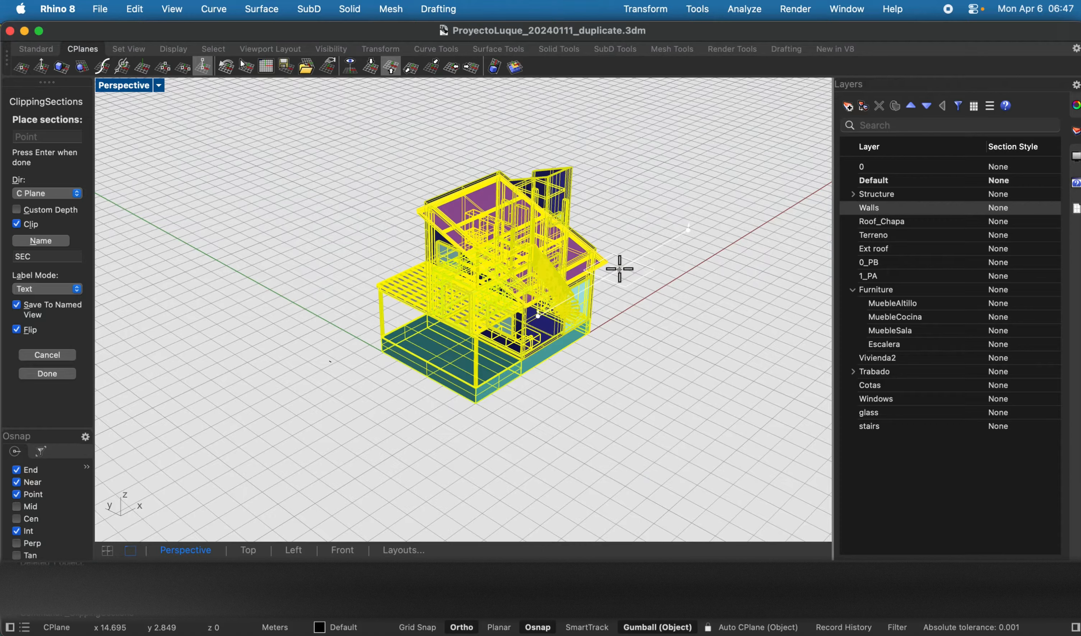
pyautogui.click(591, 284)
pyautogui.press('Return')
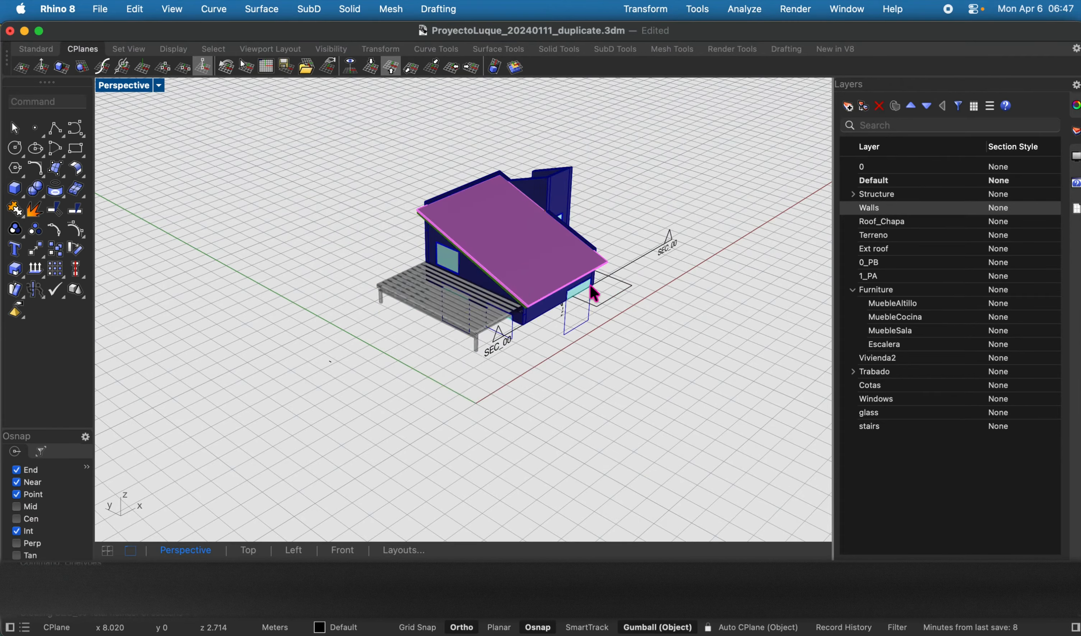
# Shift the clipping section along its red axis toward the porch side of the house
pyautogui.click(637, 260)
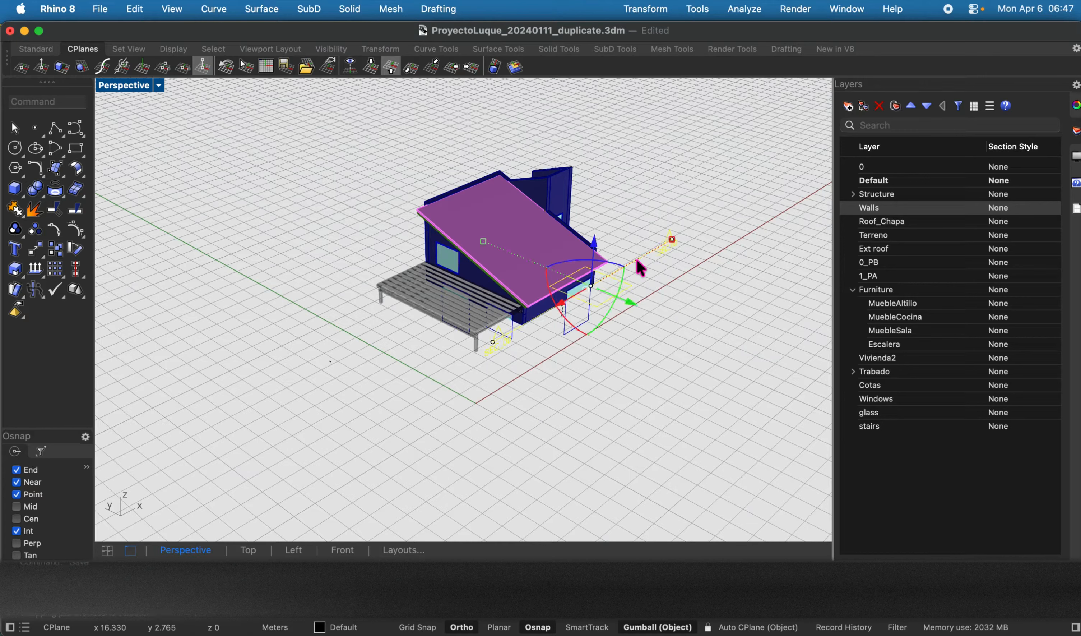
pyautogui.moveTo(561, 303); pyautogui.dragTo(541, 314)
pyautogui.click(719, 409)
pyautogui.click(468, 367)
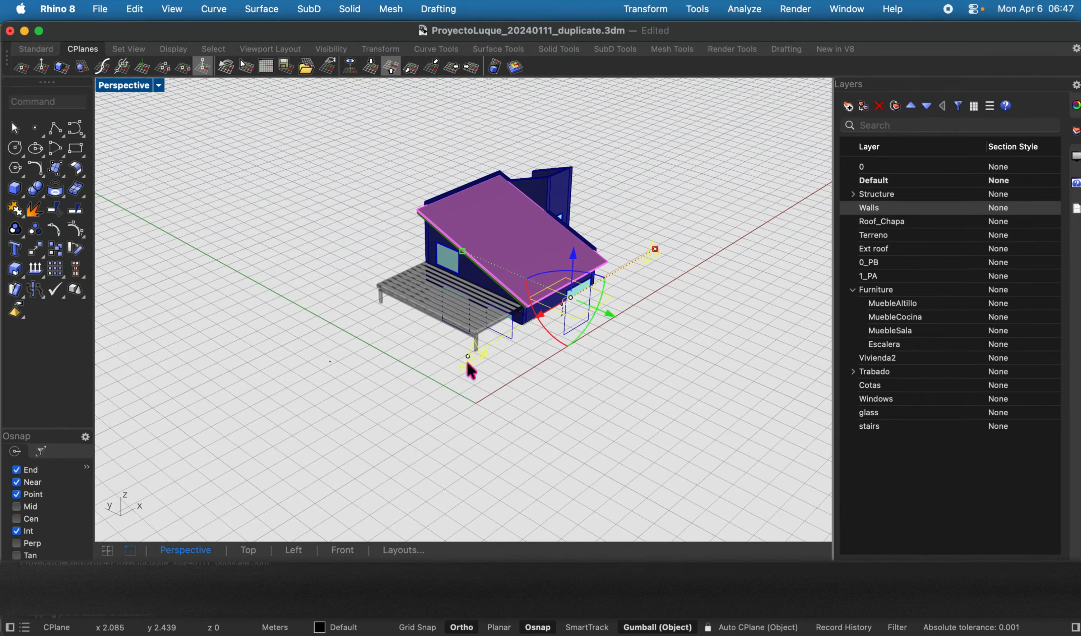
# Flip the clipping direction in the section's properties and shift the section further toward the porch
pyautogui.write('Prop')
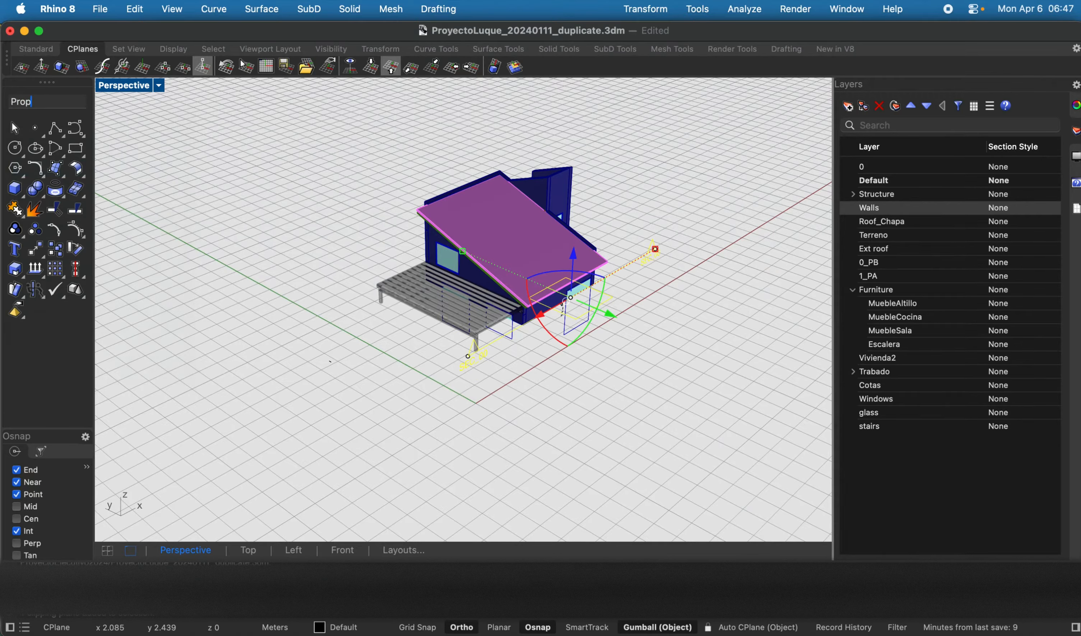
pyautogui.write('erties')
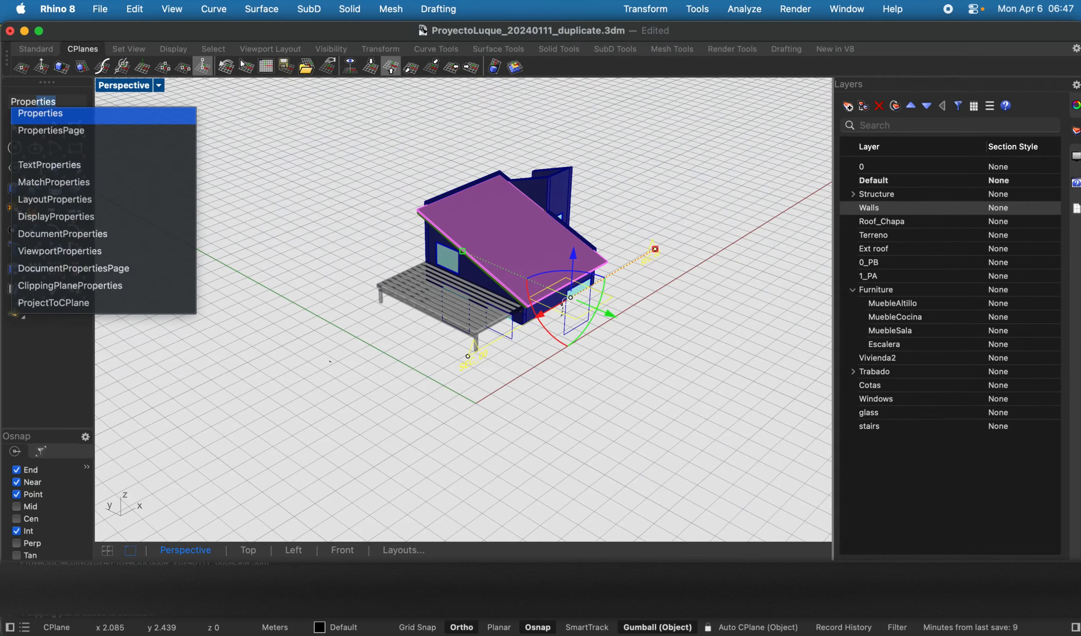
pyautogui.press('Return')
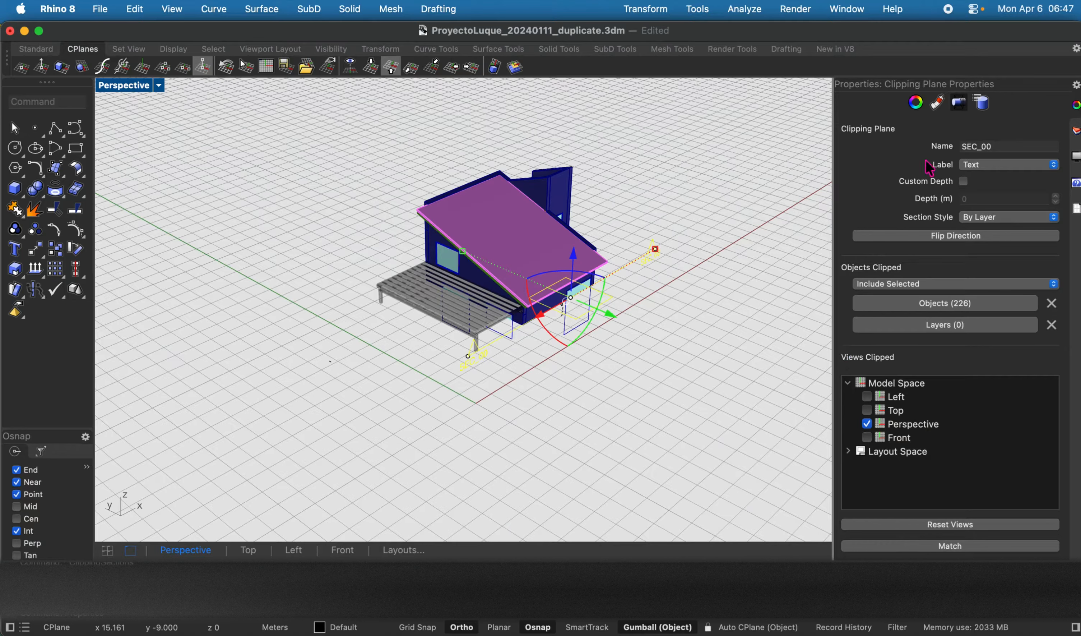
pyautogui.click(922, 237)
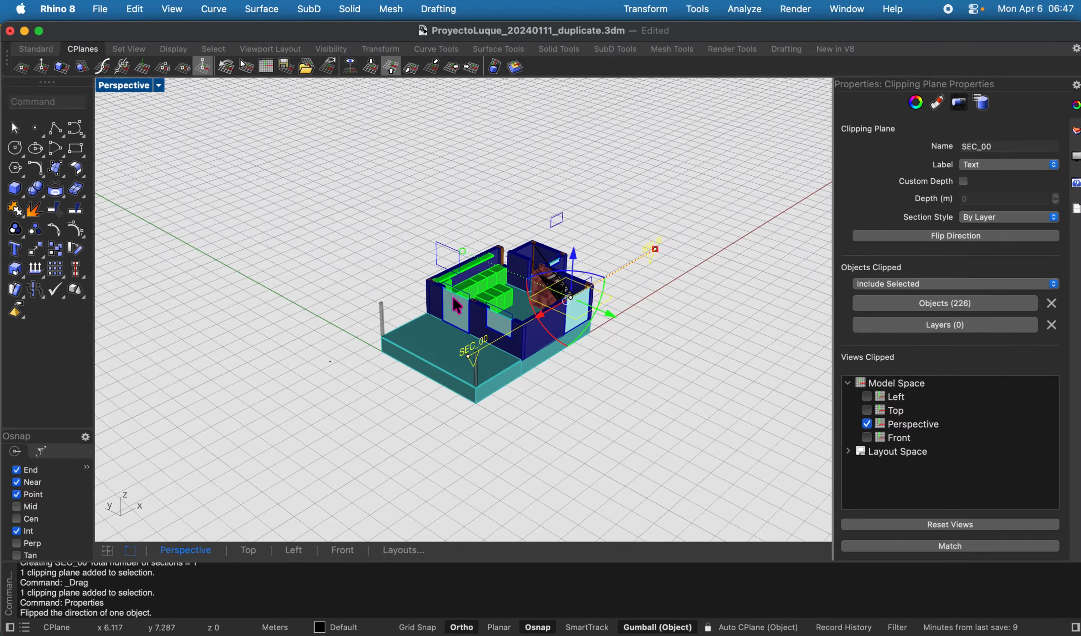
pyautogui.moveTo(550, 324); pyautogui.dragTo(533, 335)
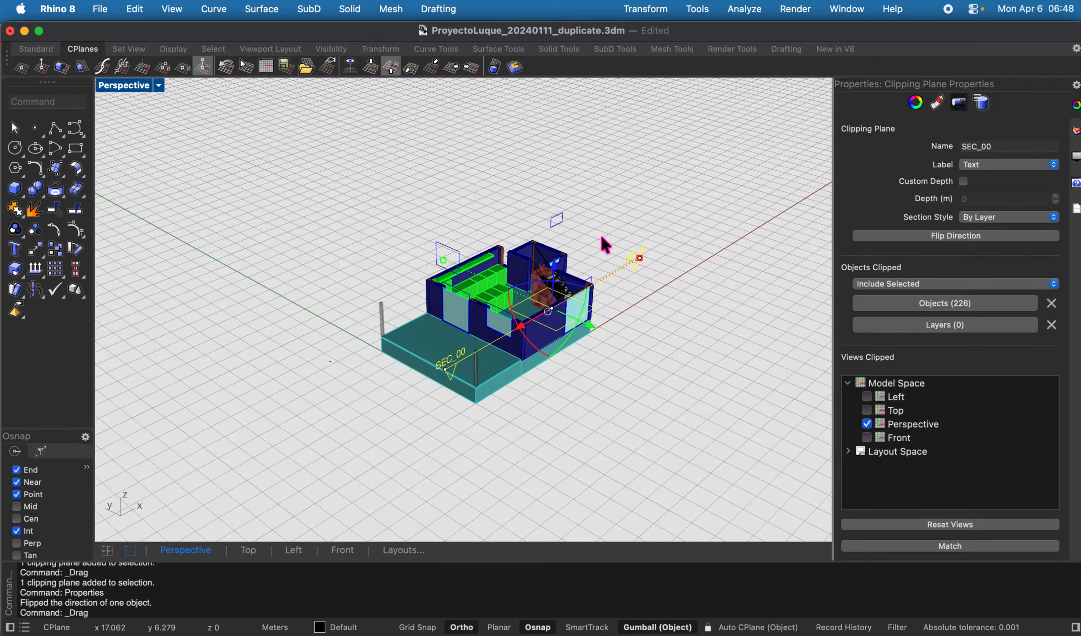
# Set the section to clip all objects and rename it Level0
pyautogui.click(889, 285)
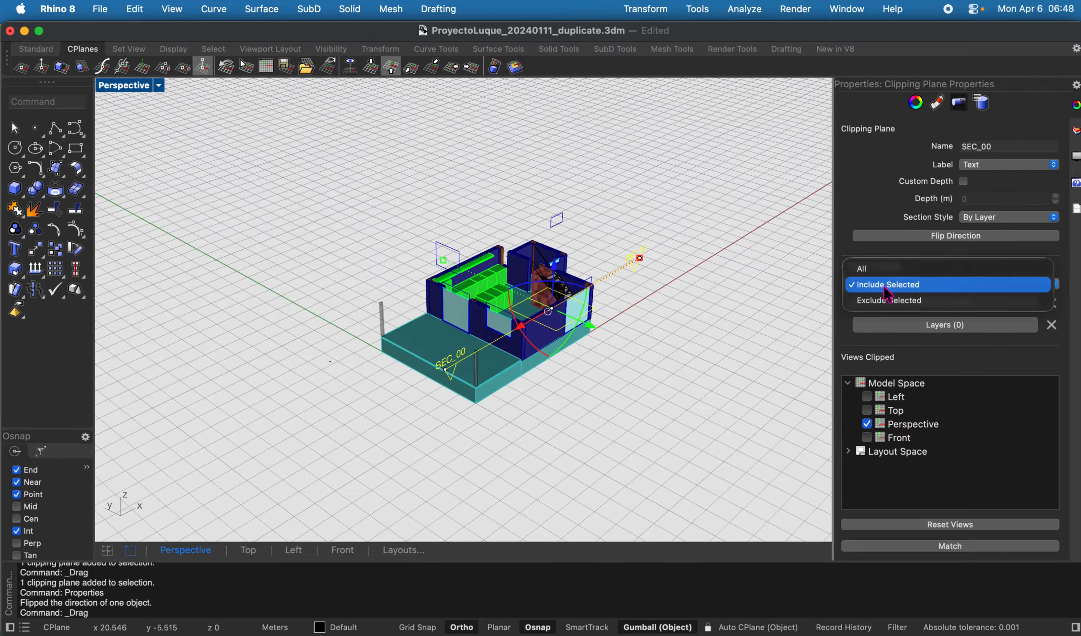
pyautogui.click(885, 267)
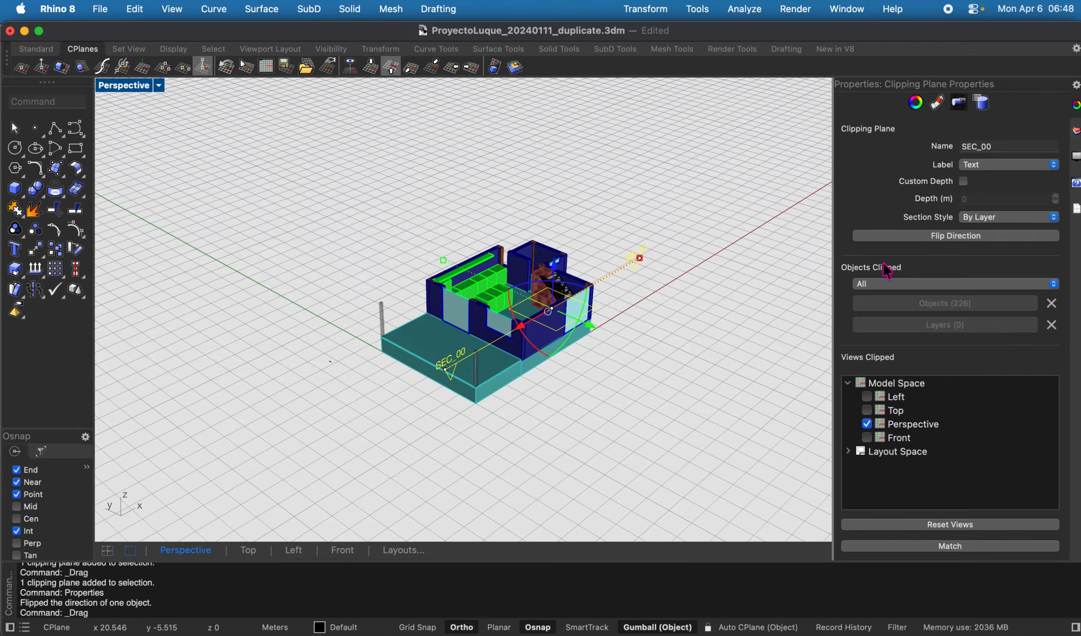
pyautogui.doubleClick(1002, 146)
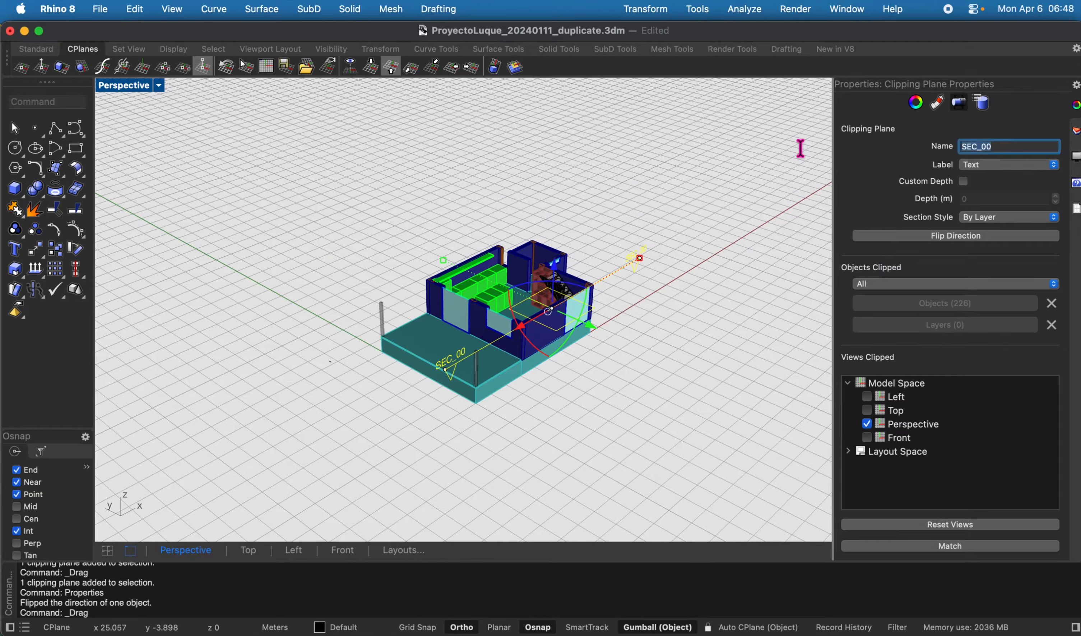
pyautogui.write('Level0')
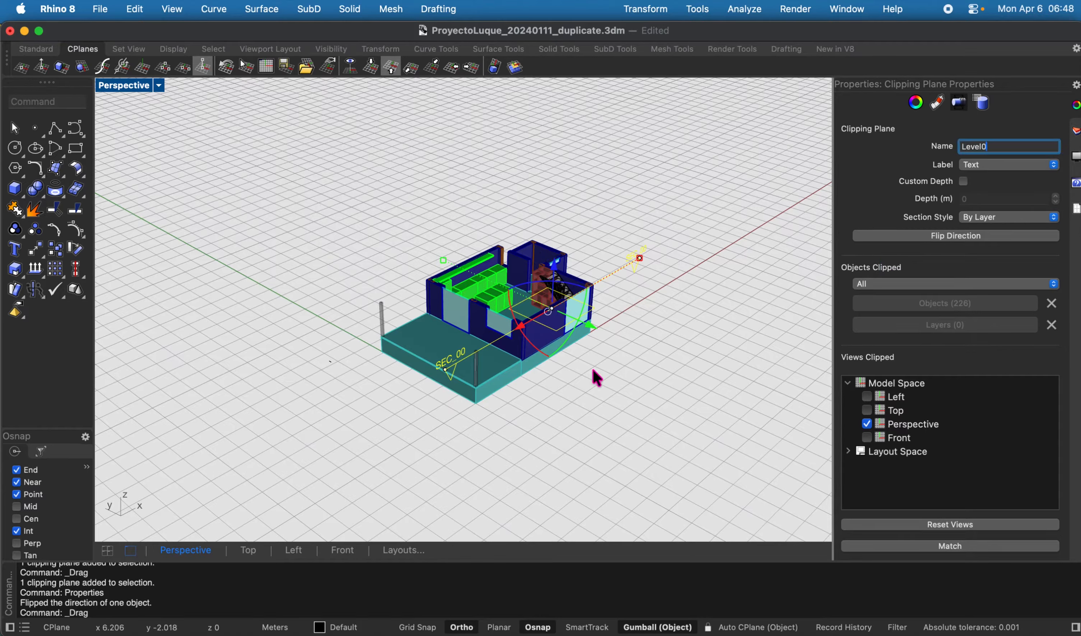
pyautogui.click(621, 405)
pyautogui.click(618, 269)
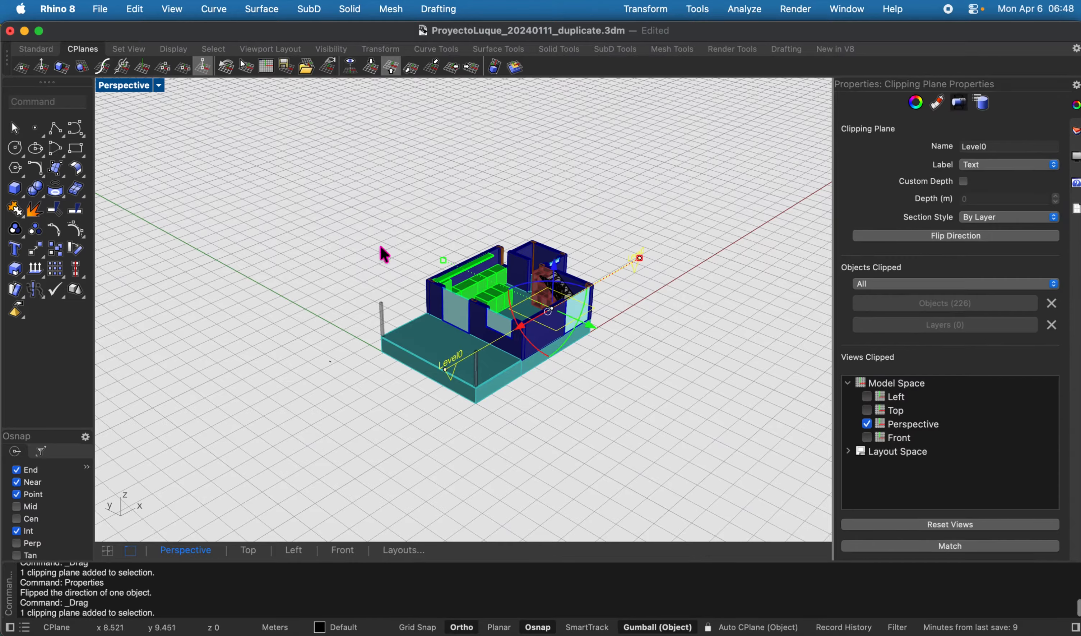
# Move the Level0 section down to the finished floor line at the top of the base in the Left view
pyautogui.doubleClick(139, 86)
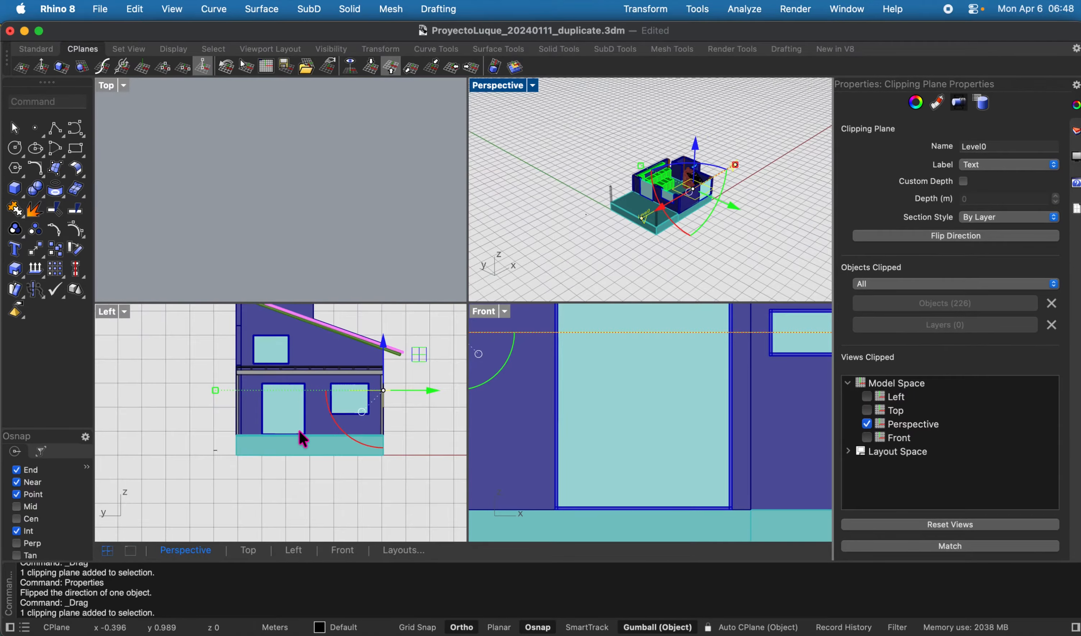
pyautogui.write('M')
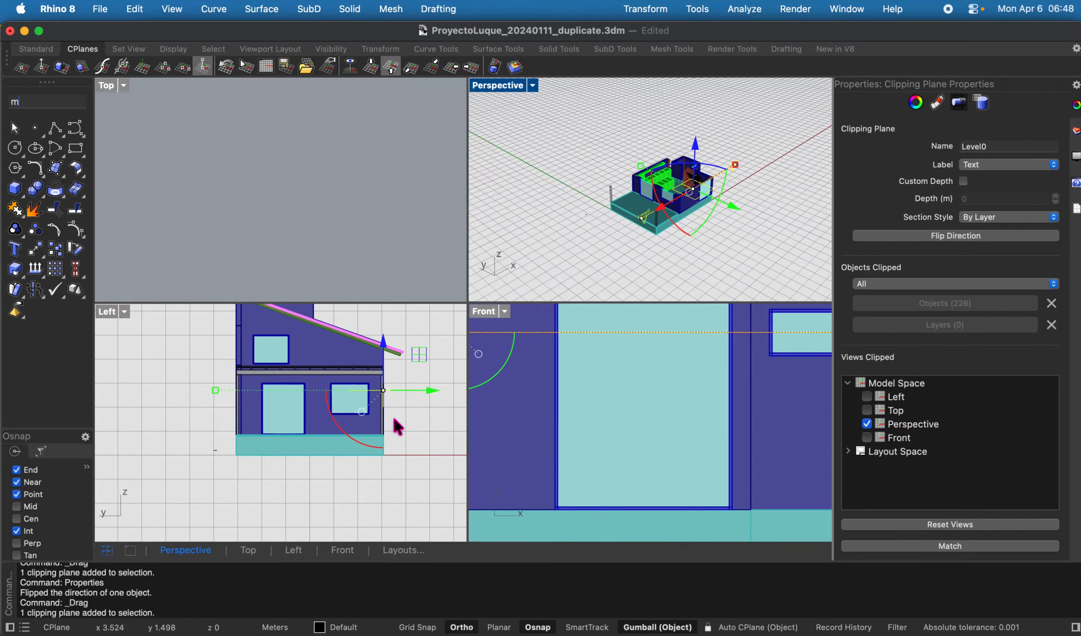
pyautogui.press('Return')
pyautogui.click(641, 218)
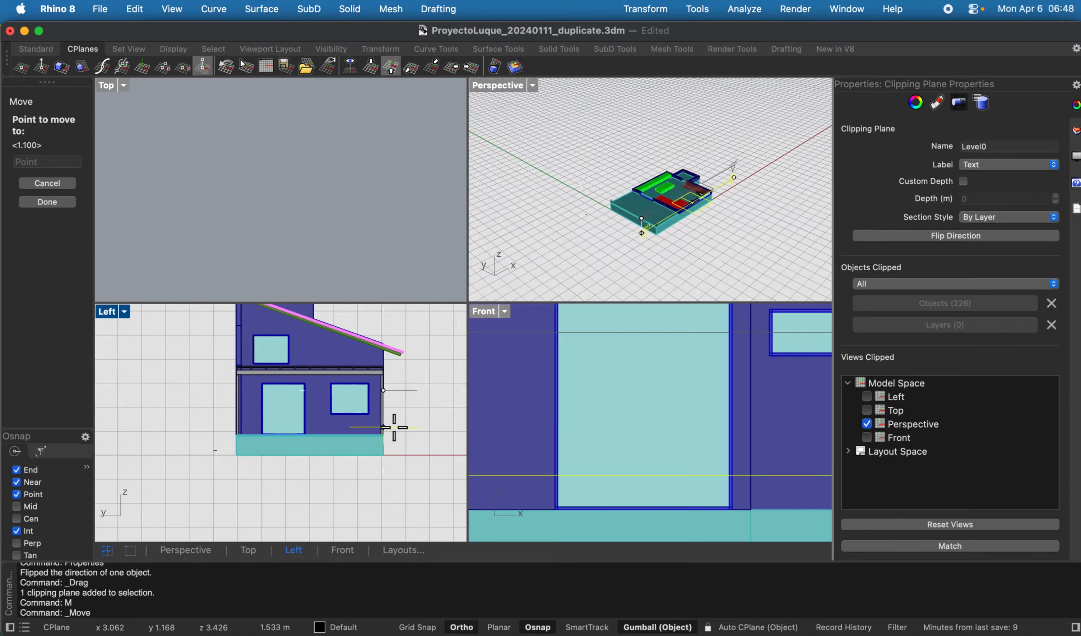
pyautogui.click(383, 436)
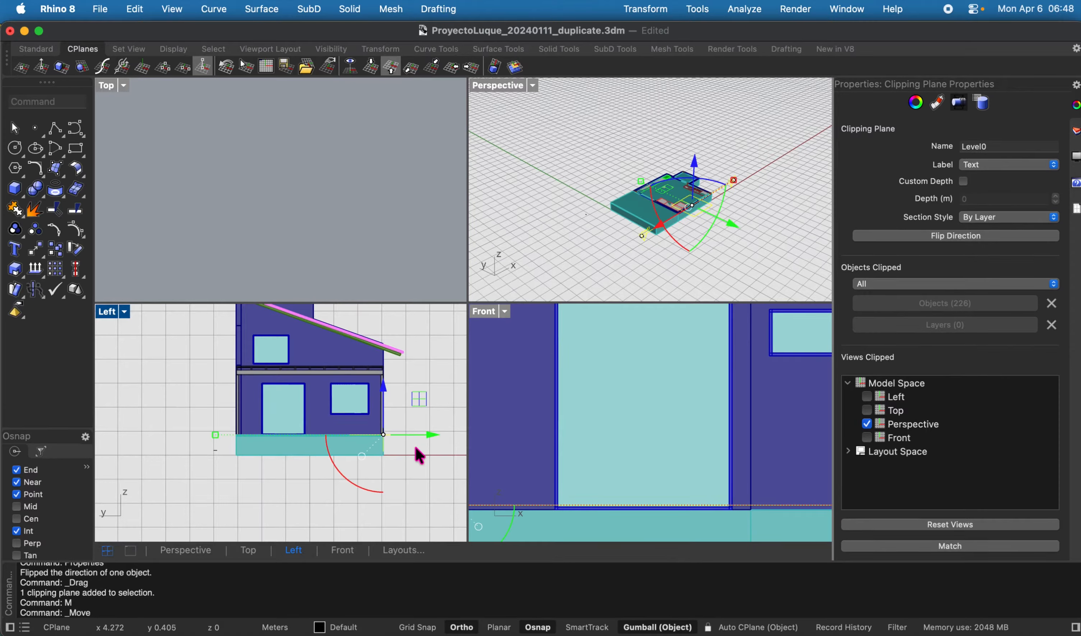
# Move the Level0 section vertically upward by 1.1 m from the floor line
pyautogui.write('M')
pyautogui.press('Return')
pyautogui.click(407, 497)
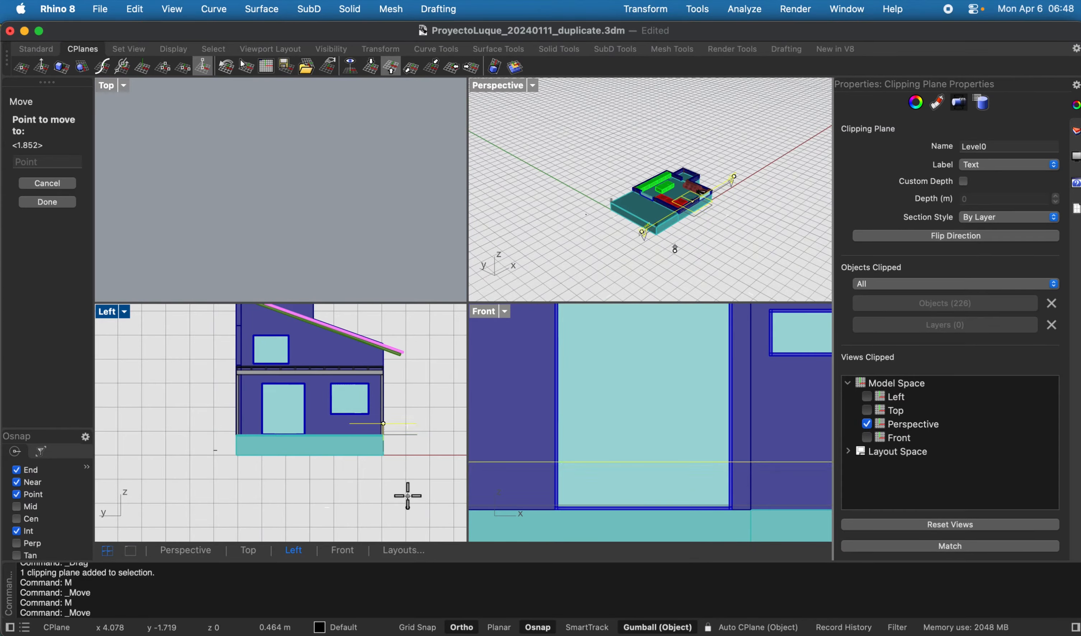
pyautogui.write('1.1m')
pyautogui.press('Return')
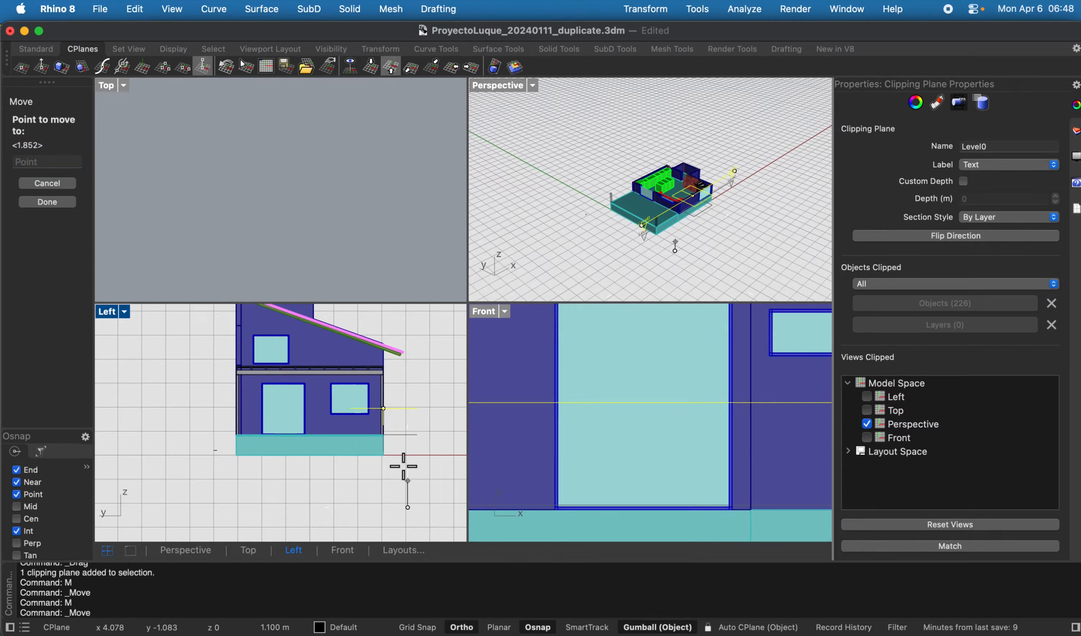
pyautogui.write('1.1')
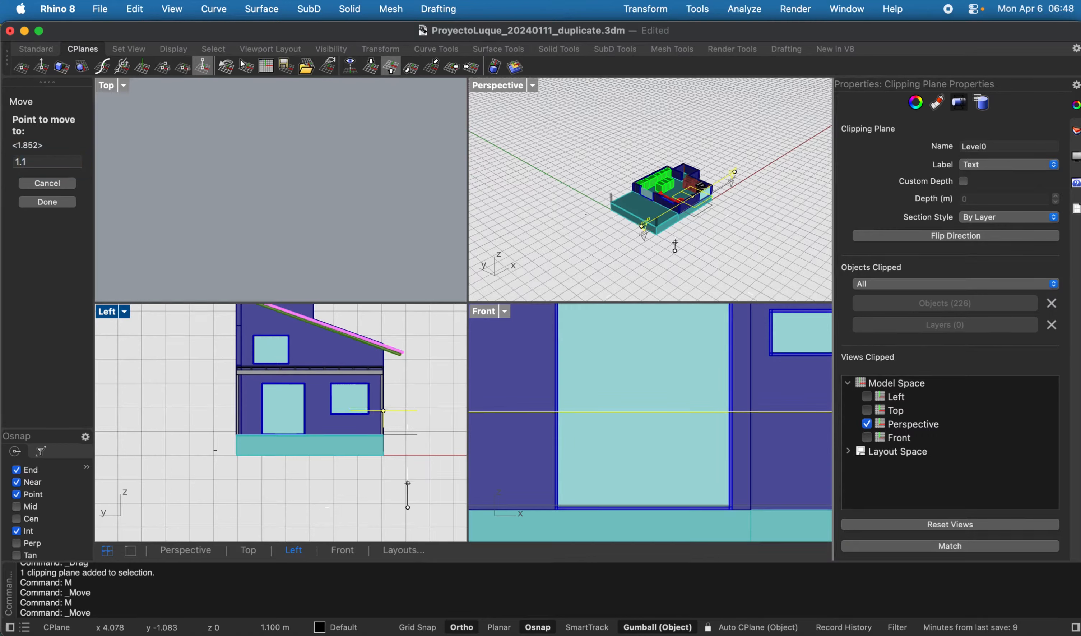
pyautogui.press('Return')
pyautogui.click(404, 463)
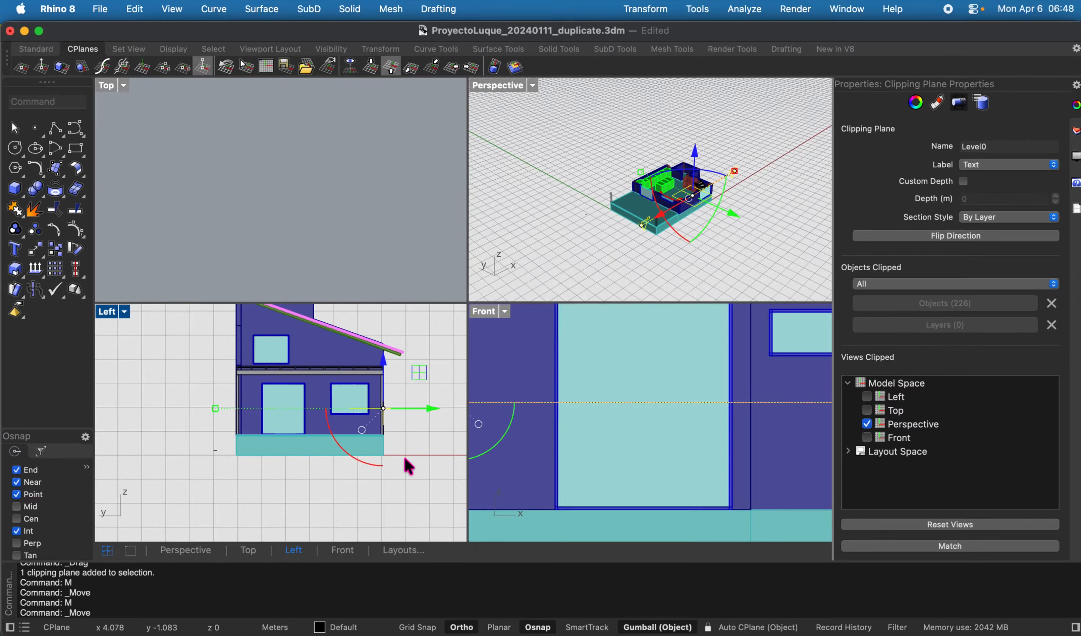
# Return to the full Perspective view and examine the ground-floor walls, furniture and stairs cut by the Level0 section
pyautogui.doubleClick(499, 85)
pyautogui.scroll(5, 492, 306)
pyautogui.press('Escape')
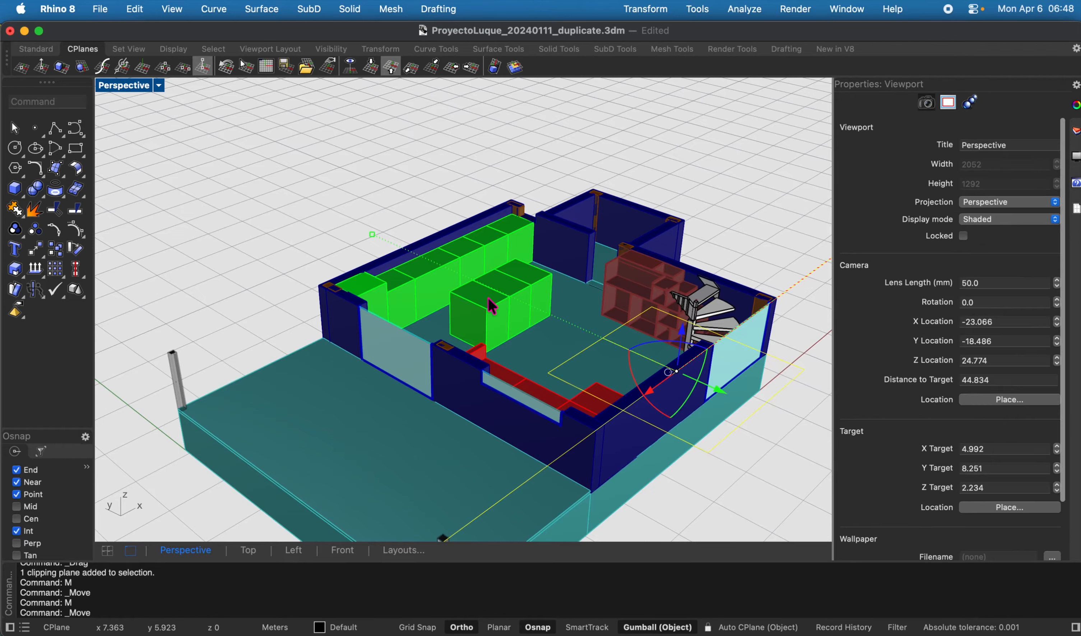
pyautogui.scroll(2, 625, 366)
pyautogui.click(625, 366)
pyautogui.scroll(-5, 612, 388)
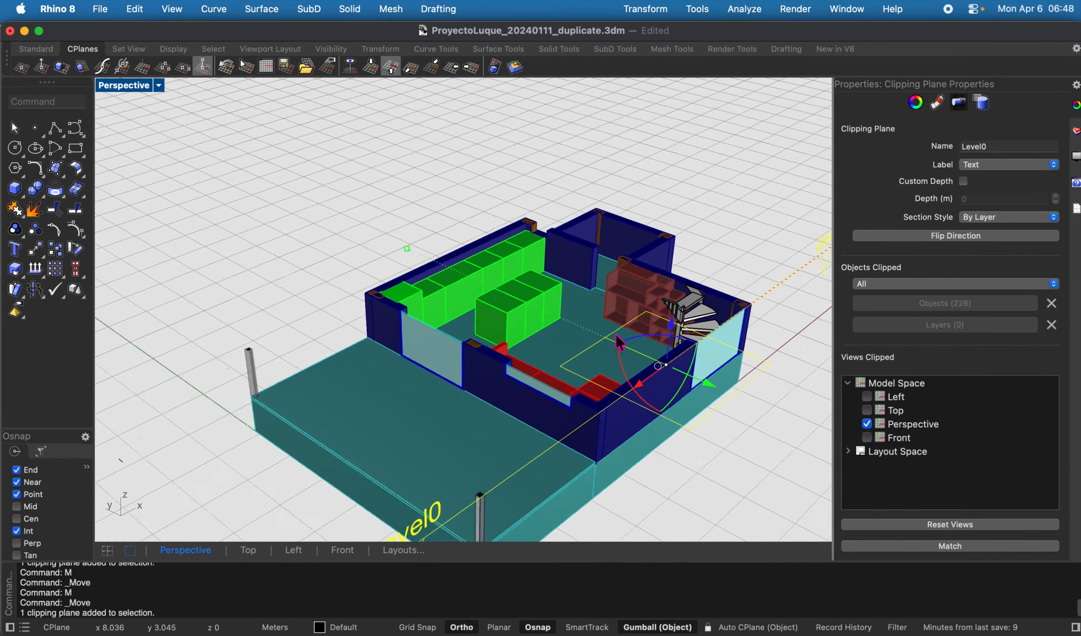
pyautogui.press('Escape')
pyautogui.scroll(-2, 490, 307)
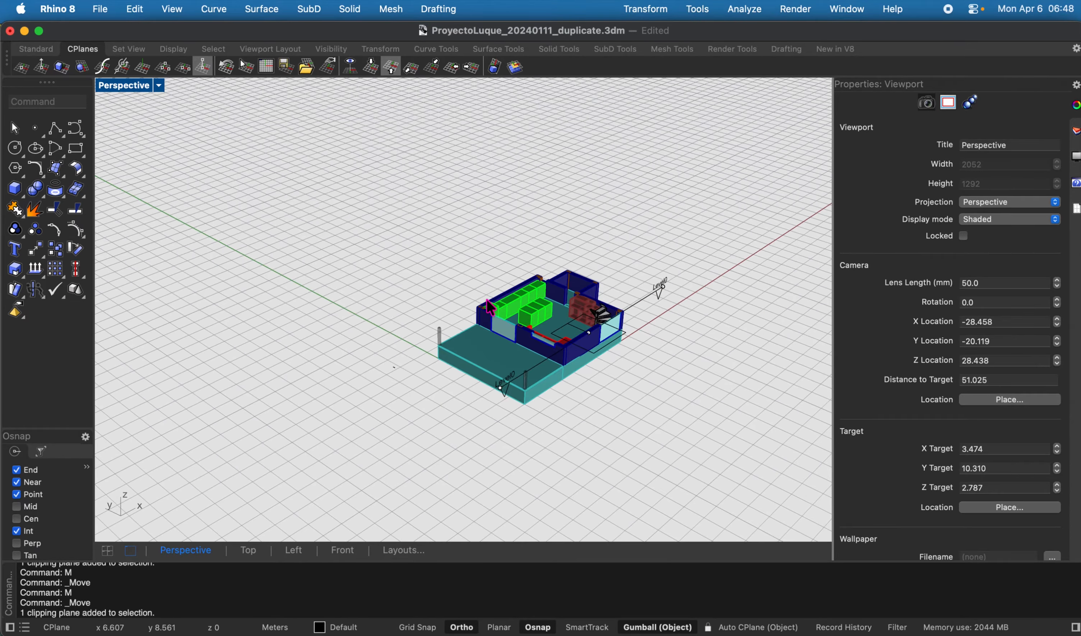
pyautogui.scroll(6, 491, 307)
pyautogui.scroll(-6, 490, 307)
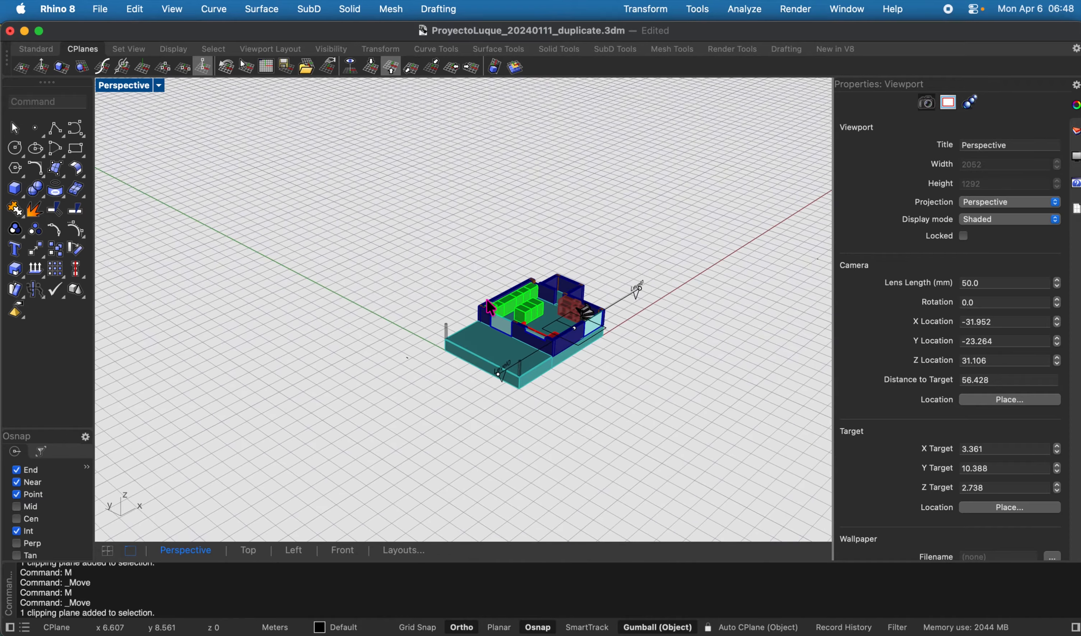
pyautogui.click(647, 229)
pyautogui.scroll(3, 632, 253)
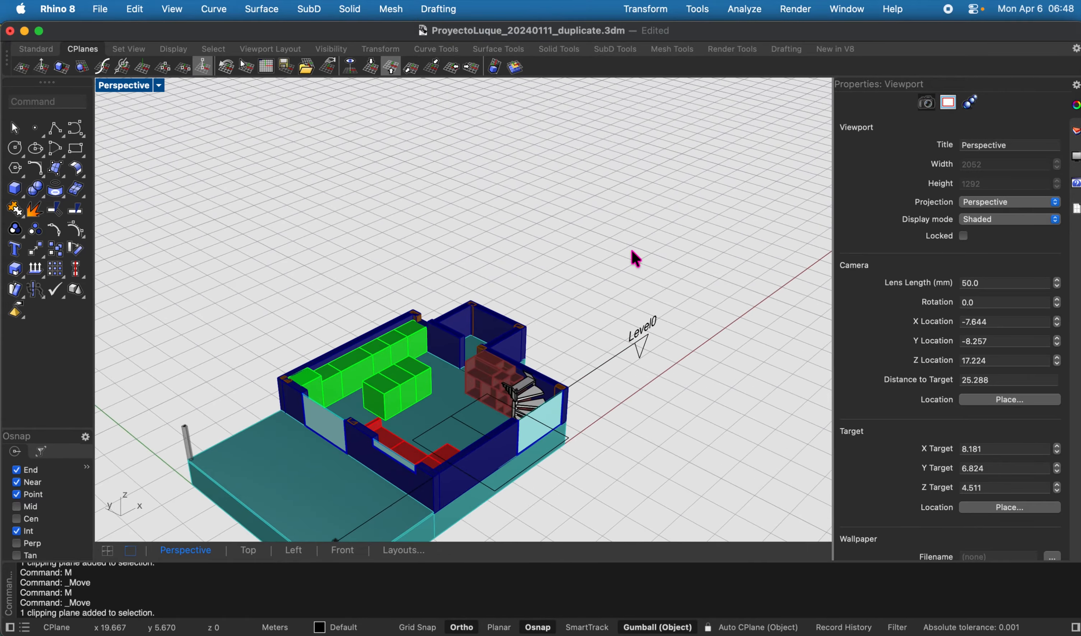
pyautogui.scroll(-4, 707, 244)
pyautogui.scroll(5, 664, 290)
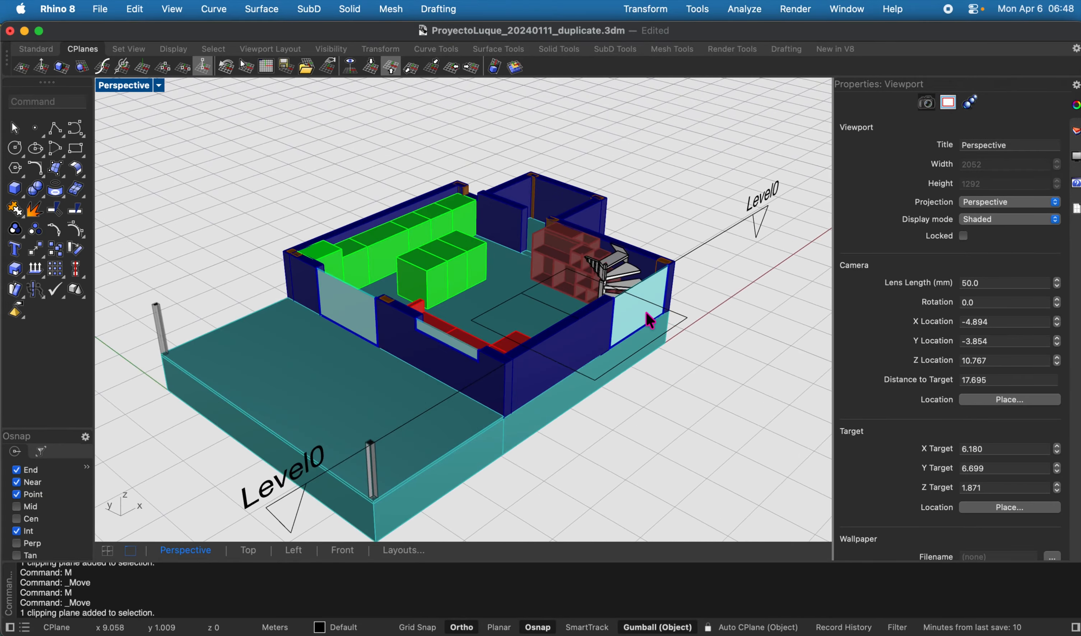
pyautogui.click(450, 9)
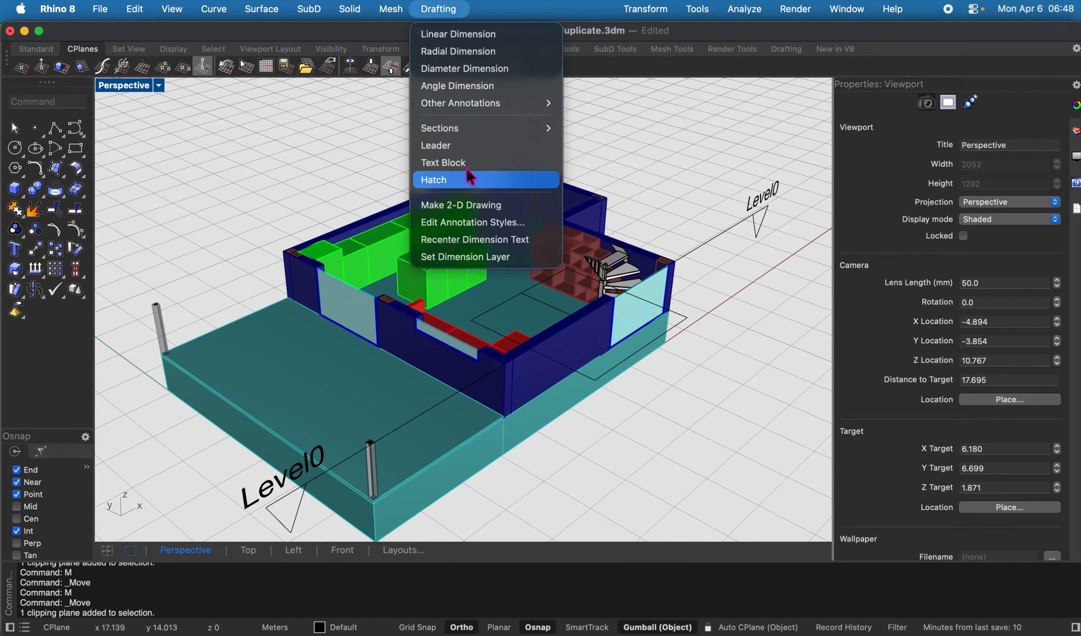
pyautogui.moveTo(480, 128)
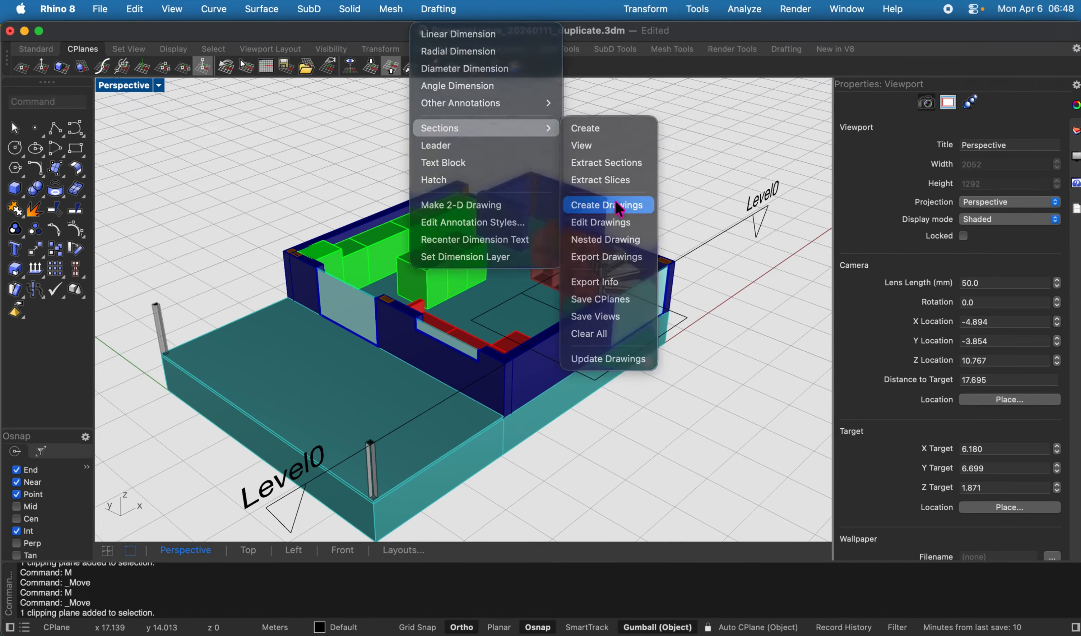
pyautogui.click(617, 204)
pyautogui.press('Escape')
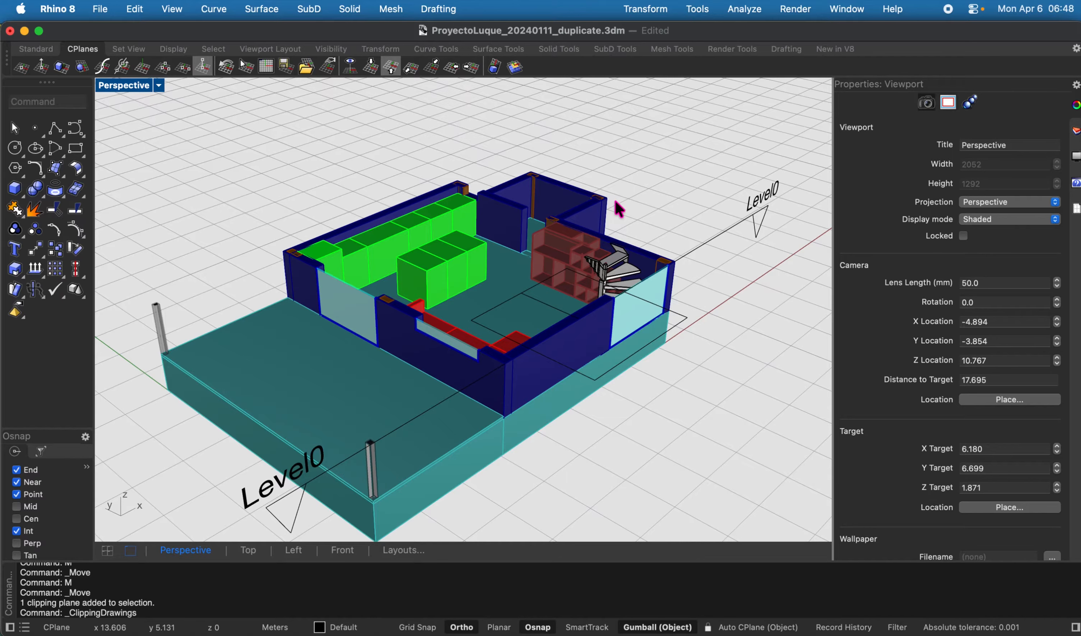
pyautogui.scroll(-3, 616, 202)
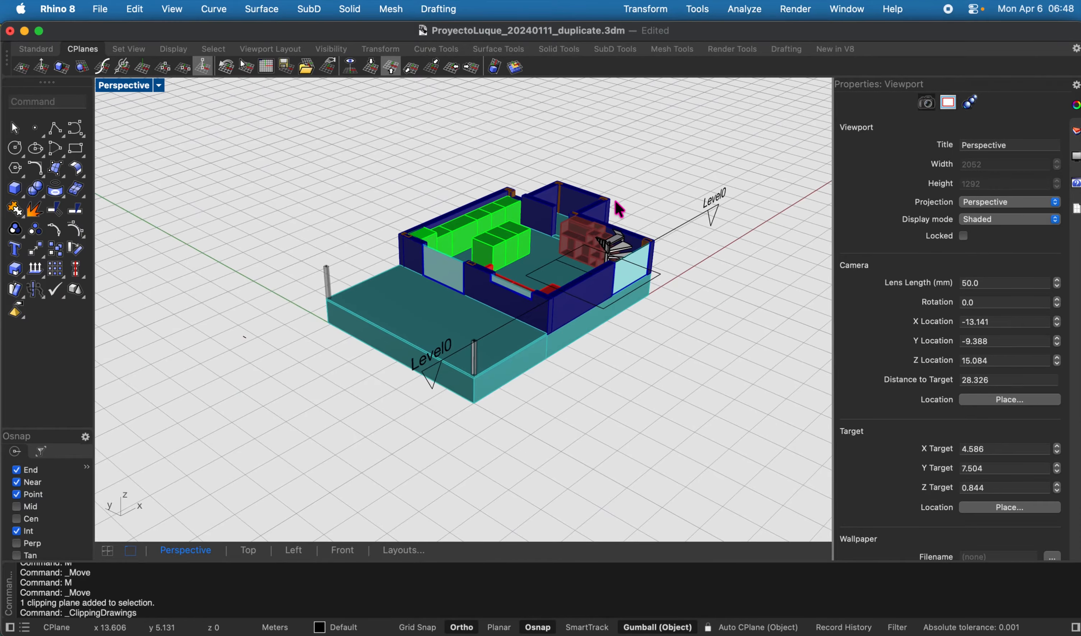
pyautogui.scroll(4, 620, 209)
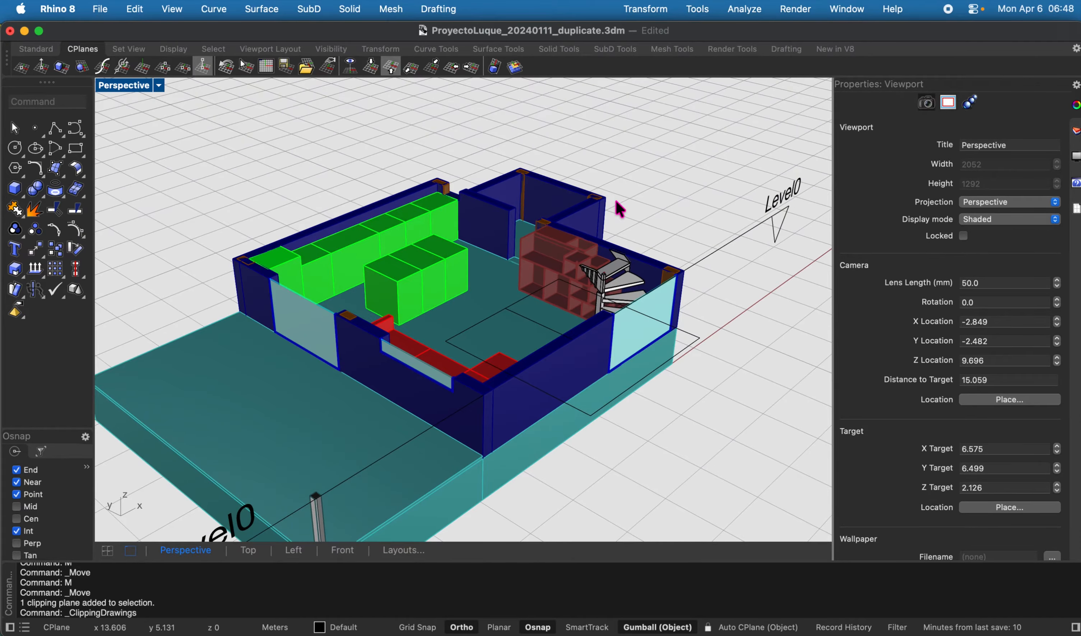
# Display the model's layer list and leave the Level0 section deselected
pyautogui.click(1077, 130)
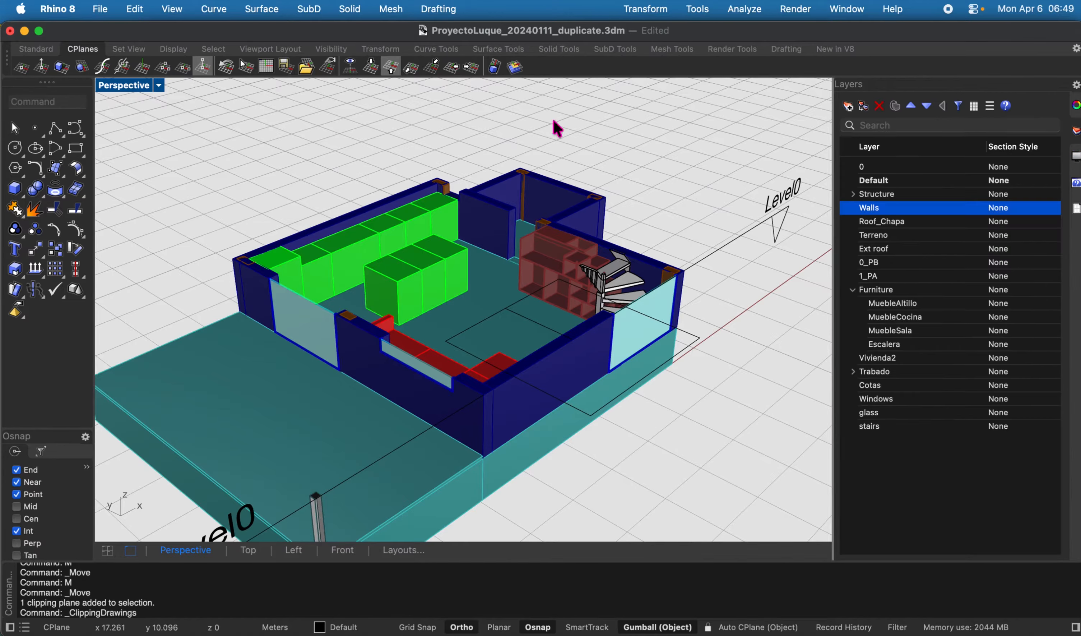
pyautogui.click(726, 241)
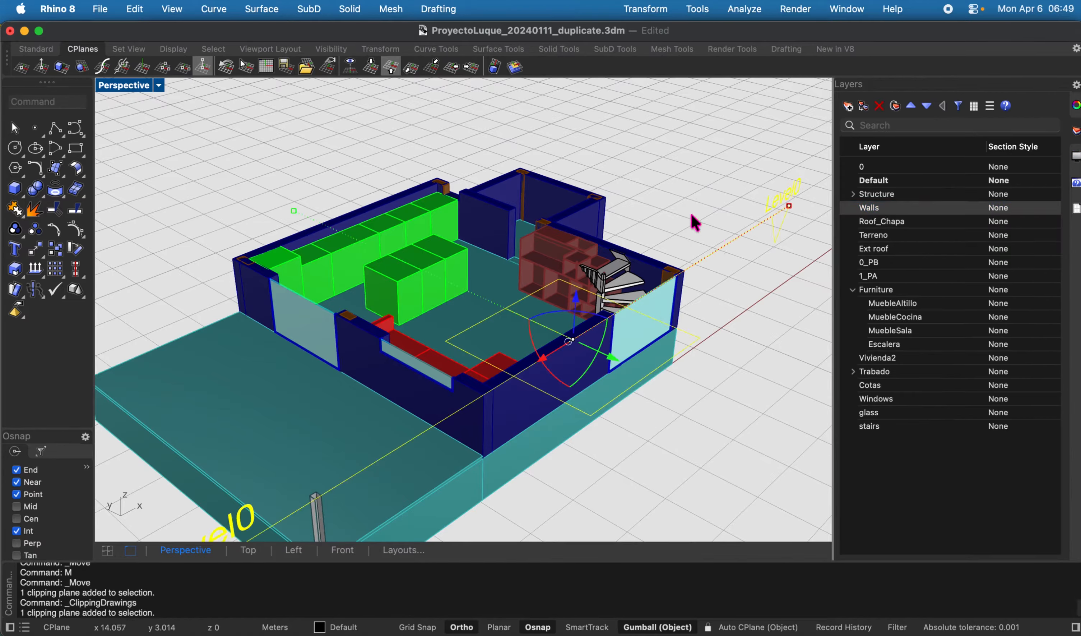
pyautogui.click(628, 157)
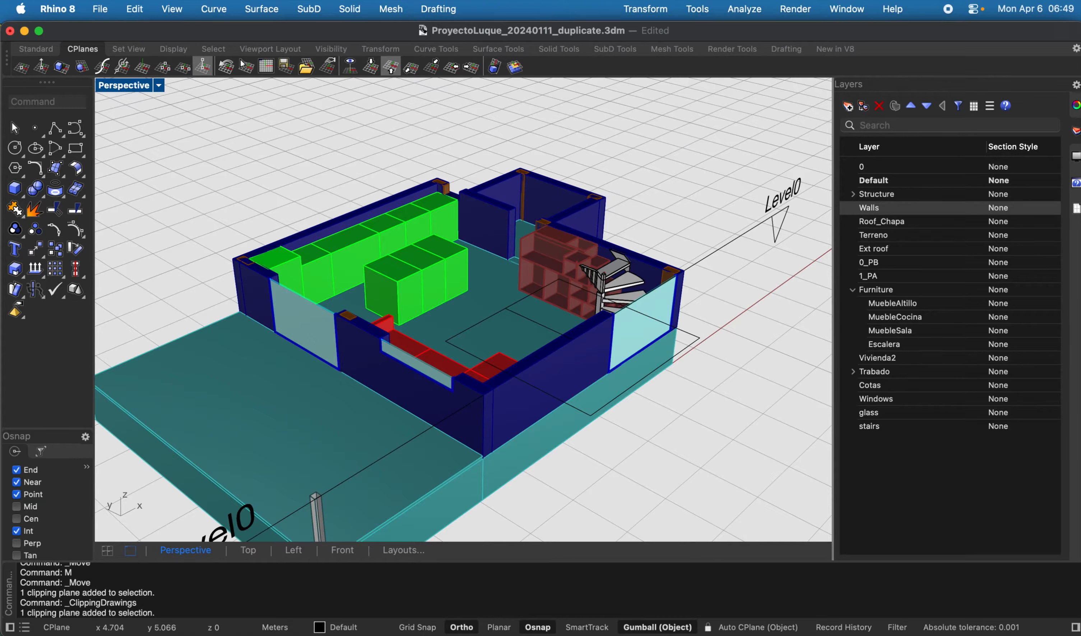
# Open the Linetypes manager, add a new linetype and name it Line 0.3mm
pyautogui.write('netypes')
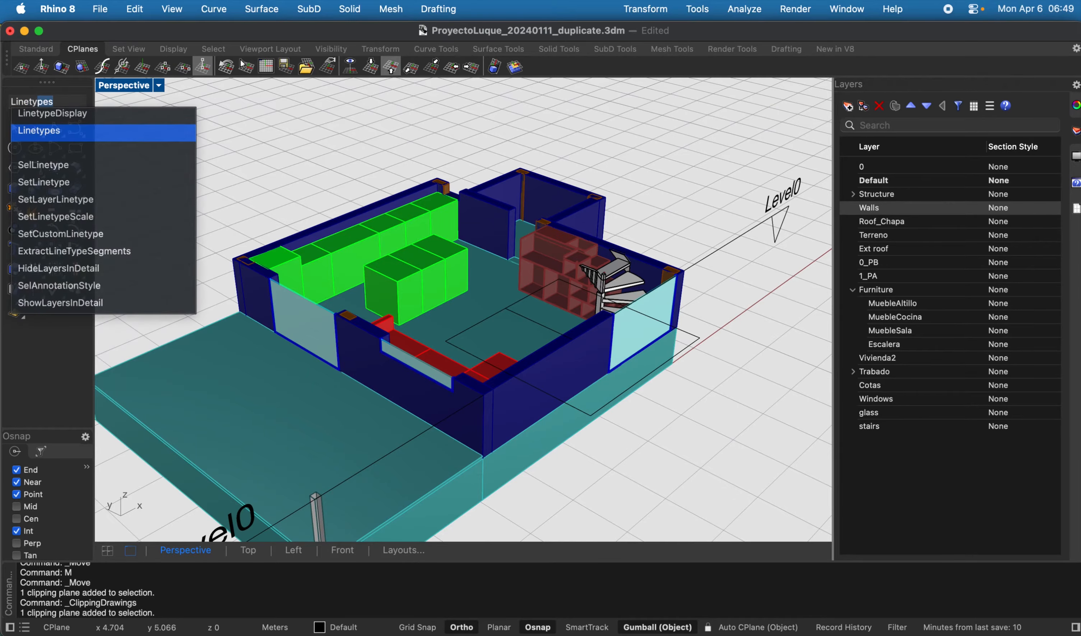
pyautogui.press('Return')
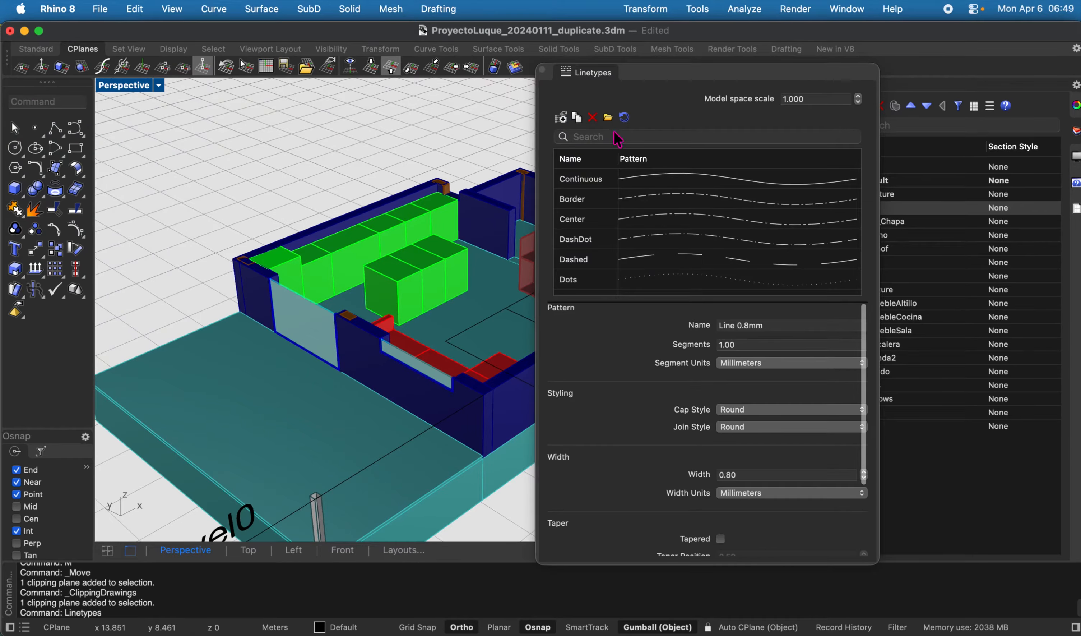
pyautogui.moveTo(691, 75); pyautogui.dragTo(573, 76)
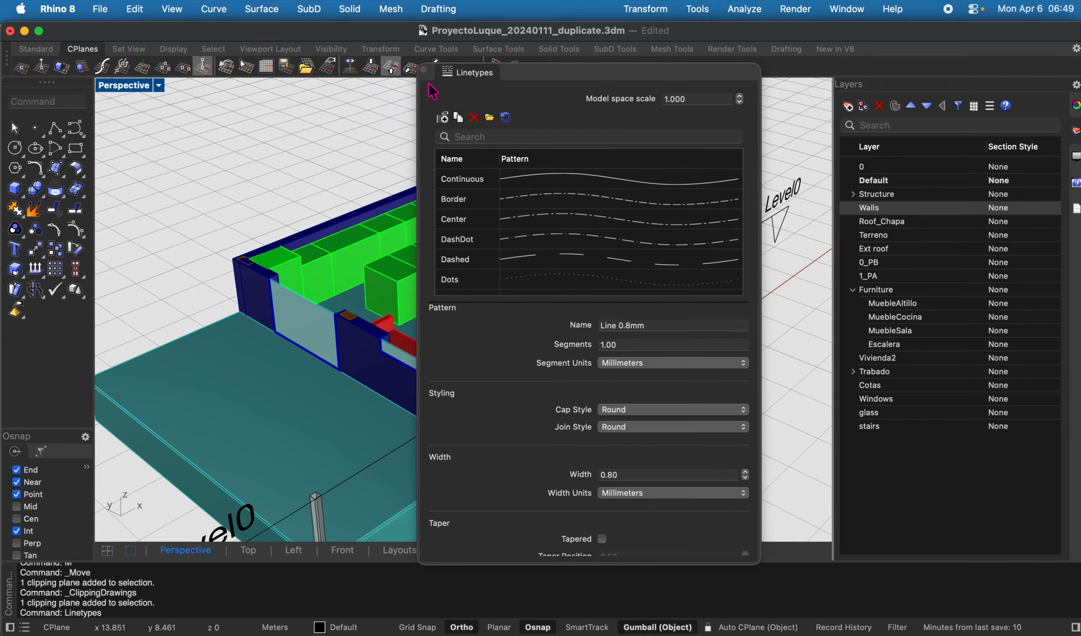
pyautogui.click(442, 118)
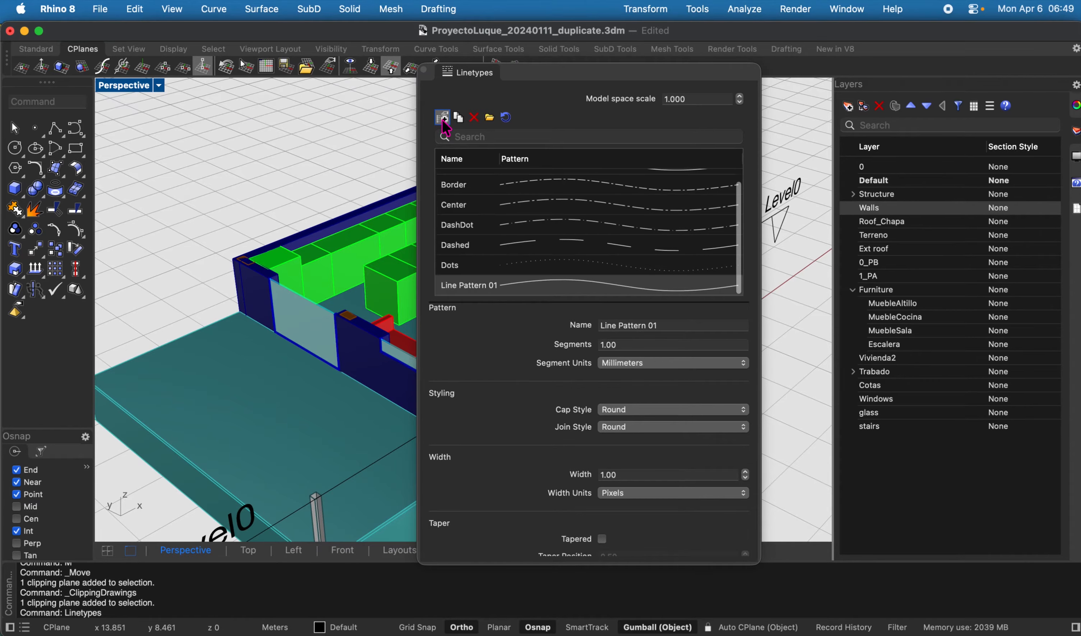
pyautogui.click(669, 325)
pyautogui.press('BackSpace')
pyautogui.press('BackSpace')
pyautogui.press('BackSpace')
pyautogui.press('BackSpace')
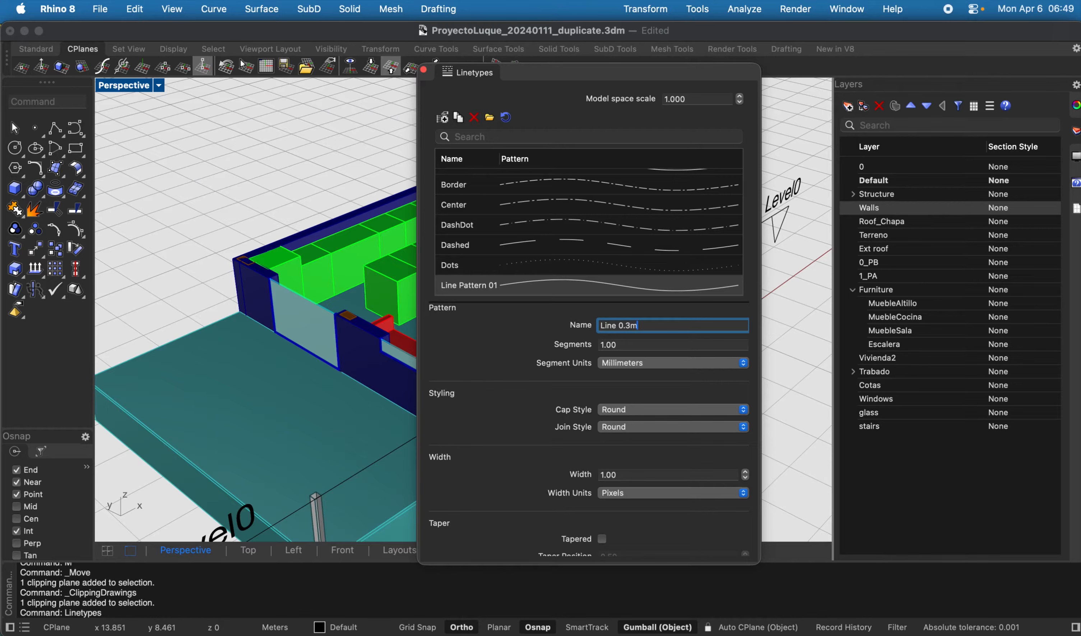
# Set the Line 0.3mm linetype's width units to Millimeters and its width to 0.3
pyautogui.click(645, 492)
pyautogui.click(635, 523)
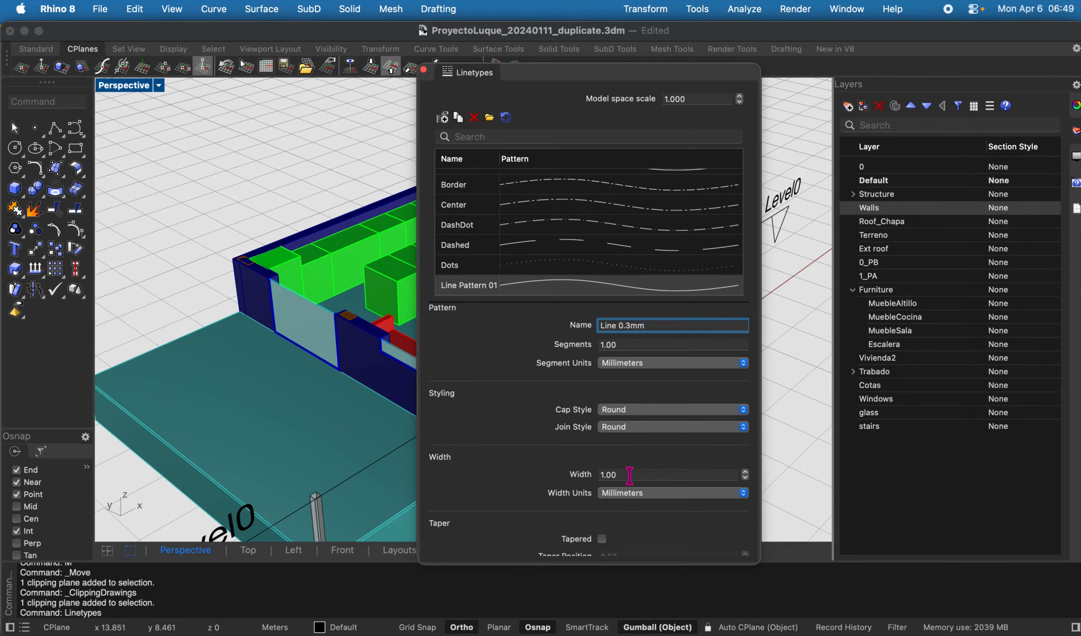
pyautogui.click(630, 475)
pyautogui.write('0.3')
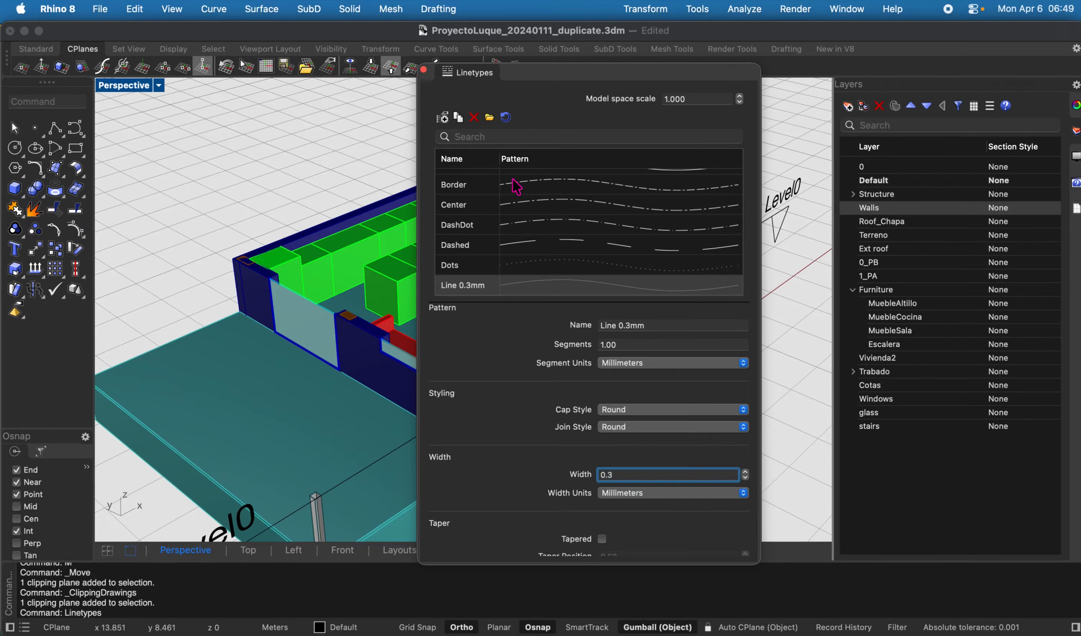
# Add a second linetype with its width units in Millimeters and a width of 0.5
pyautogui.click(442, 117)
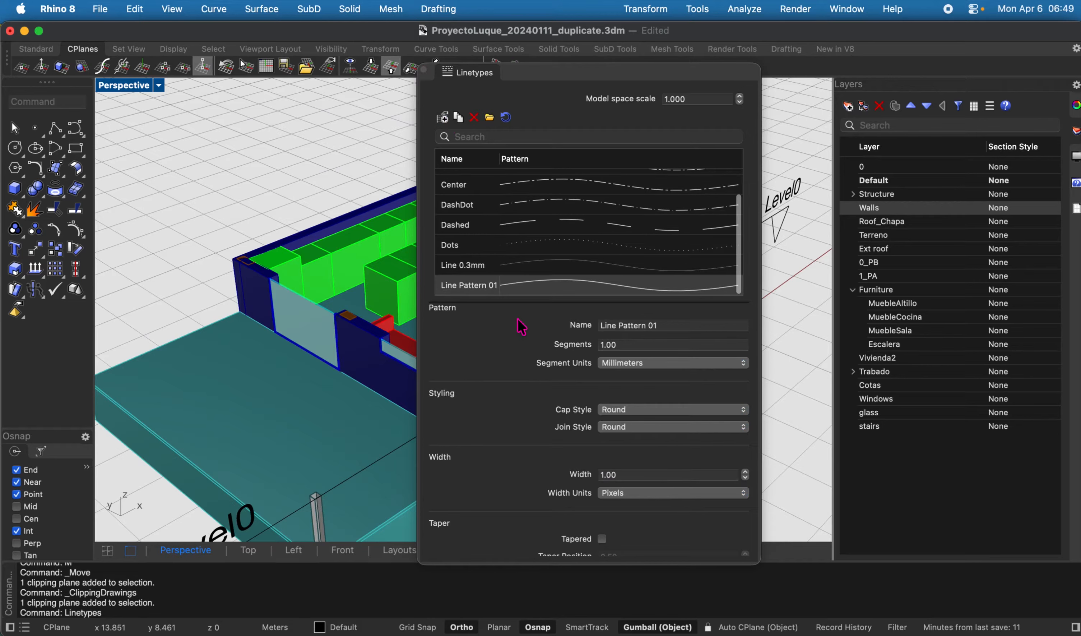
pyautogui.click(629, 493)
pyautogui.click(632, 523)
pyautogui.click(625, 475)
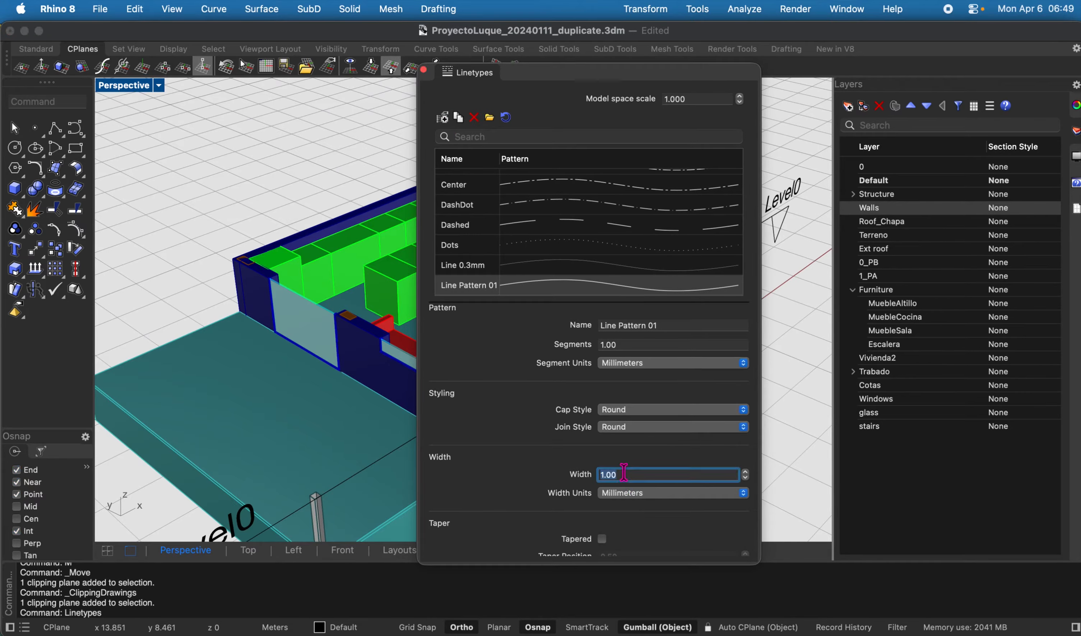
pyautogui.write('0.5')
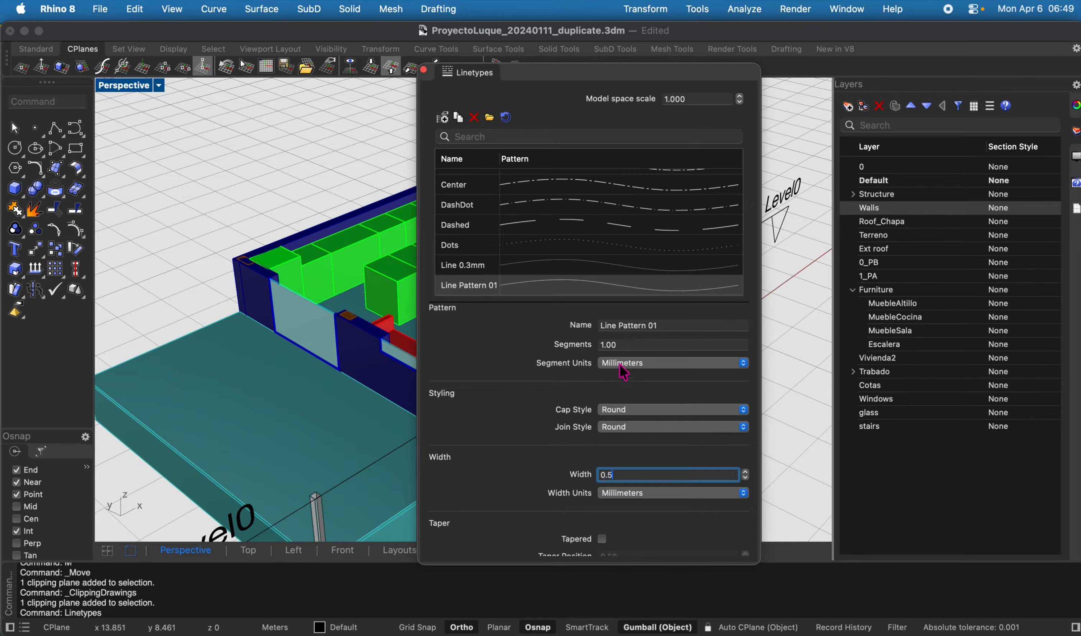
# Name the second new linetype Line 0.5
pyautogui.click(665, 326)
pyautogui.press('BackSpace')
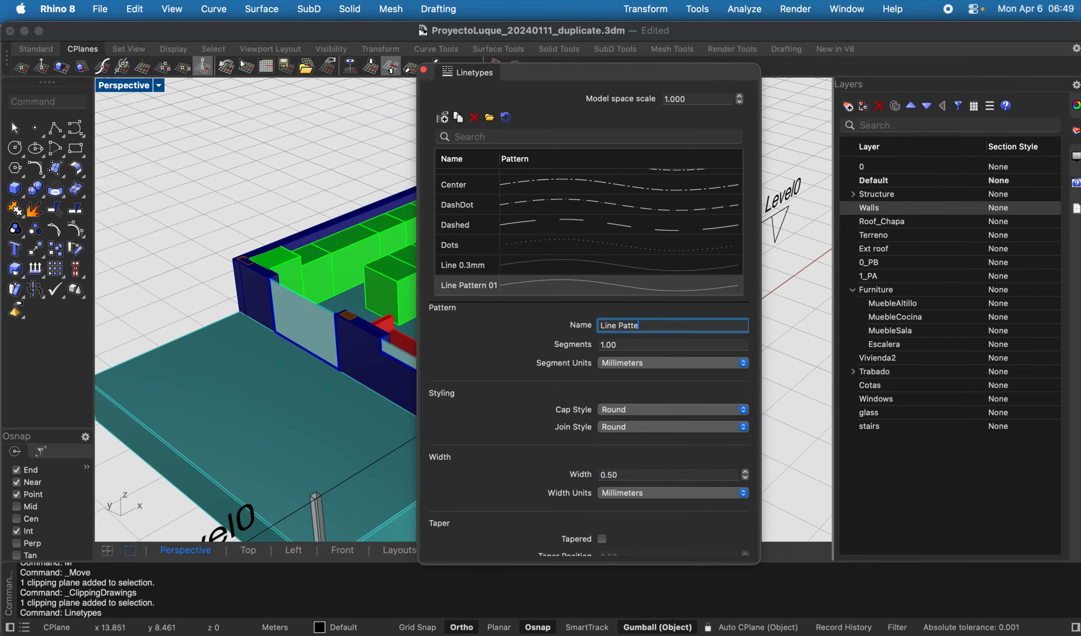
pyautogui.press('BackSpace')
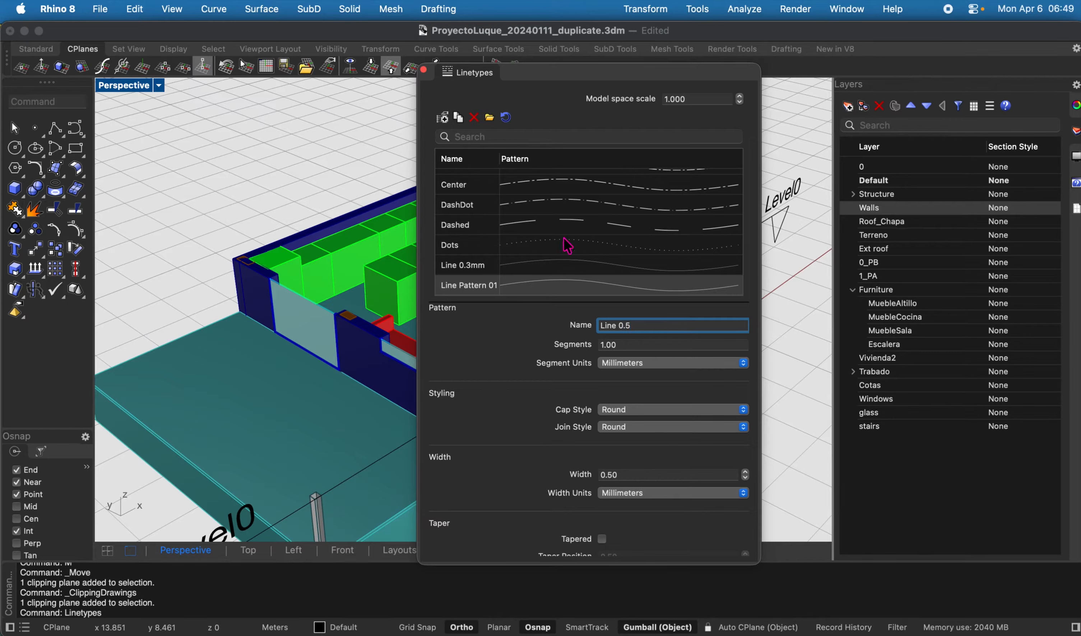
# Check the settings of both new linetypes, rename Line 0.5 to Line 0.5 mm and close the Linetypes manager
pyautogui.click(633, 475)
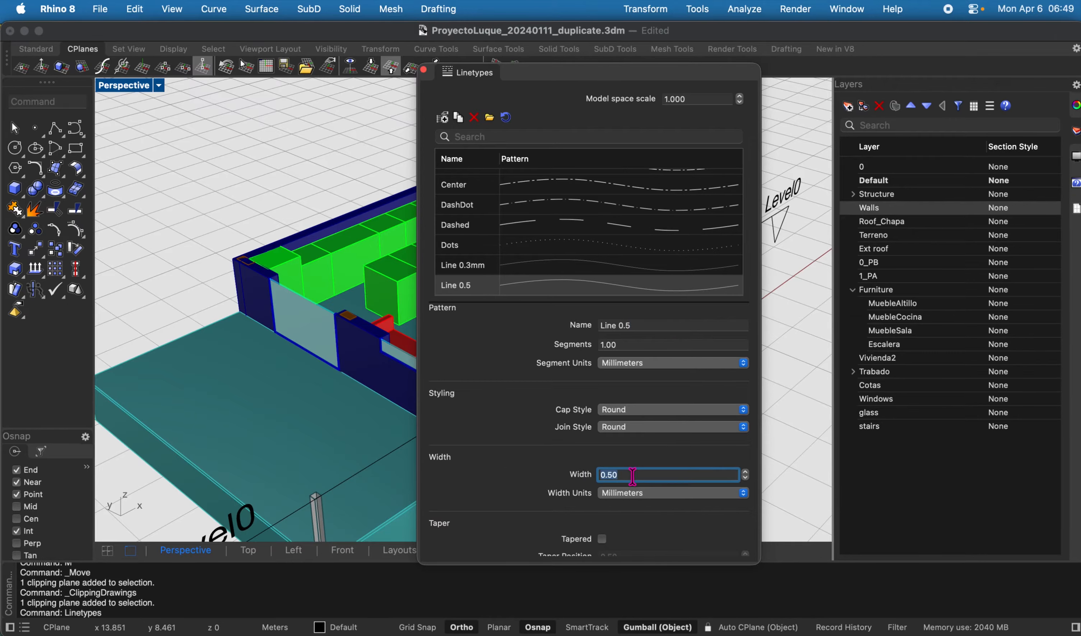
pyautogui.scroll(-5, 533, 469)
pyautogui.scroll(5, 533, 466)
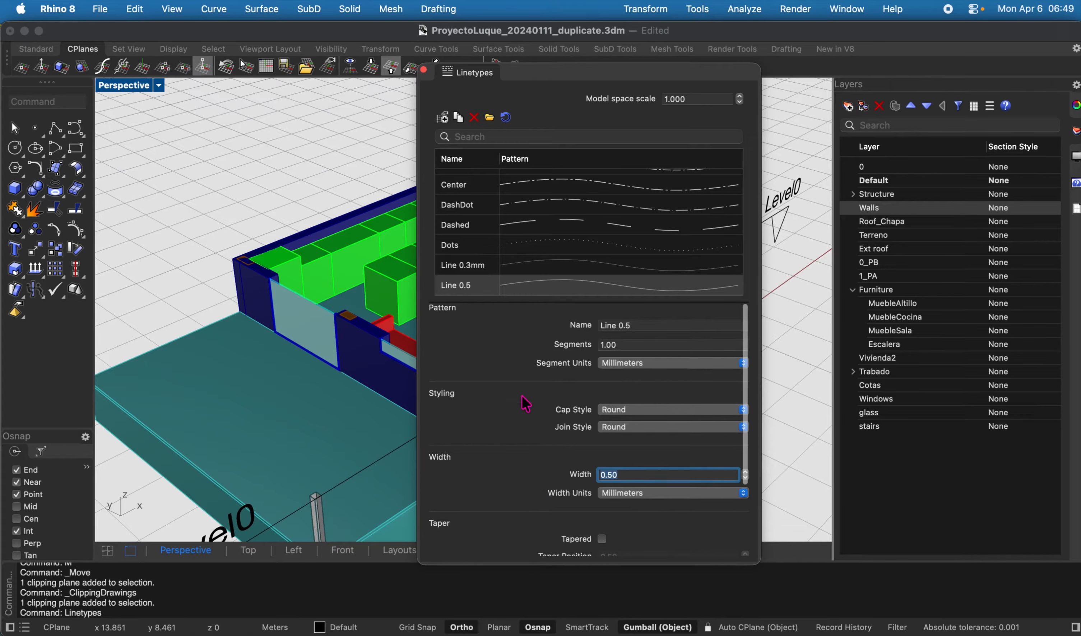
pyautogui.click(542, 263)
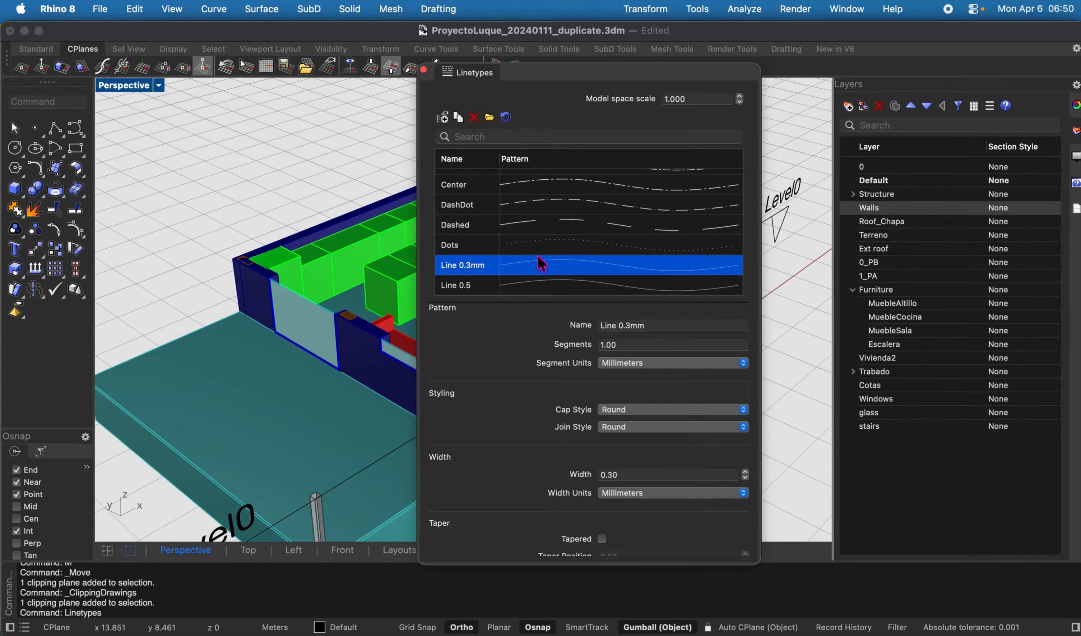
pyautogui.click(526, 291)
pyautogui.click(649, 325)
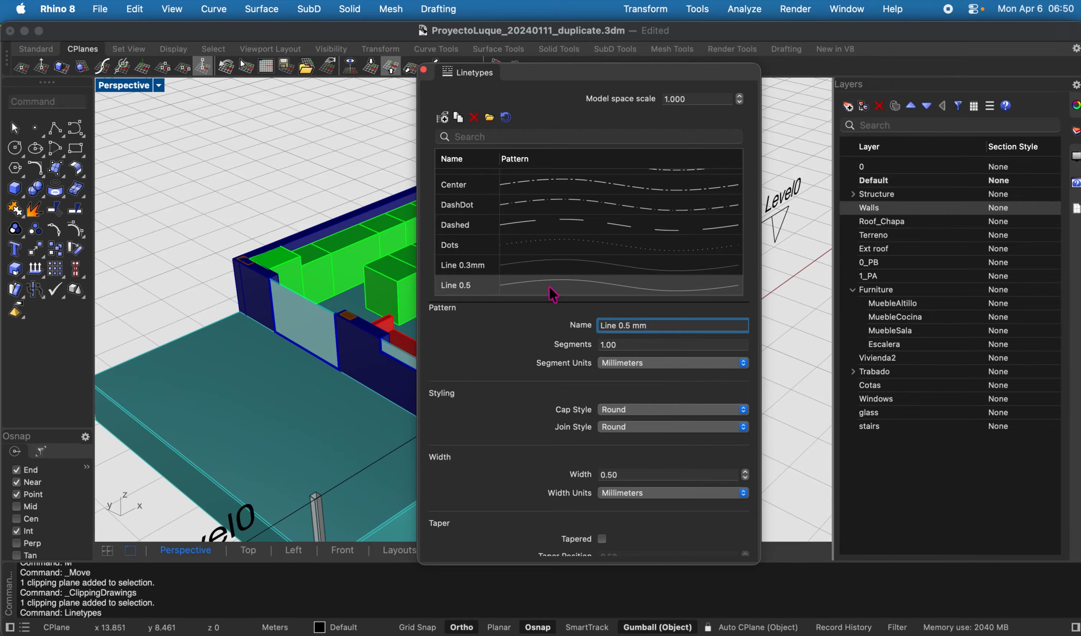
pyautogui.click(553, 263)
pyautogui.click(561, 284)
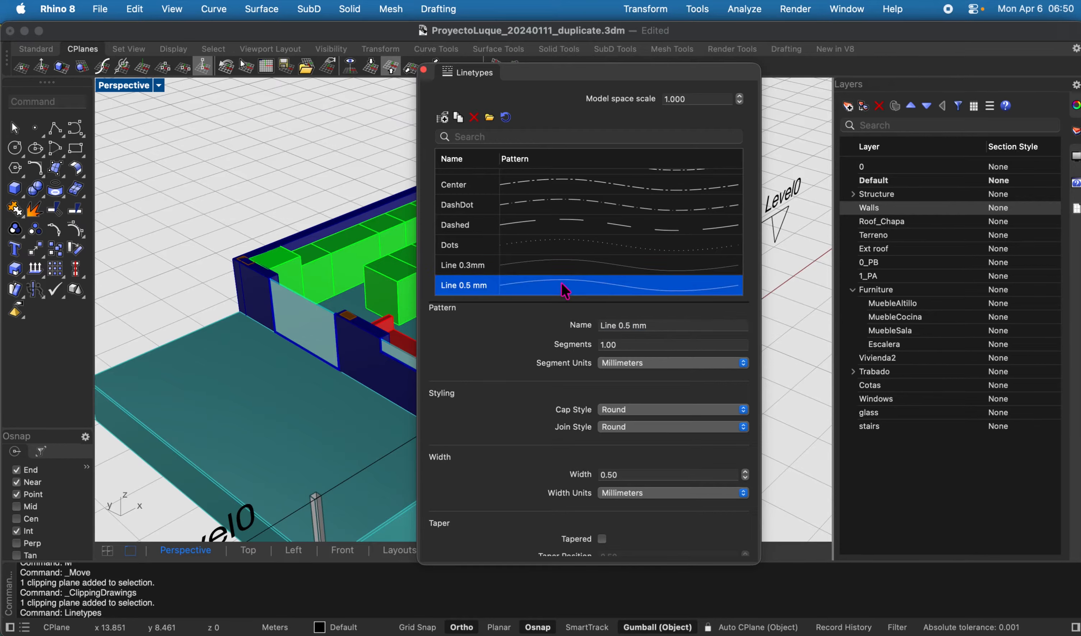
pyautogui.click(424, 73)
# Hide the Walls layer and show it again to check which objects it contains
pyautogui.hscroll(5, 979, 210)
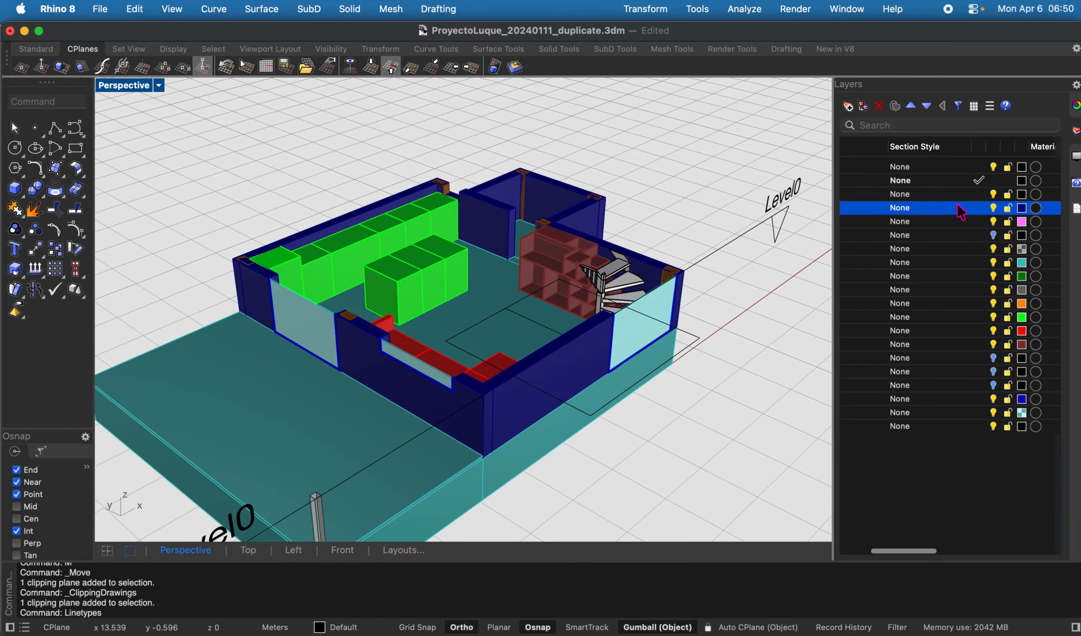
pyautogui.click(979, 208)
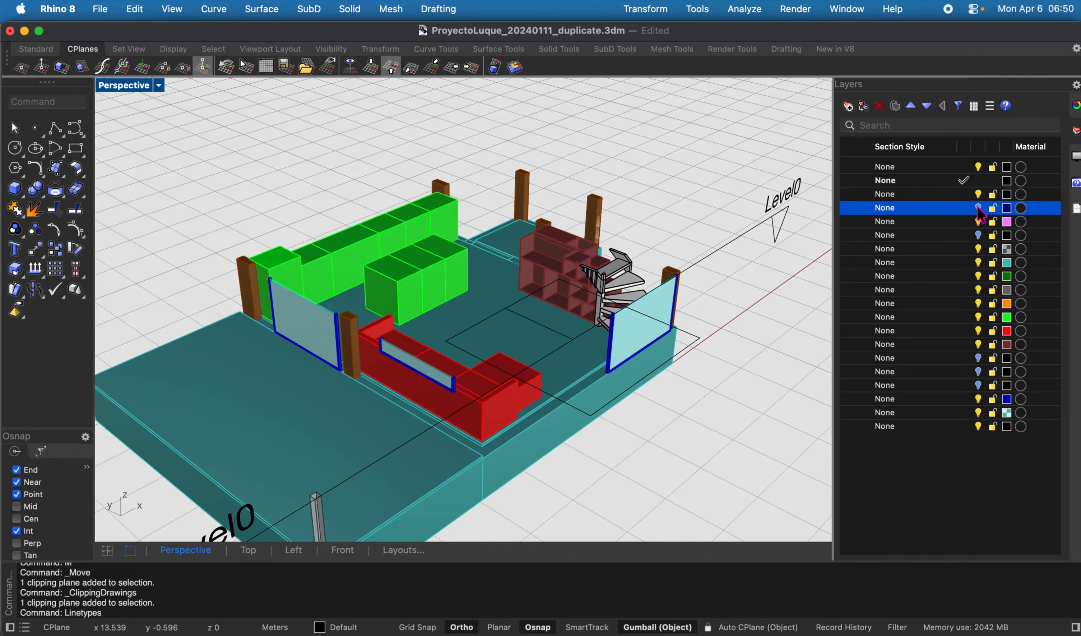
pyautogui.click(980, 208)
pyautogui.hscroll(-5, 900, 218)
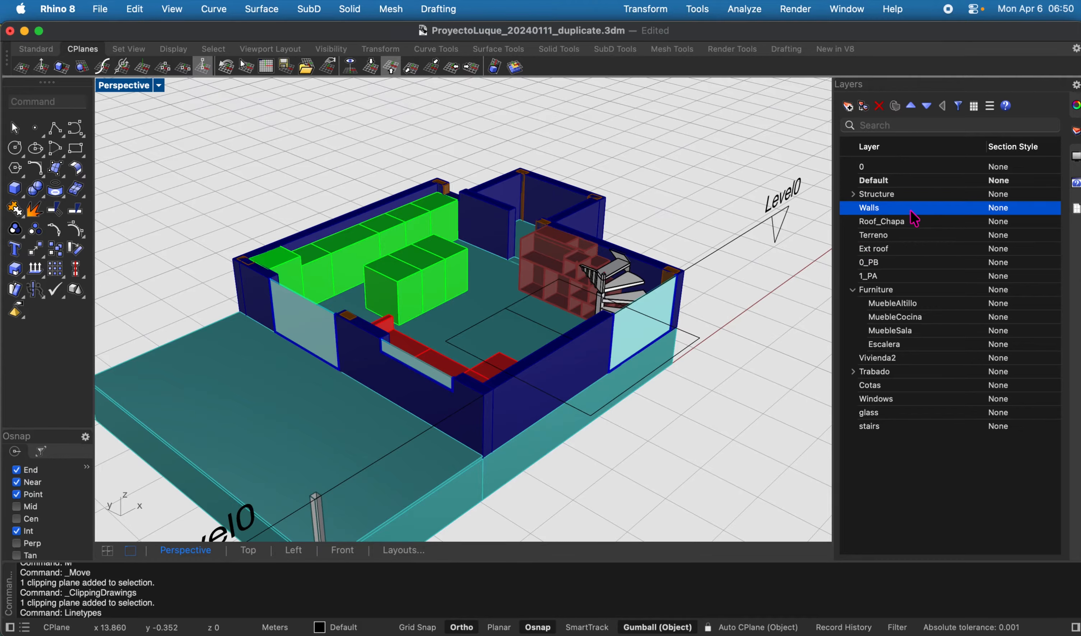
# Assign the Line 0.3mm linetype to the Walls layer
pyautogui.hscroll(5, 909, 221)
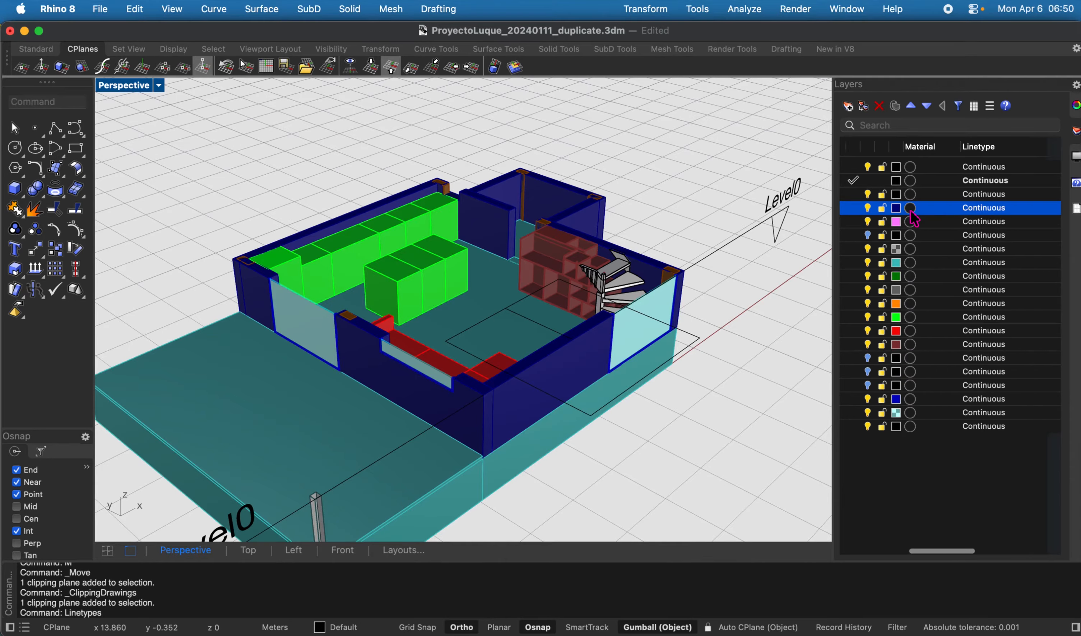
pyautogui.hscroll(2, 909, 214)
pyautogui.click(968, 208)
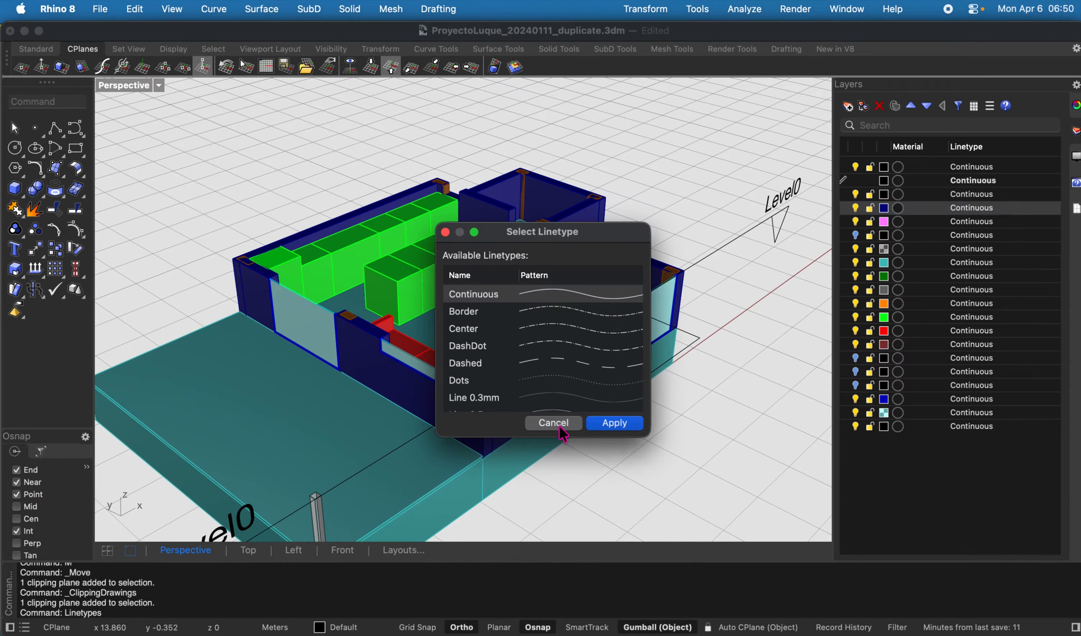
pyautogui.scroll(-1, 561, 366)
pyautogui.click(563, 388)
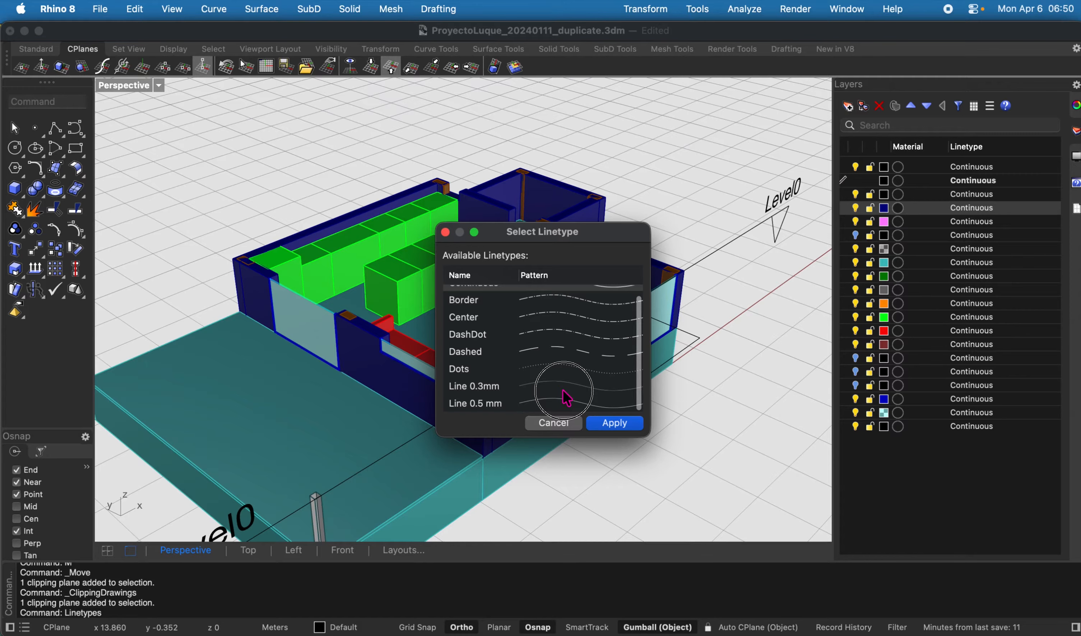
pyautogui.click(611, 422)
# Expand the Structure layer and assign the Line 0.5 mm linetype to its first CPLAN_MATERIAL_HORMIGON sublayer
pyautogui.hscroll(-7, 928, 271)
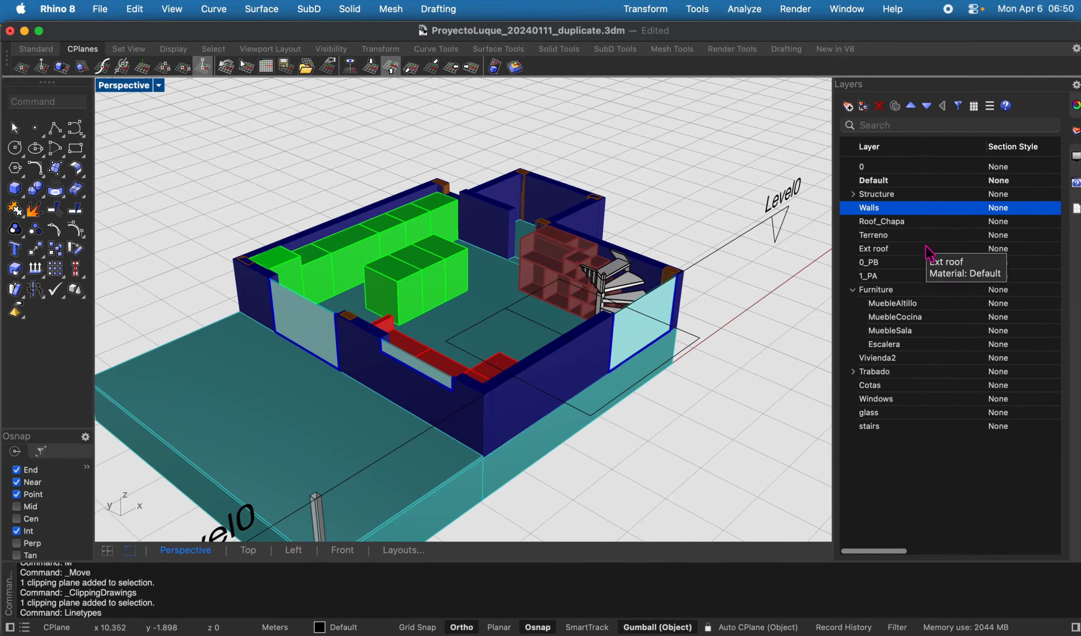
pyautogui.click(853, 194)
pyautogui.click(907, 209)
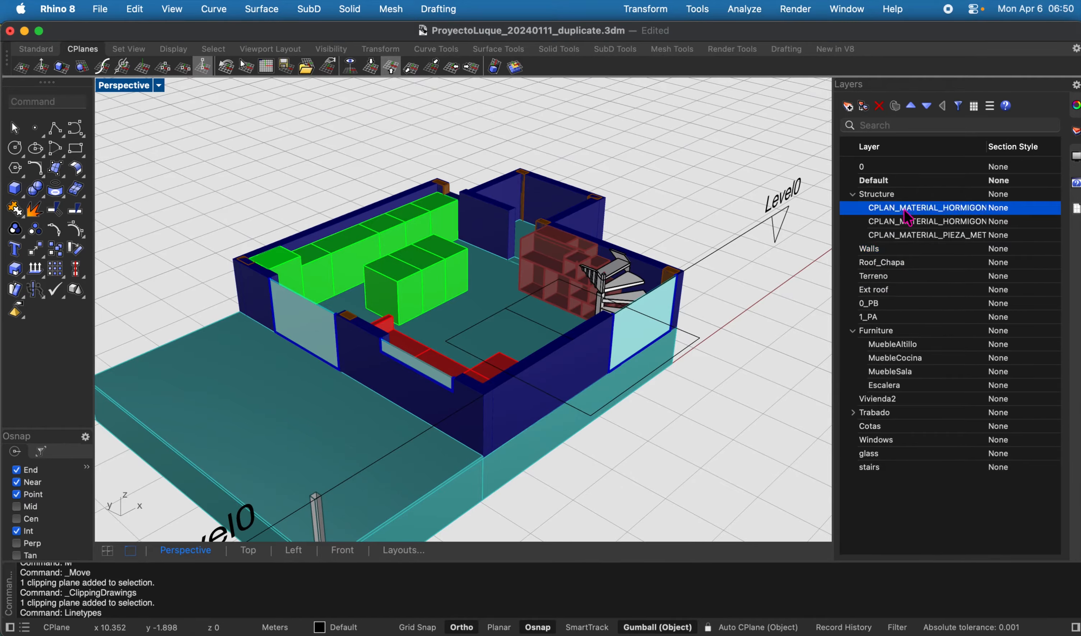
pyautogui.hscroll(5, 904, 210)
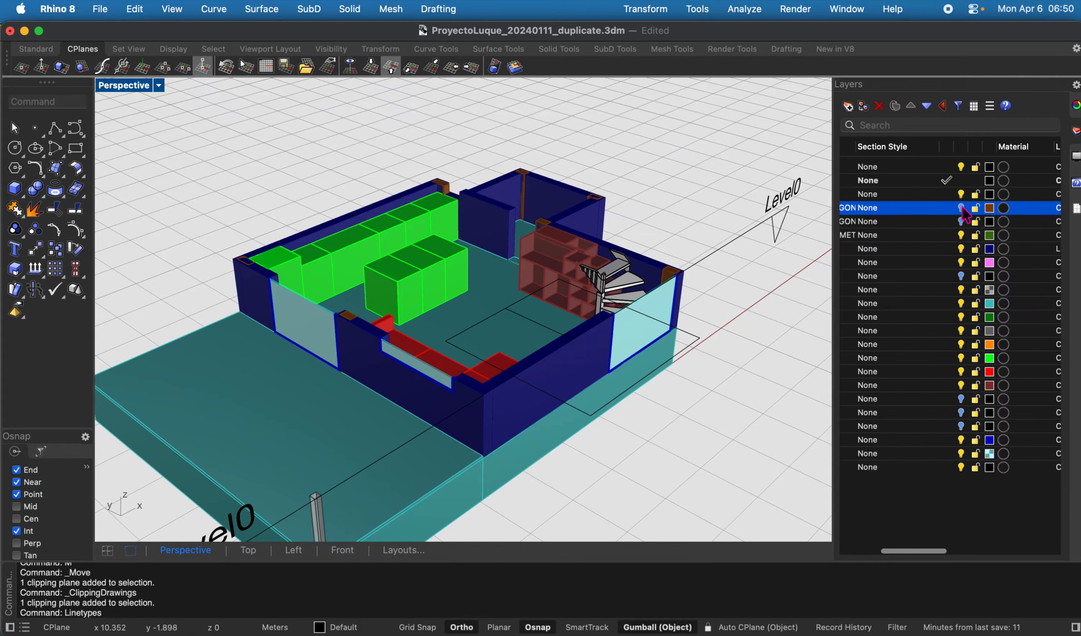
pyautogui.hscroll(6, 960, 214)
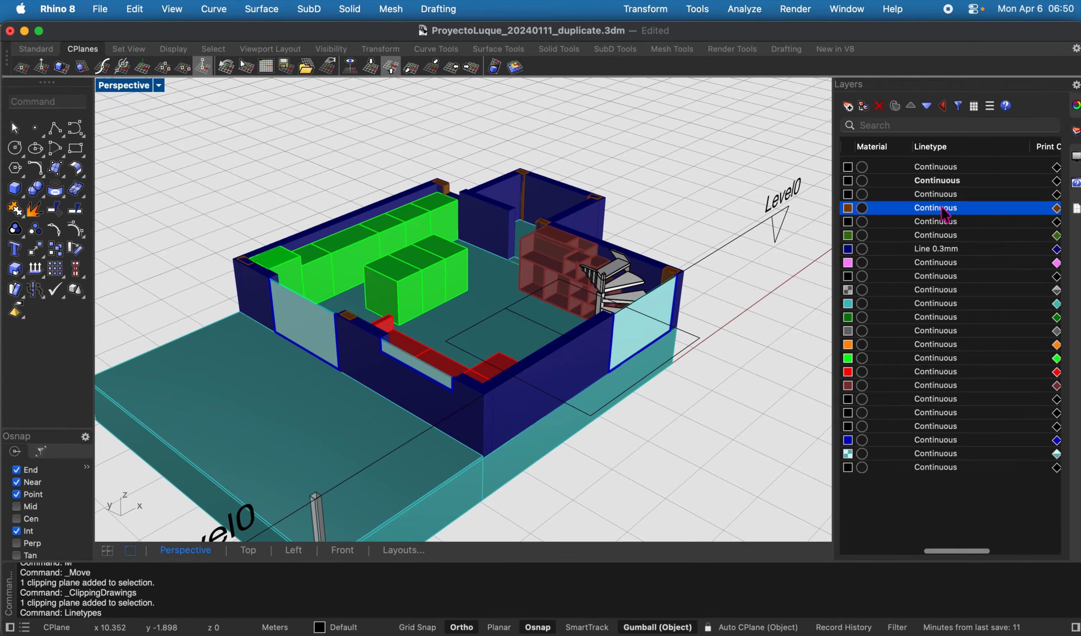
pyautogui.click(936, 208)
pyautogui.scroll(-1, 555, 393)
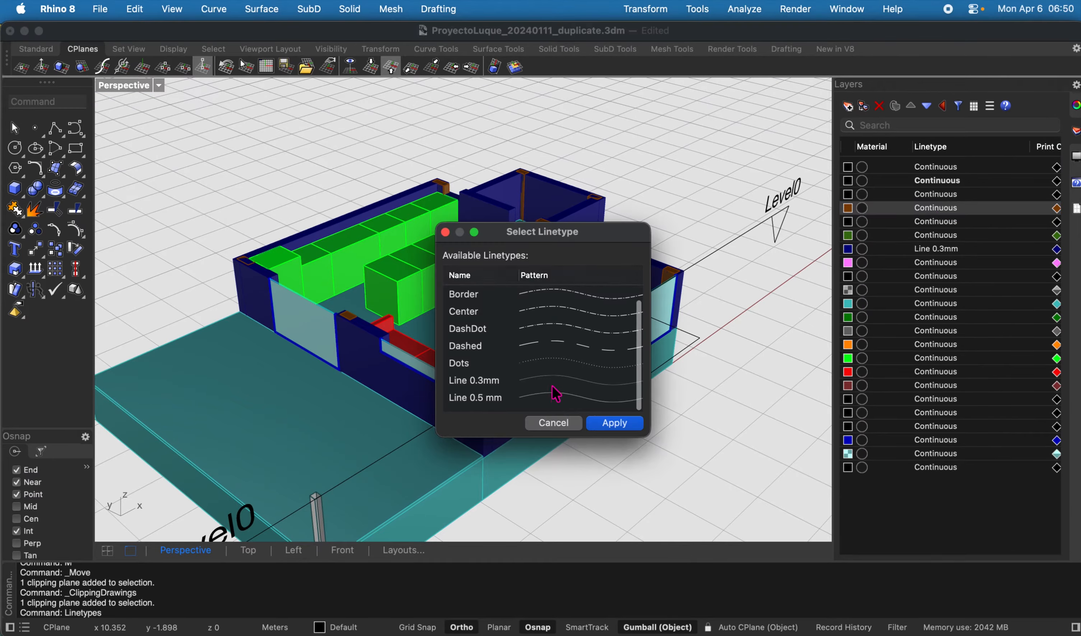
pyautogui.click(563, 404)
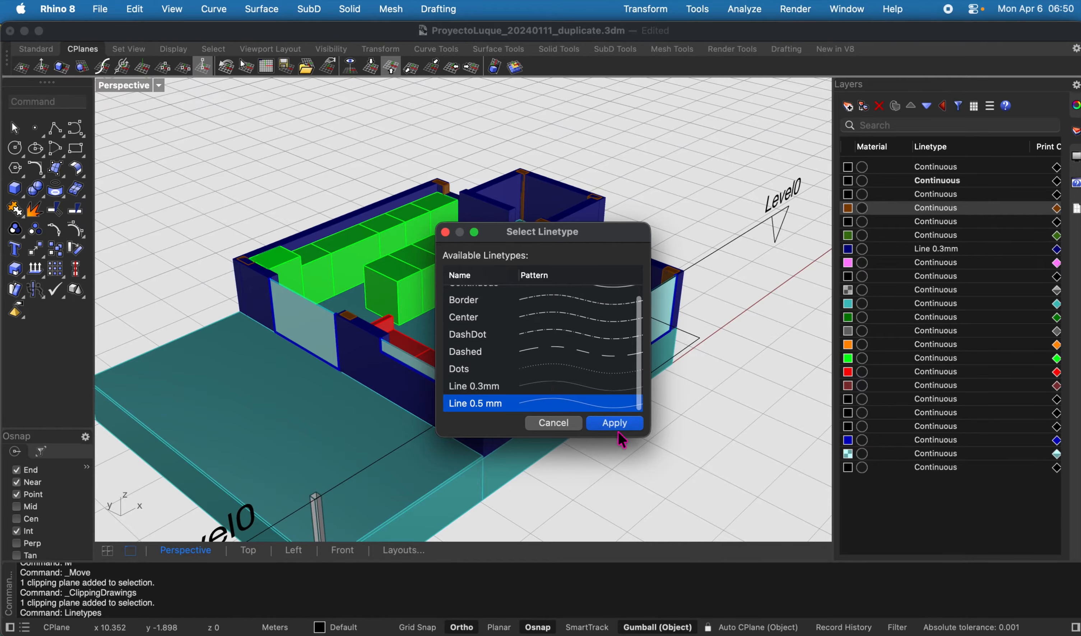
pyautogui.click(616, 424)
pyautogui.click(655, 445)
# Examine the cut walls up close and toggle the Walls layer's visibility off and on to identify its objects
pyautogui.scroll(5, 652, 437)
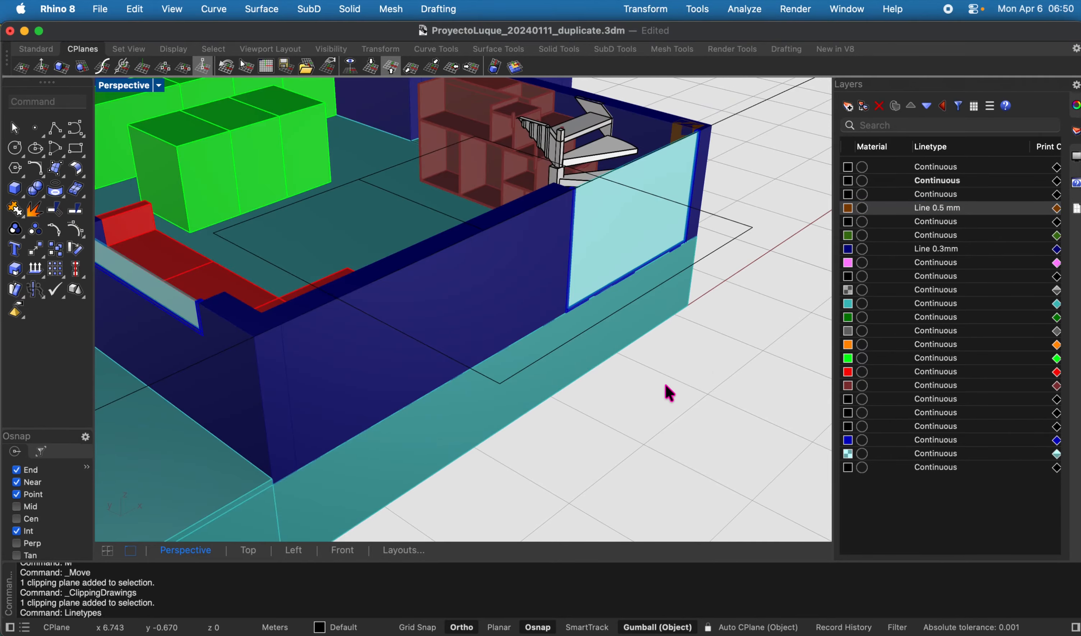
pyautogui.scroll(-5, 700, 358)
pyautogui.scroll(4, 494, 290)
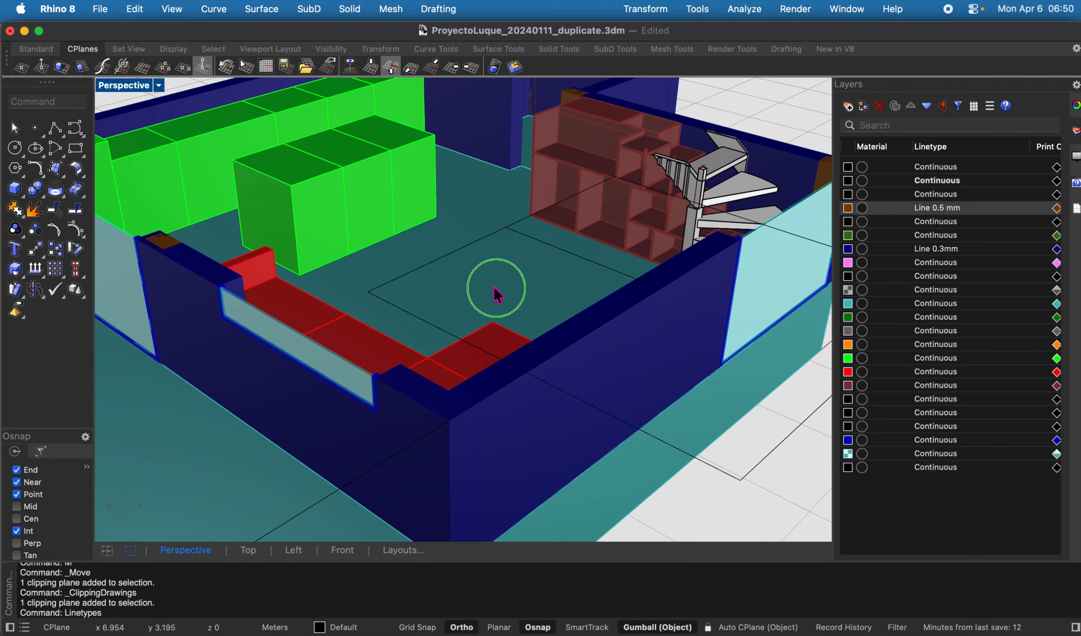
pyautogui.scroll(6, 497, 306)
pyautogui.scroll(-8, 497, 307)
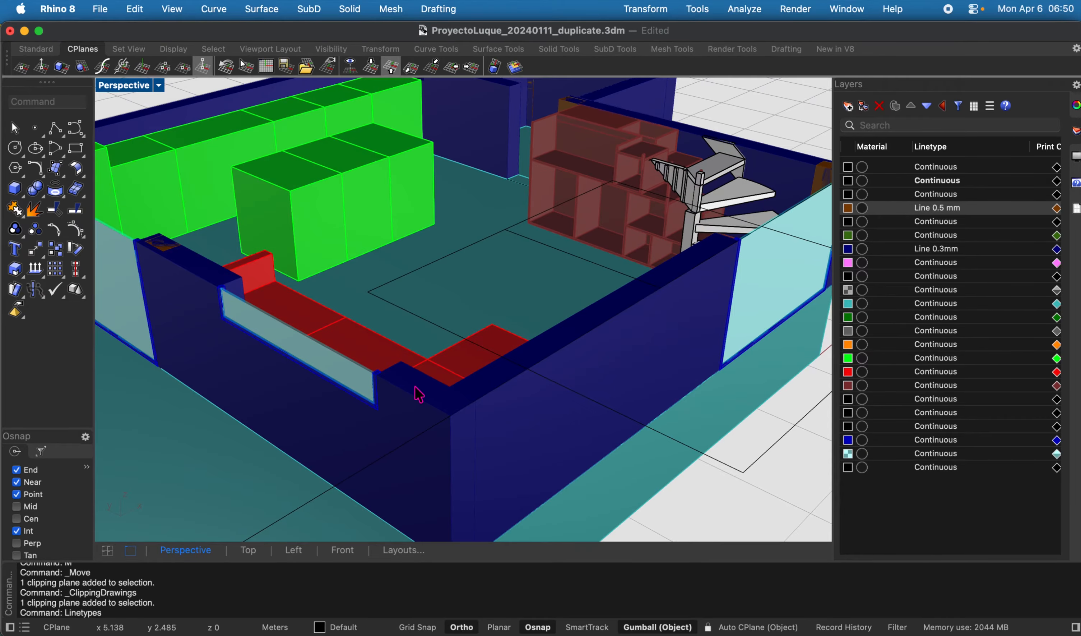
pyautogui.click(880, 208)
pyautogui.hscroll(-10, 881, 215)
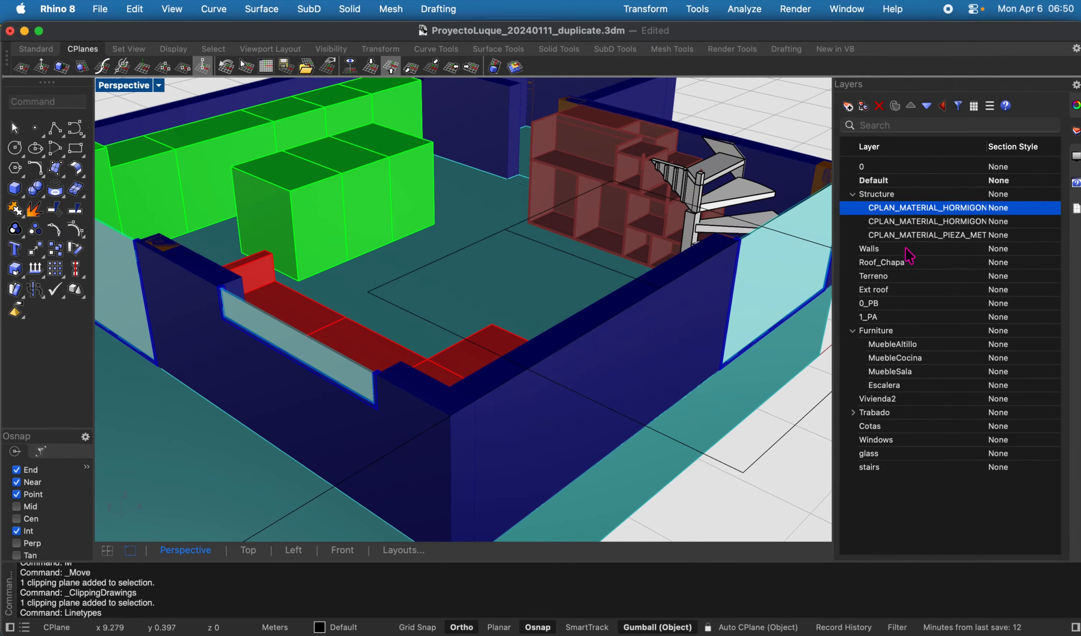
pyautogui.click(911, 251)
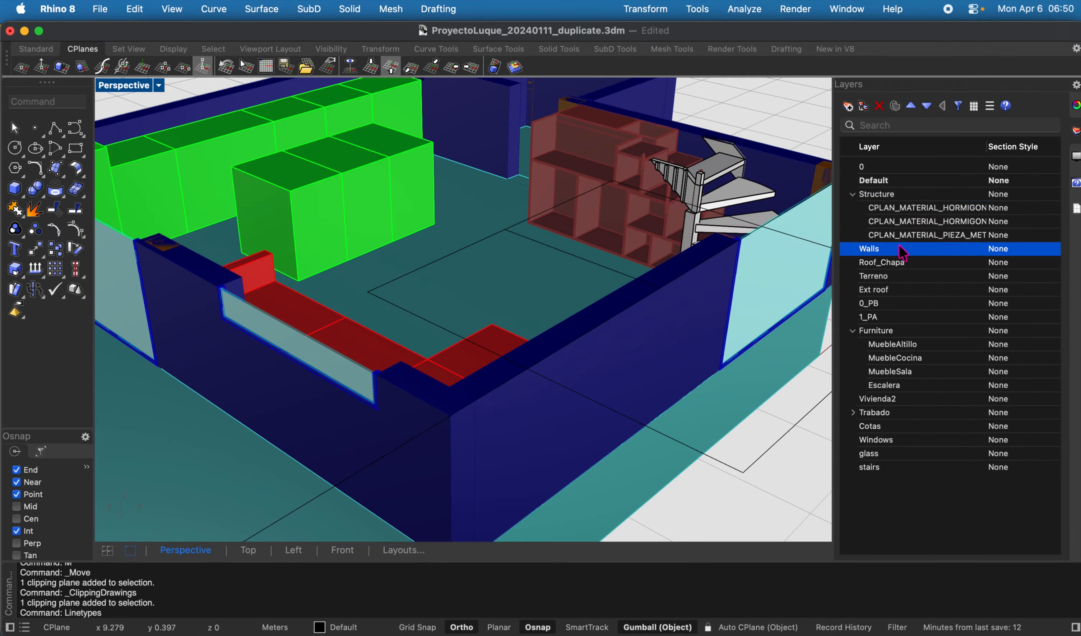
pyautogui.hscroll(5, 904, 253)
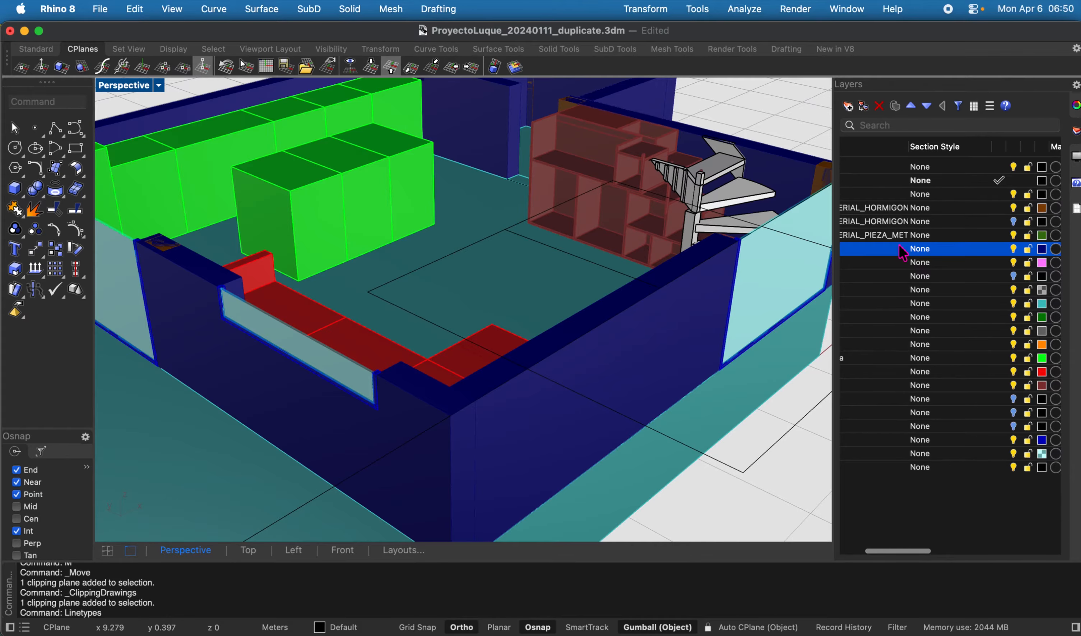
pyautogui.click(1014, 249)
pyautogui.click(1014, 249)
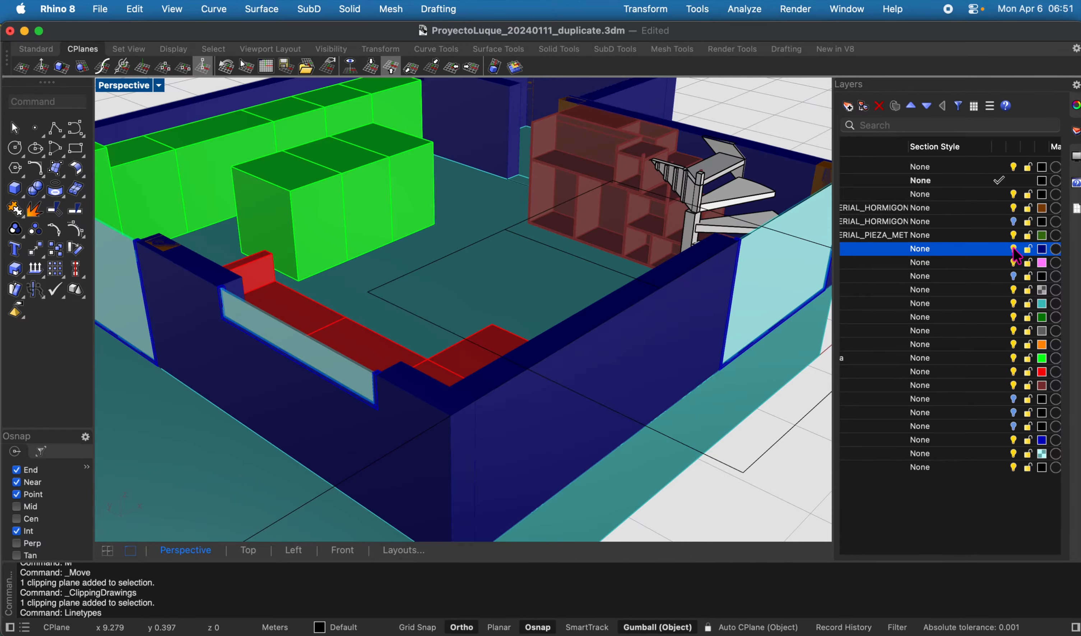
# Give the Walls layer a custom section style with the Hatch1 pattern, scale 0.1 and rotation 45
pyautogui.hscroll(-5, 876, 247)
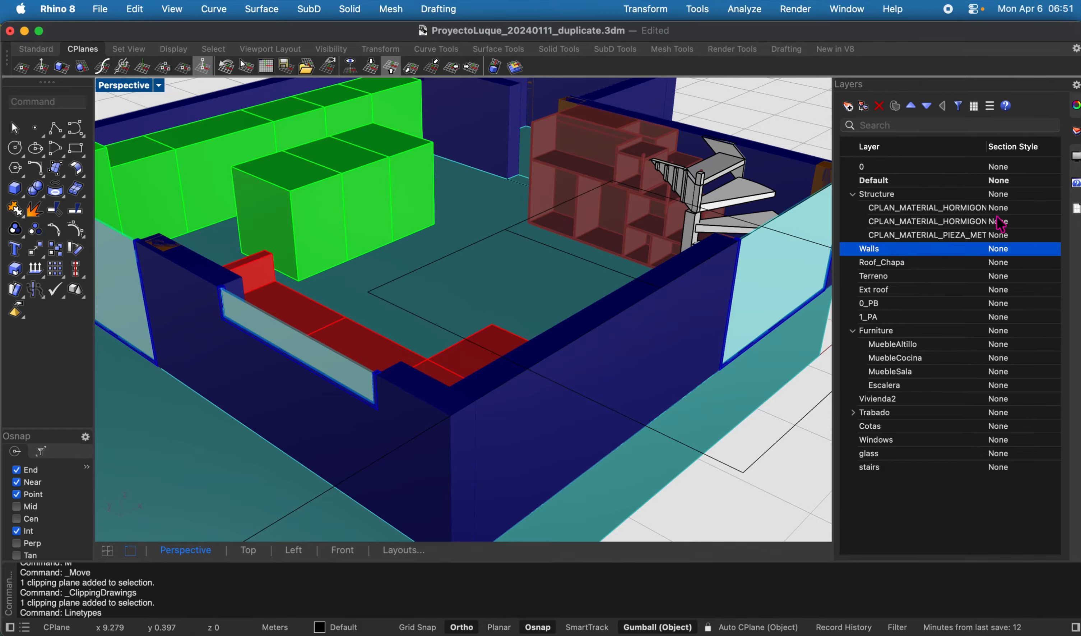
pyautogui.click(1000, 253)
pyautogui.click(771, 181)
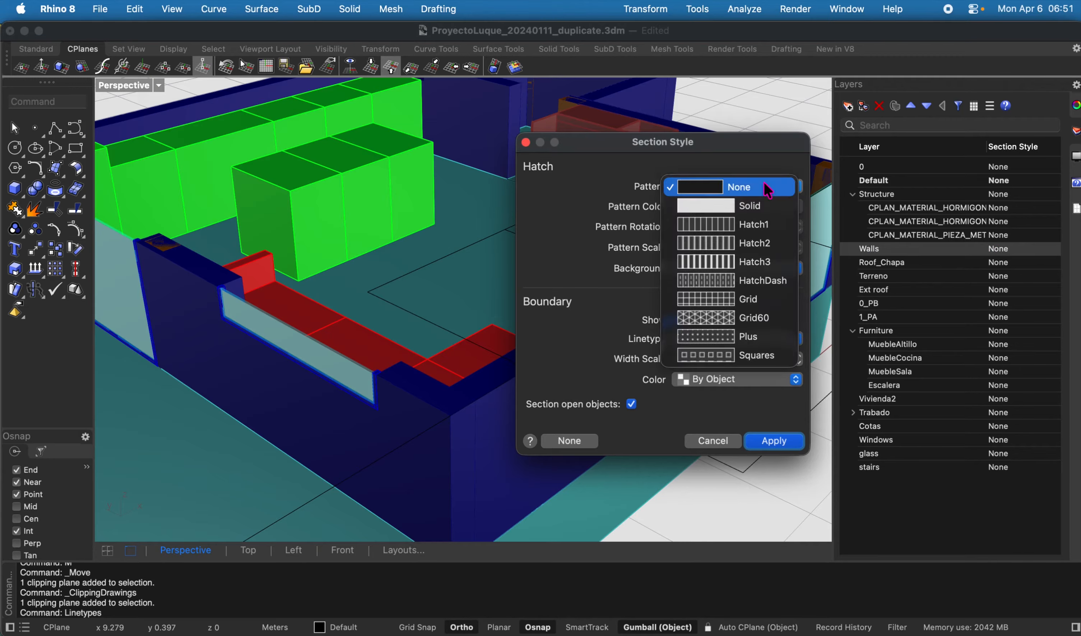
pyautogui.click(757, 222)
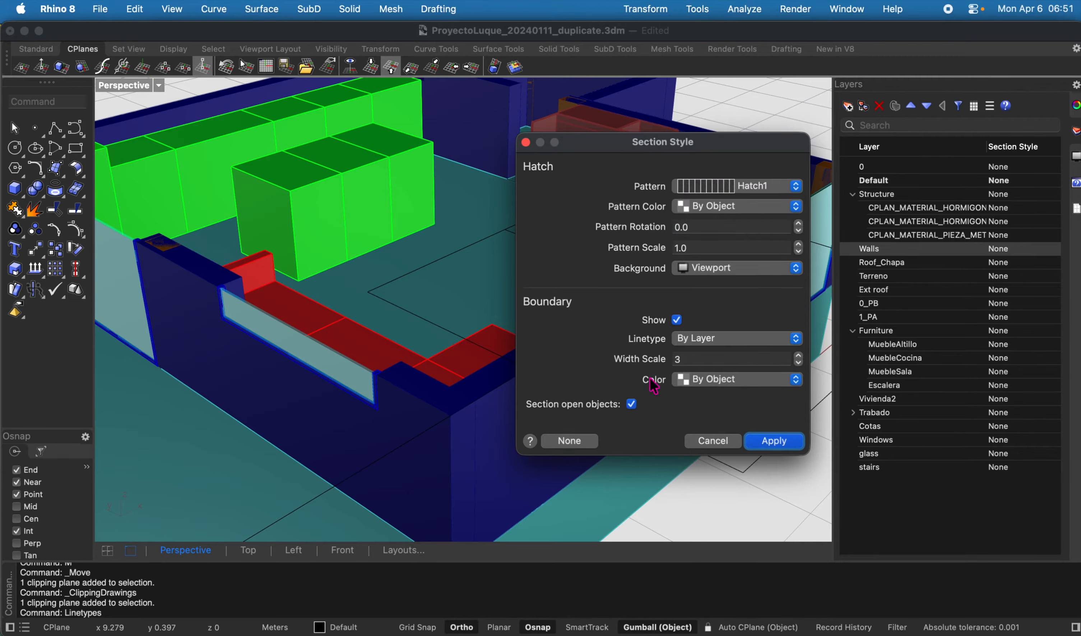
pyautogui.doubleClick(700, 248)
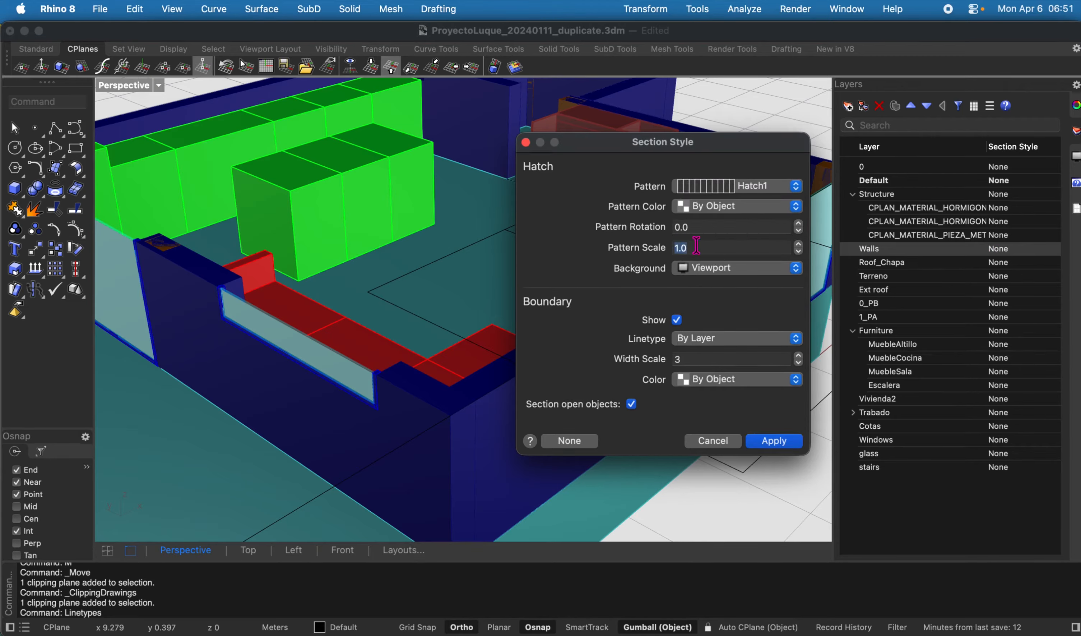
pyautogui.write('0.1')
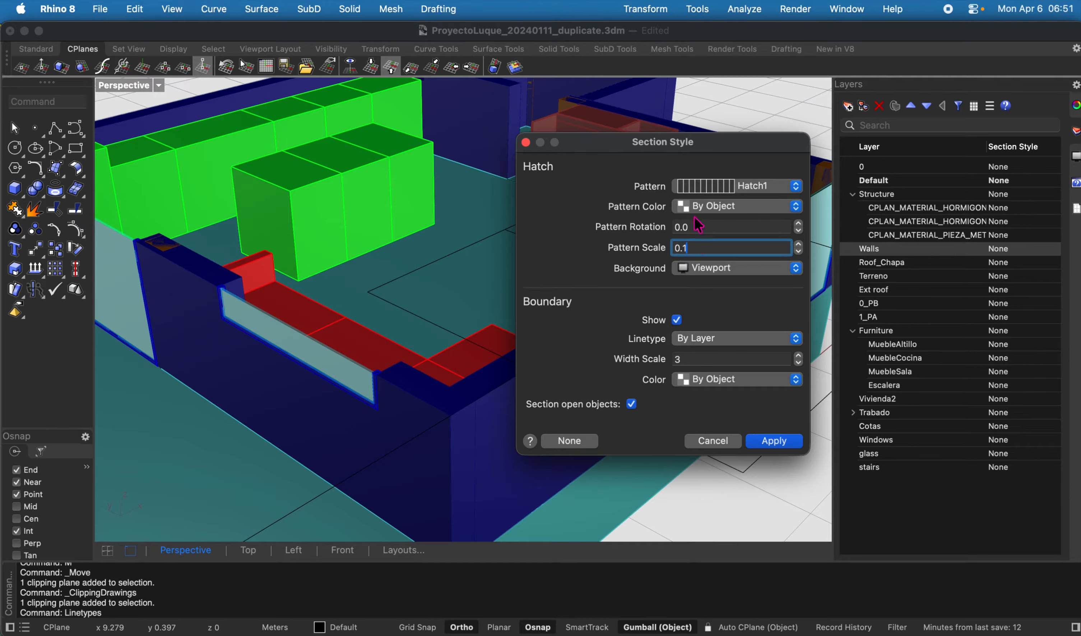
pyautogui.doubleClick(696, 226)
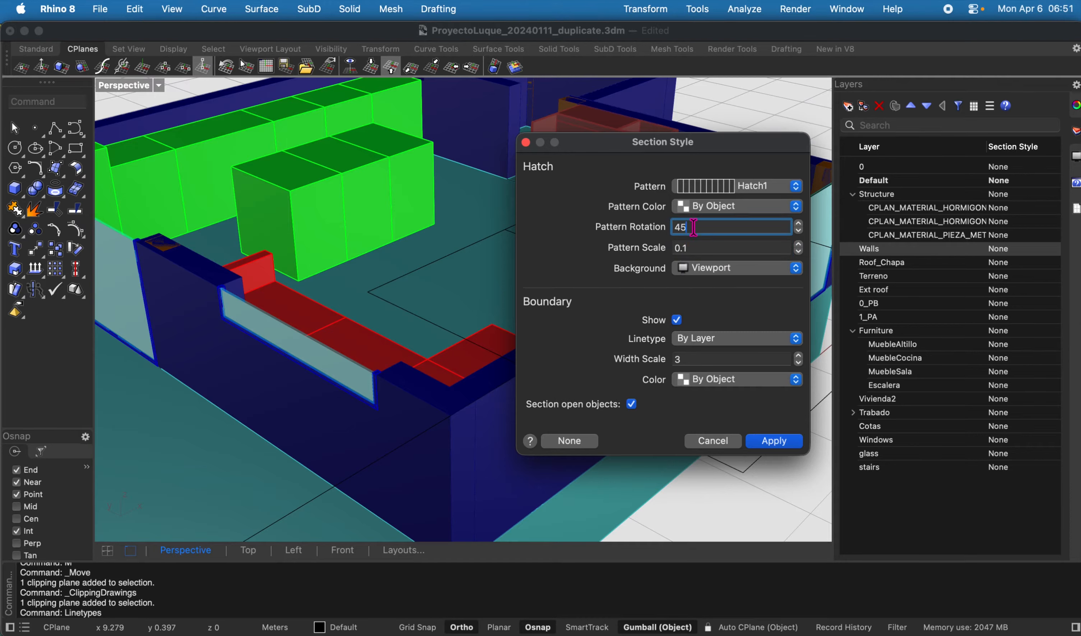
pyautogui.write('45')
pyautogui.click(701, 246)
pyautogui.click(777, 442)
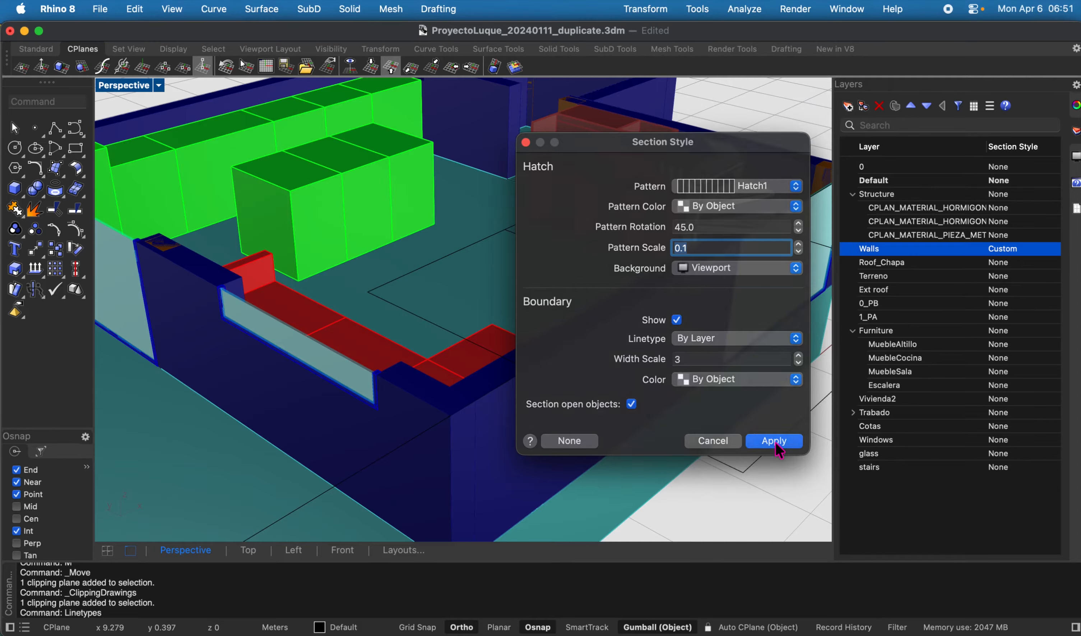
# Give the first CPLAN_MATERIAL_HORMIGON sublayer of Structure a section style with the Hatch1 pattern, scale 0.1 and rotation 45
pyautogui.scroll(10, 411, 394)
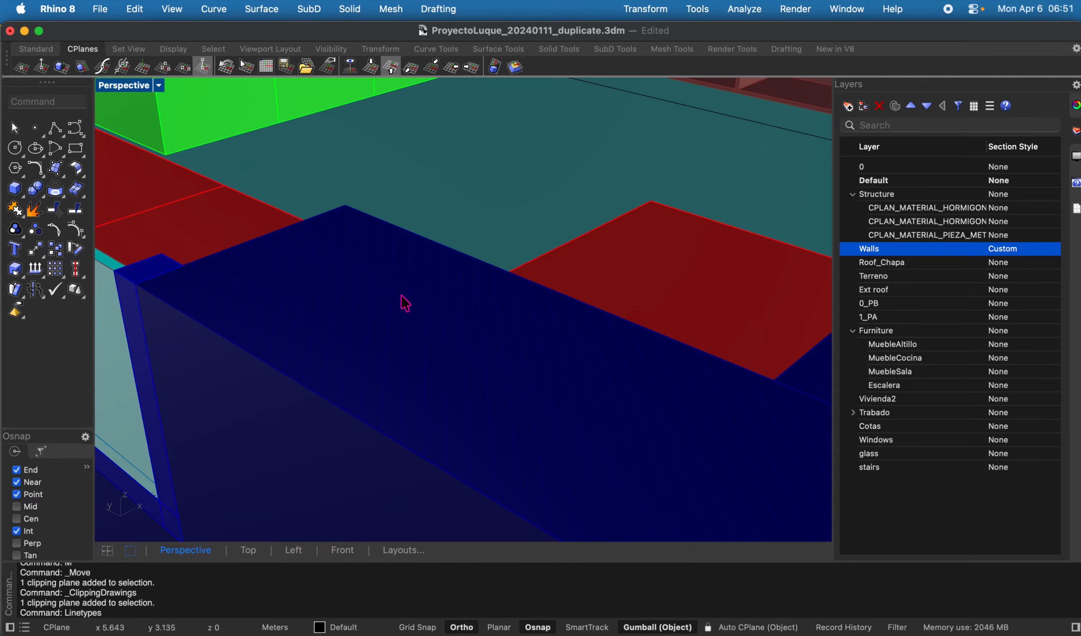
pyautogui.scroll(-10, 433, 308)
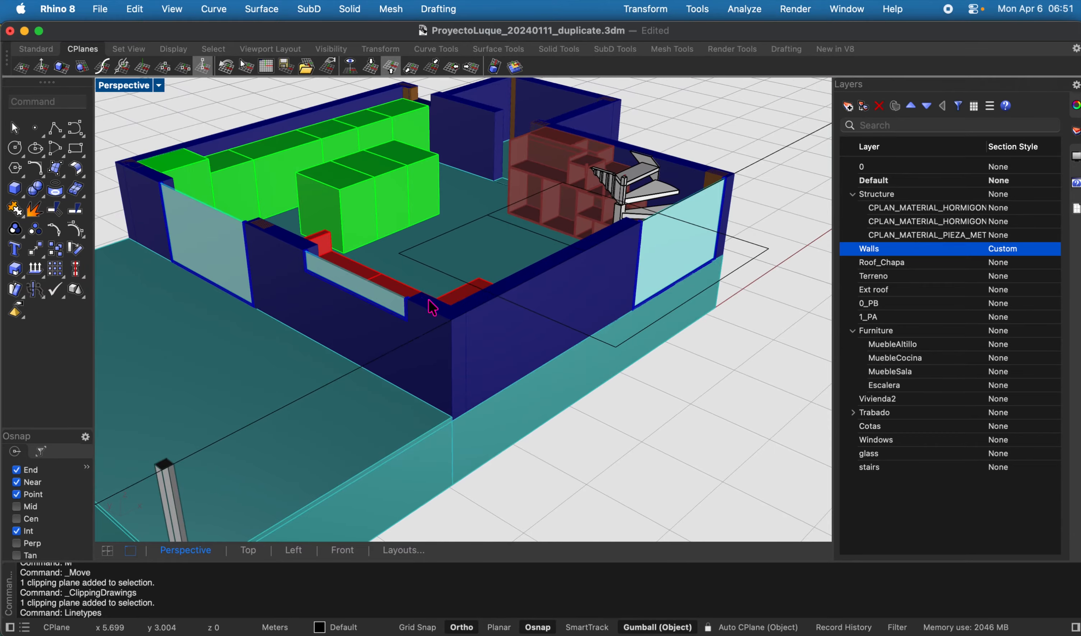
pyautogui.scroll(8, 273, 235)
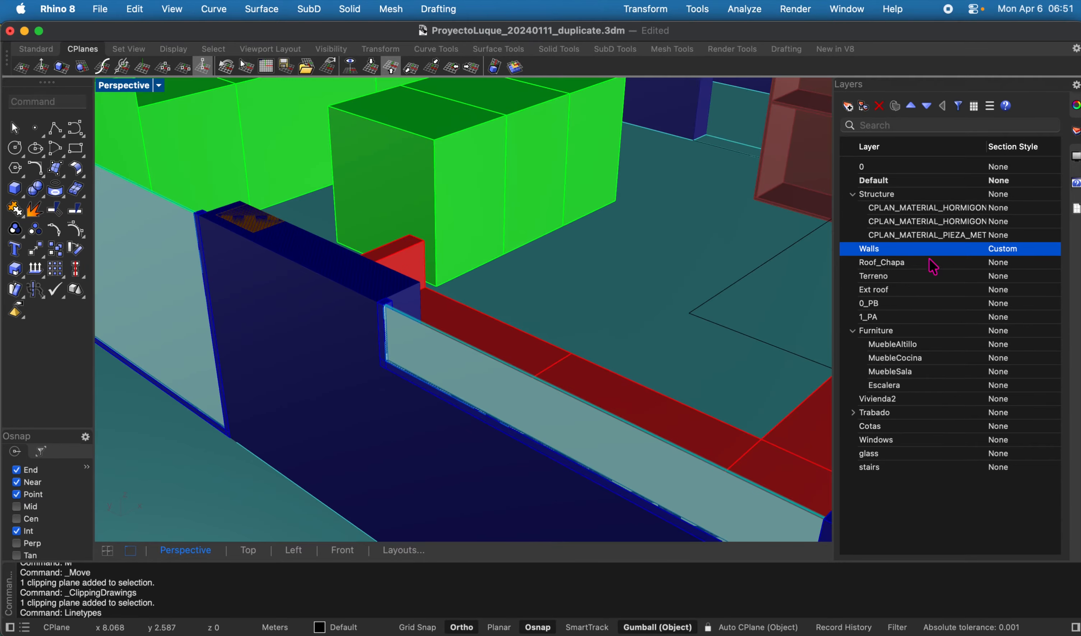
pyautogui.hscroll(3, 935, 266)
pyautogui.hscroll(3, 986, 231)
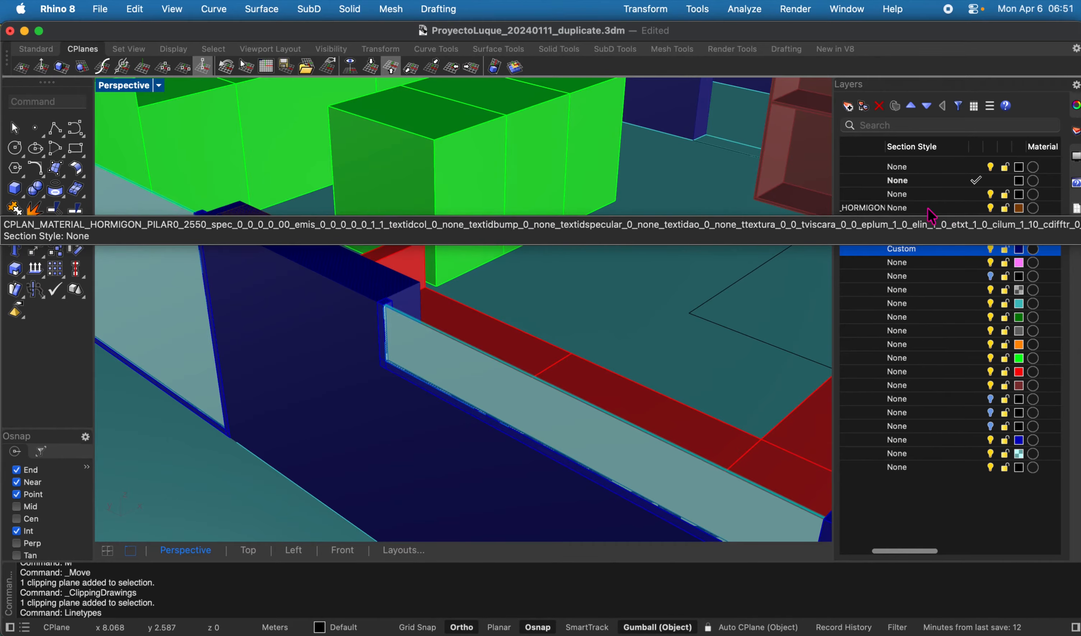
pyautogui.click(909, 208)
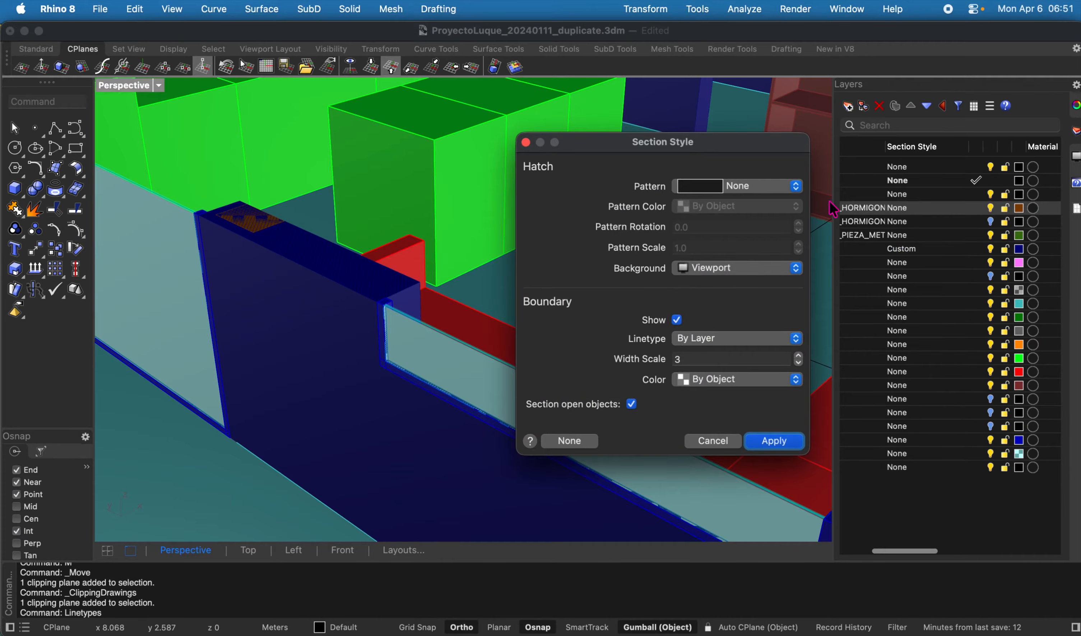
pyautogui.click(736, 191)
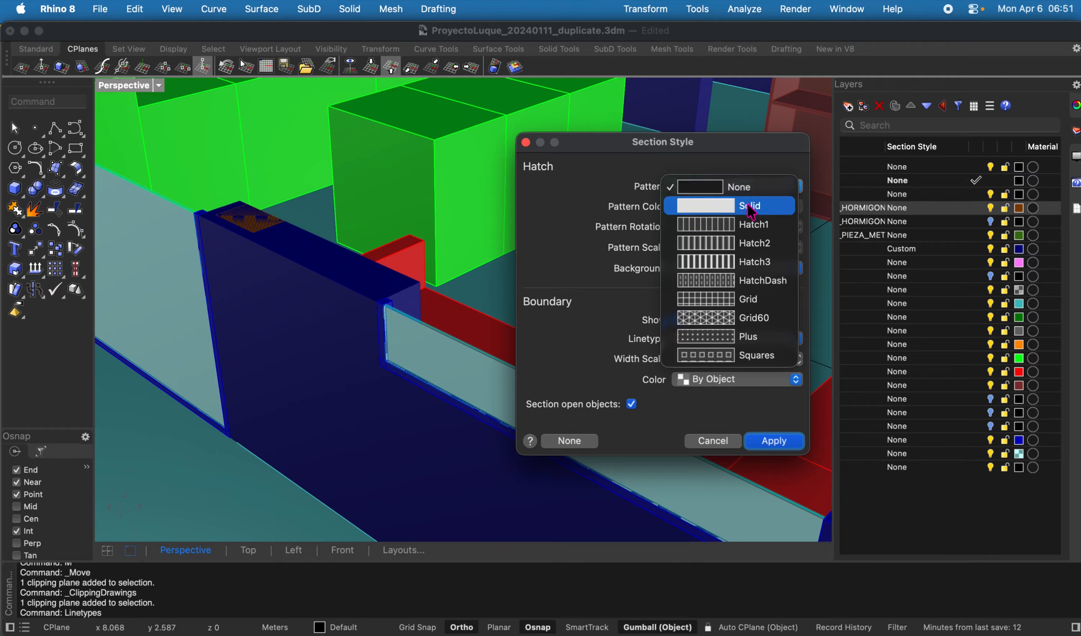
pyautogui.click(753, 225)
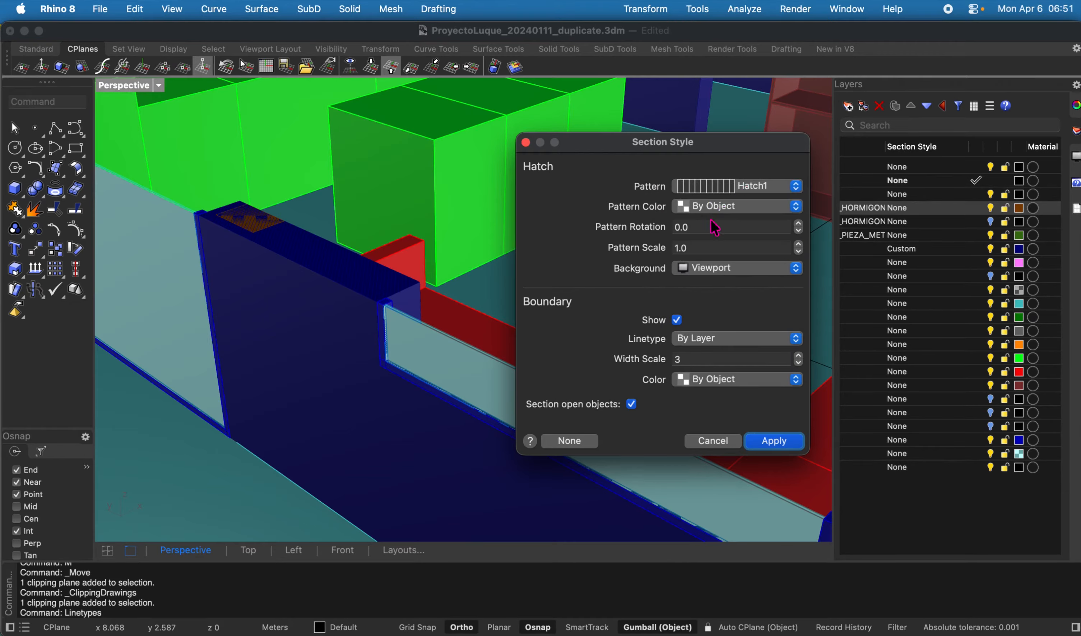
pyautogui.click(703, 251)
pyautogui.write('0.1')
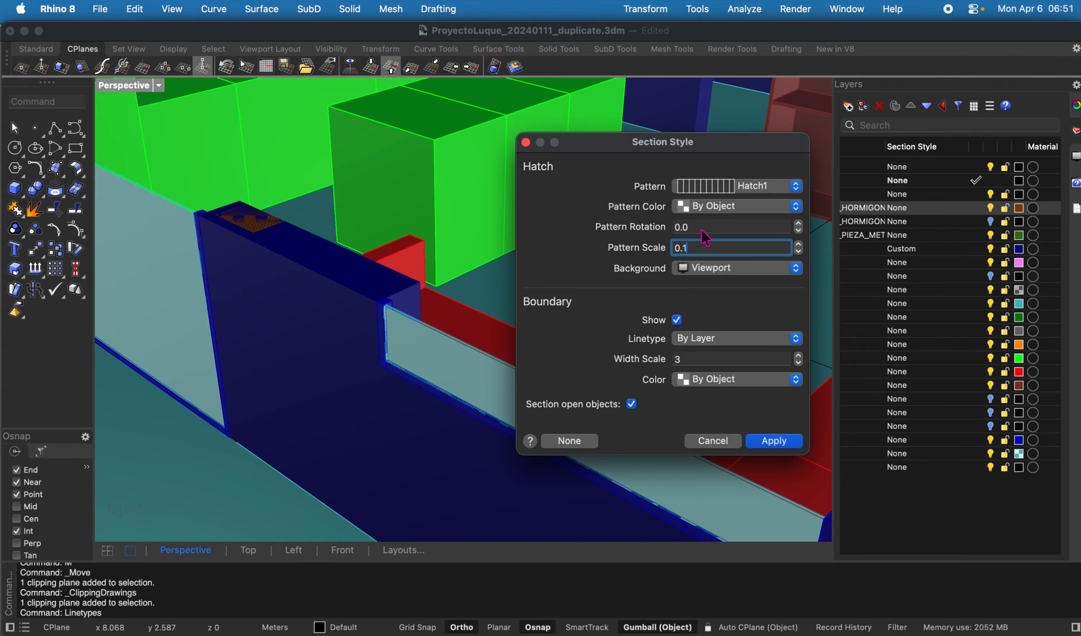
pyautogui.click(700, 225)
pyautogui.write('45')
pyautogui.click(772, 446)
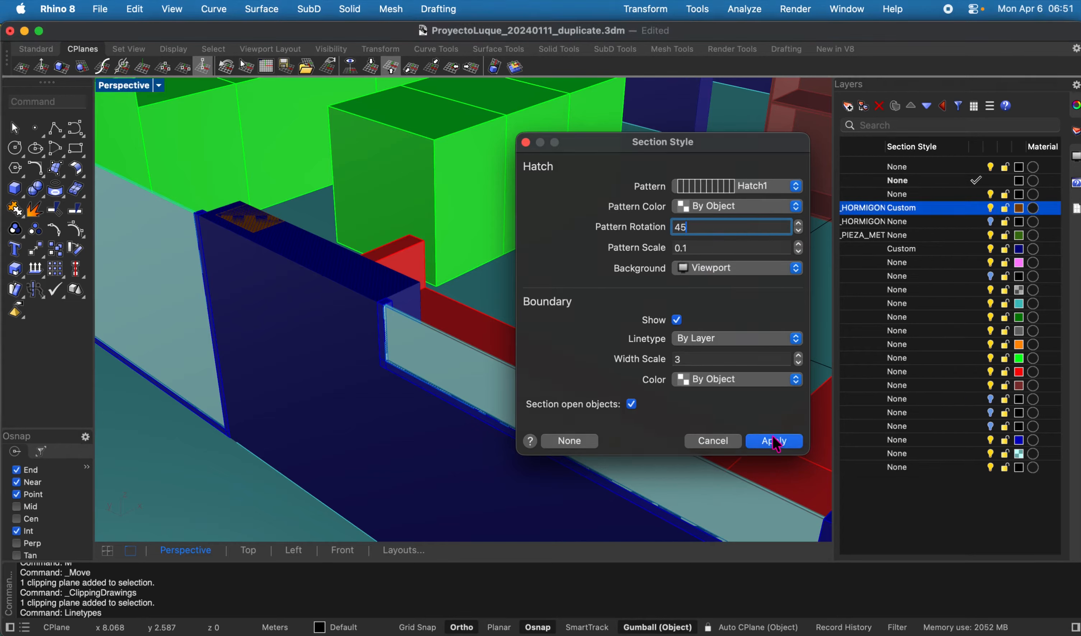
# Create a 2D section drawing from the Level0 clipping plane and place it on the ground behind the house
pyautogui.scroll(-3, 601, 318)
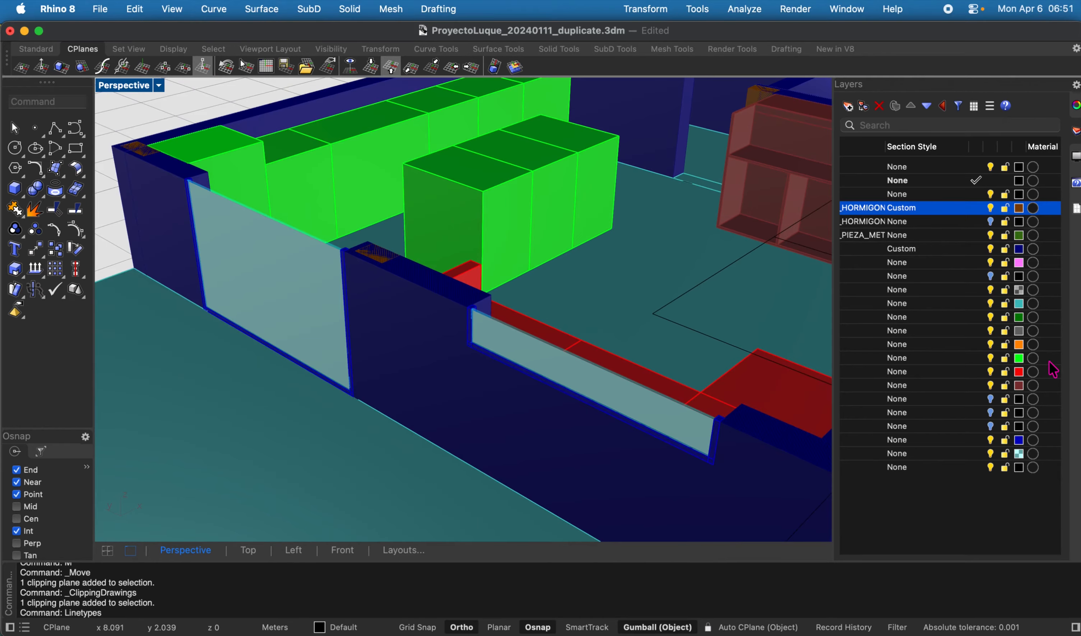
pyautogui.hscroll(-5, 925, 317)
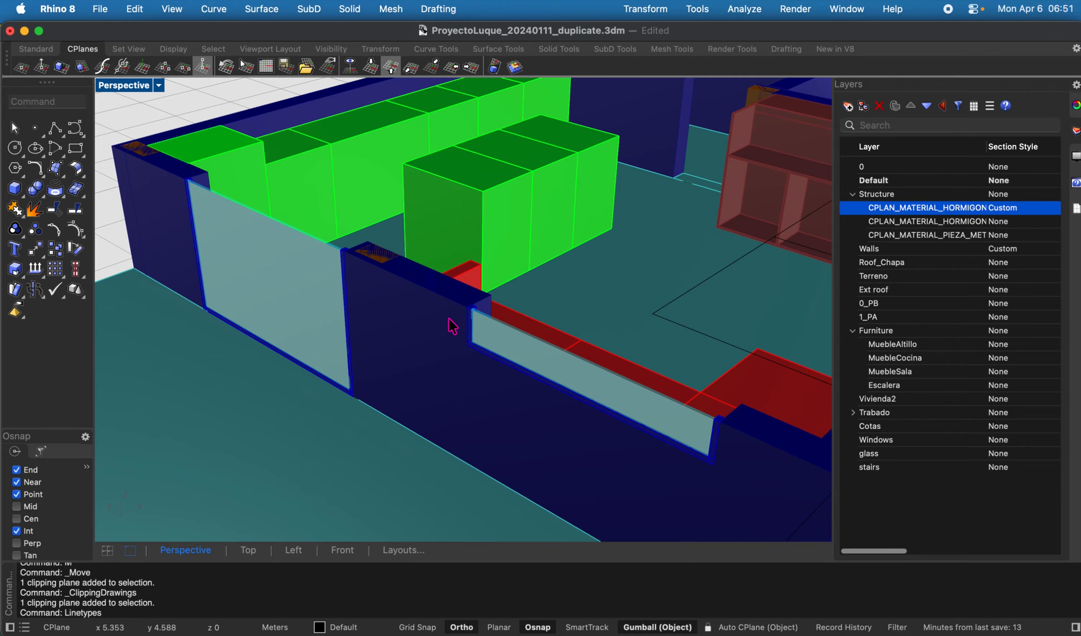
pyautogui.scroll(-10, 452, 325)
pyautogui.click(548, 298)
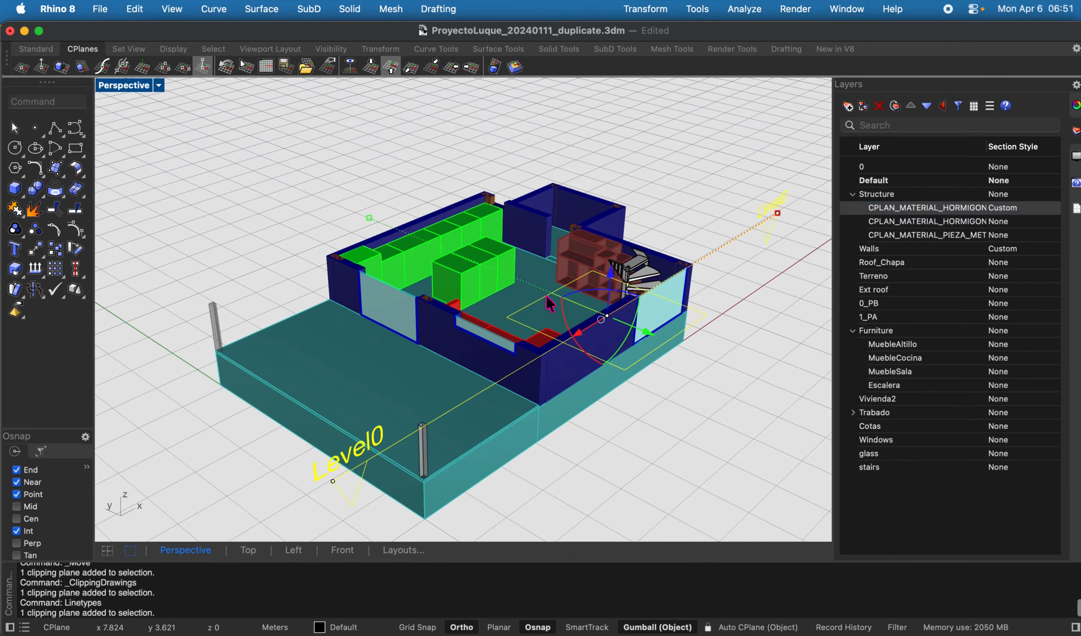
pyautogui.click(442, 12)
pyautogui.moveTo(506, 129)
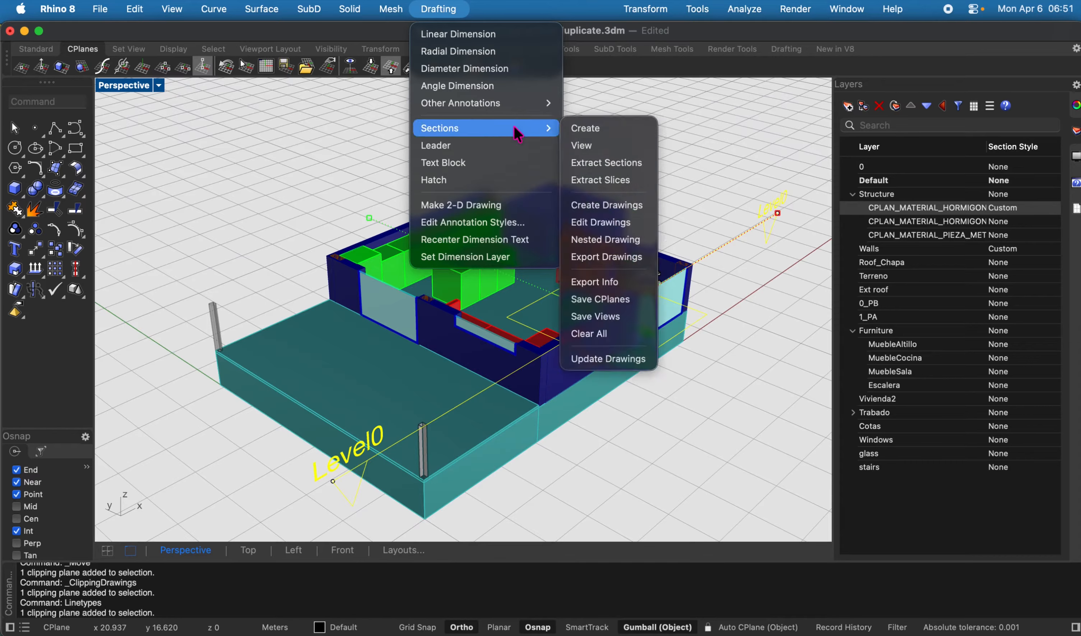
pyautogui.click(607, 205)
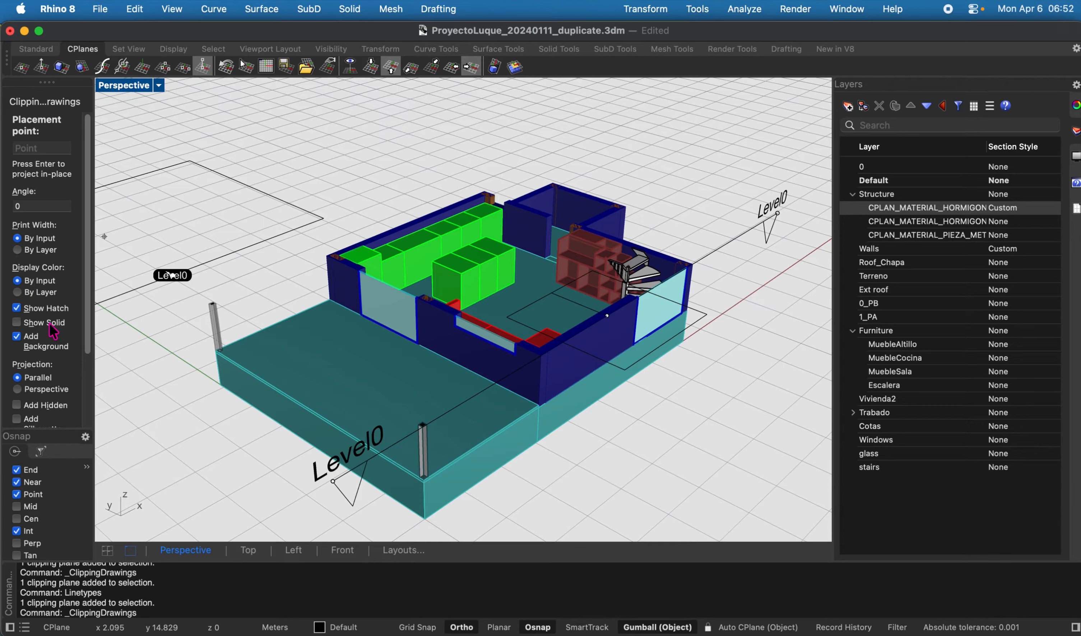
pyautogui.scroll(-4, 42, 341)
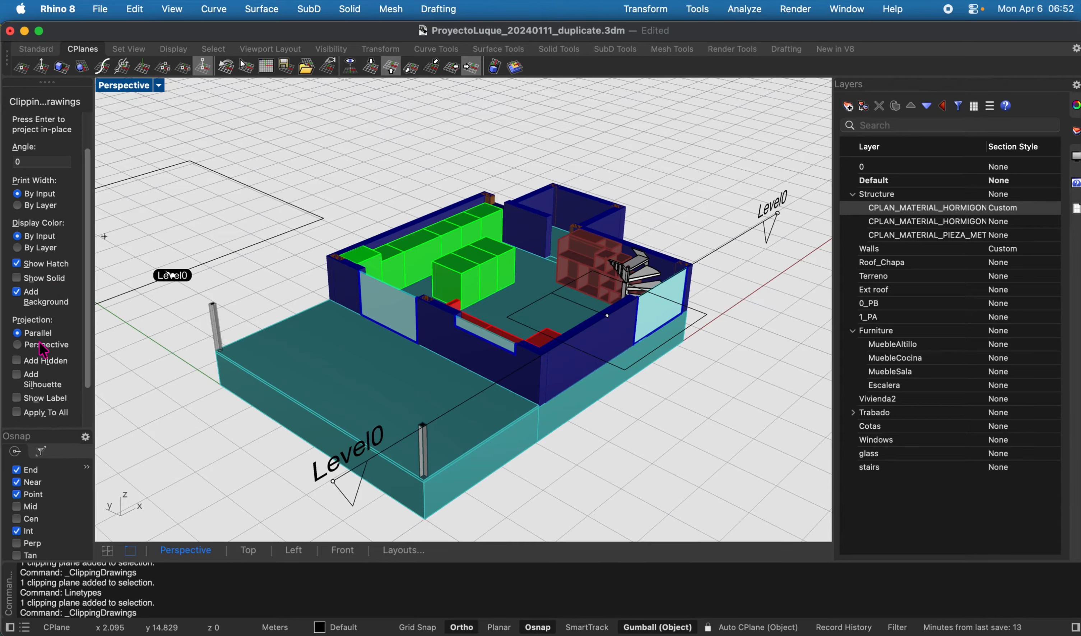
pyautogui.scroll(-1, 42, 350)
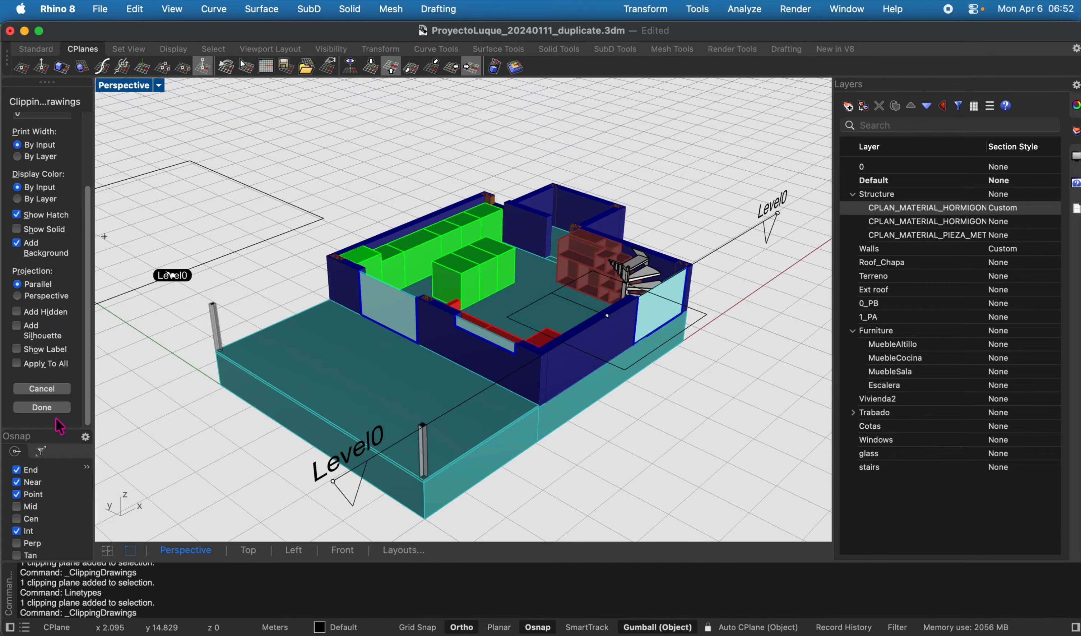
pyautogui.click(251, 154)
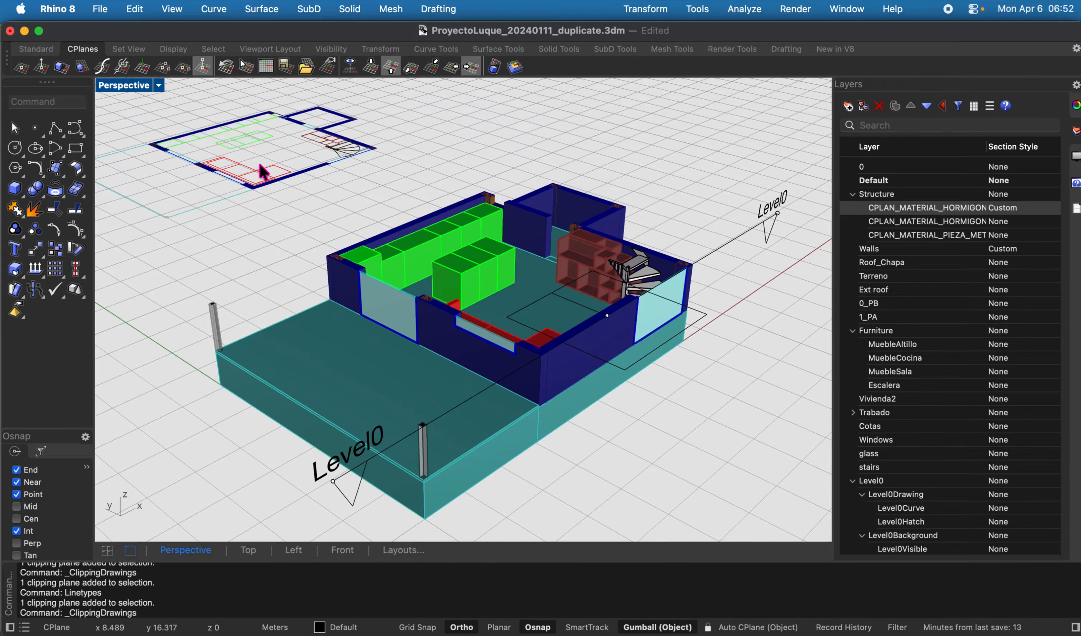
# Edit the Level0 clipping drawing so its display color is set By Layer
pyautogui.click(458, 405)
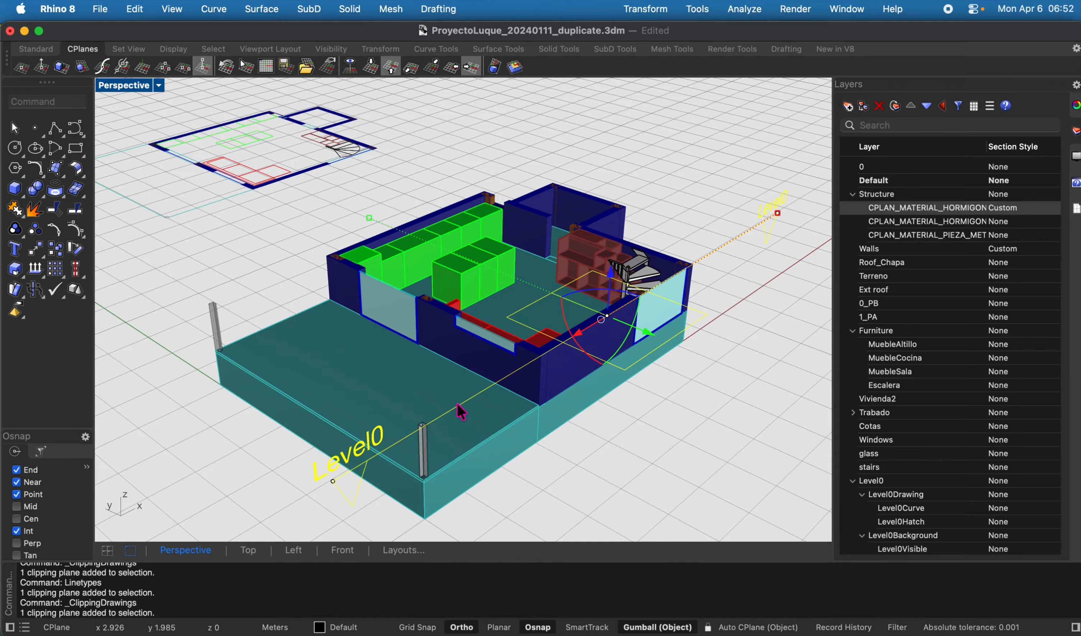
pyautogui.write('Edit')
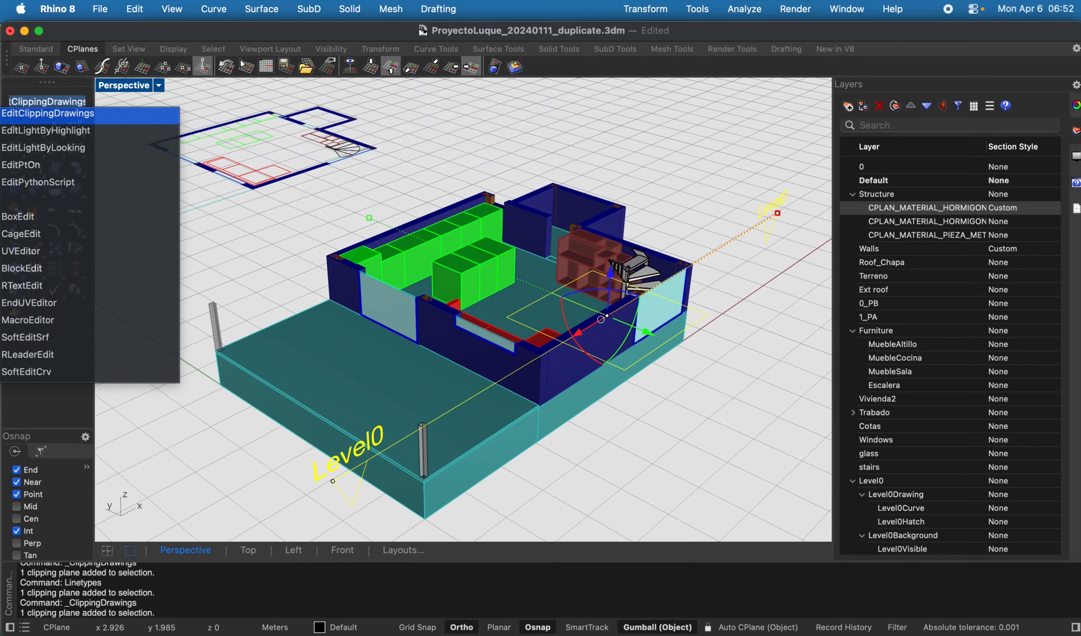
pyautogui.press('Return')
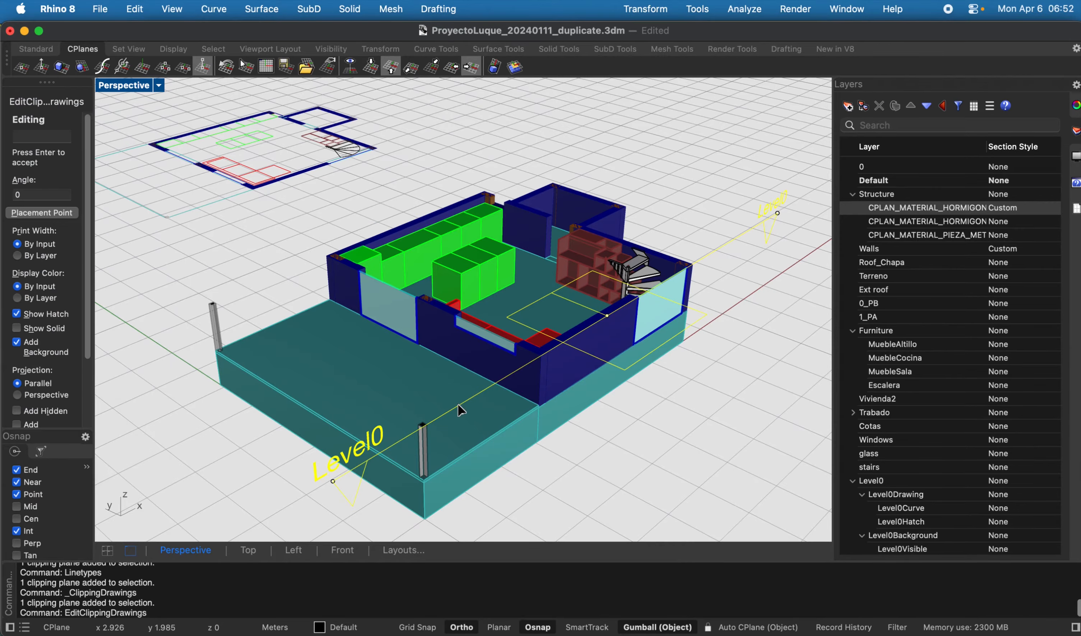
pyautogui.click(36, 299)
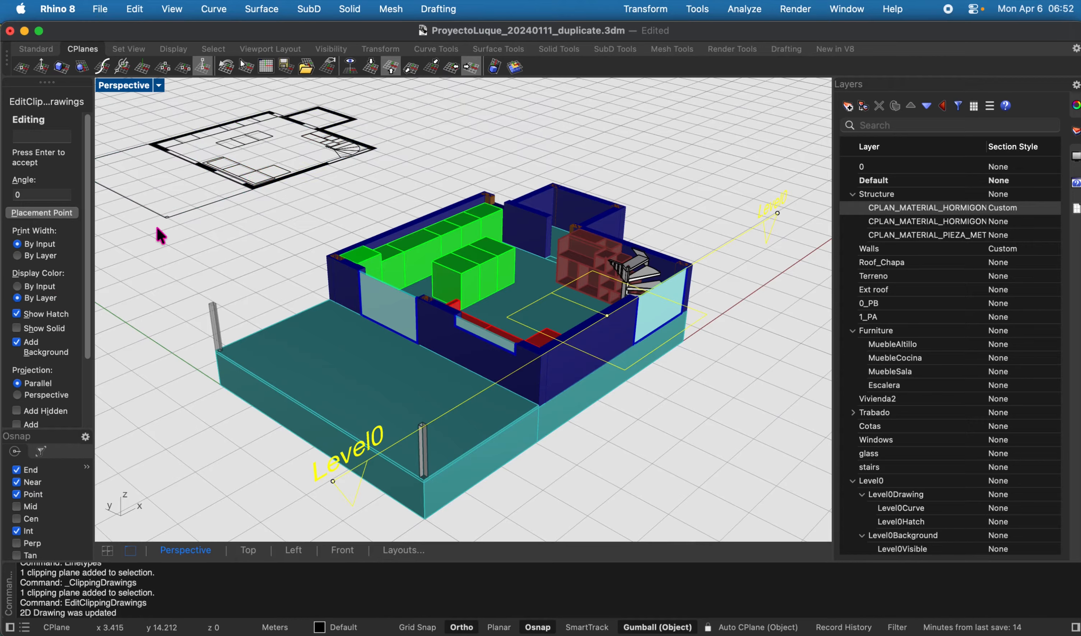
pyautogui.press('Return')
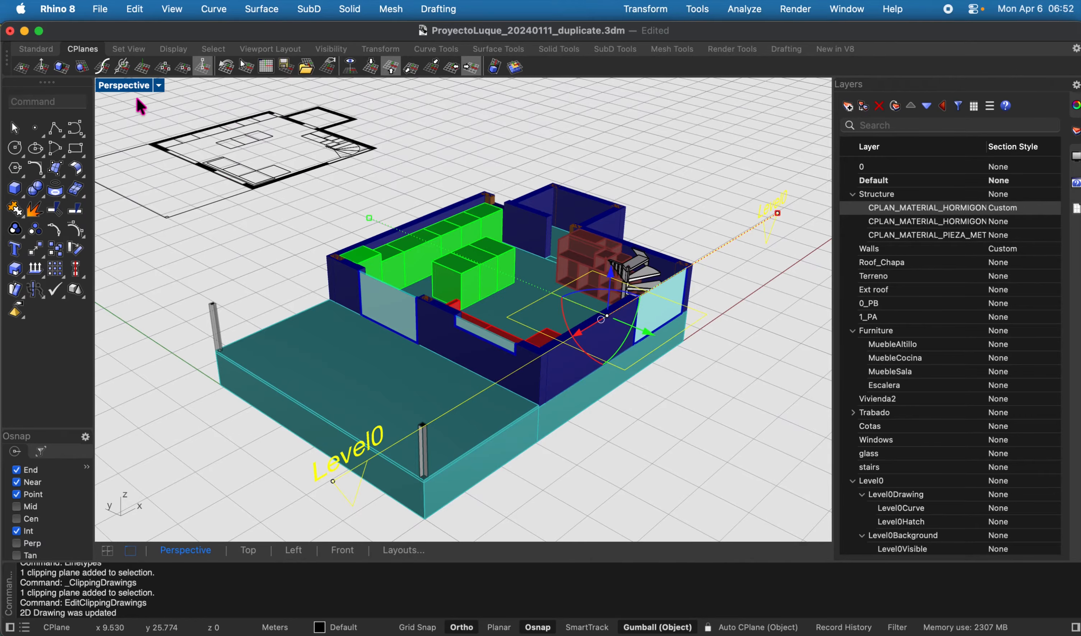
# Examine the Level0 plan drawing and its position relative to the model in the Top view
pyautogui.doubleClick(127, 87)
pyautogui.scroll(5, 313, 181)
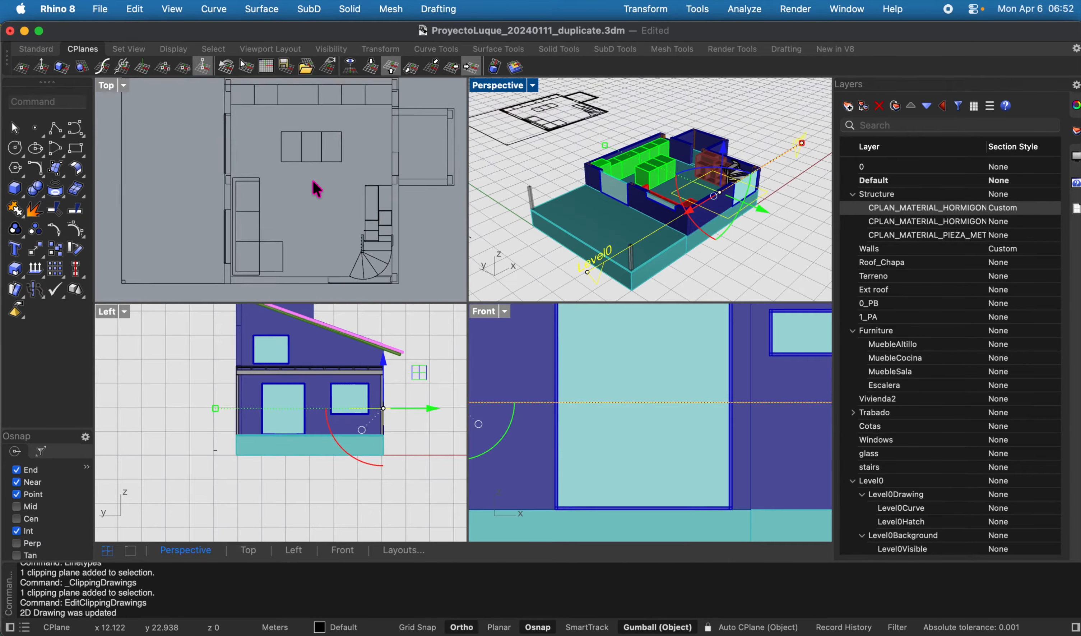
pyautogui.scroll(-5, 314, 181)
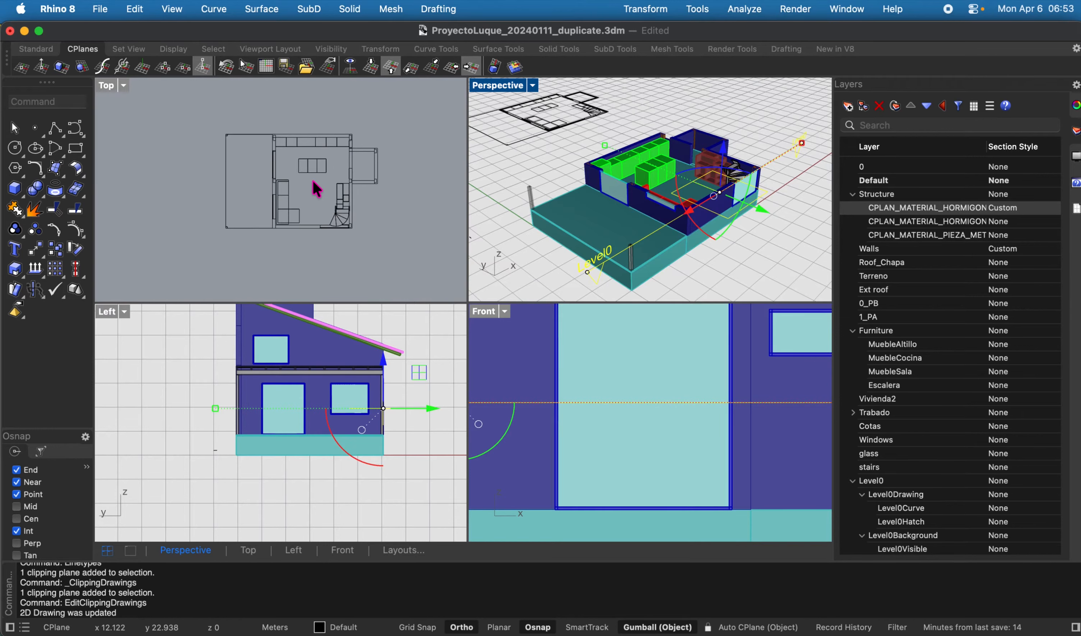
pyautogui.scroll(3, 313, 182)
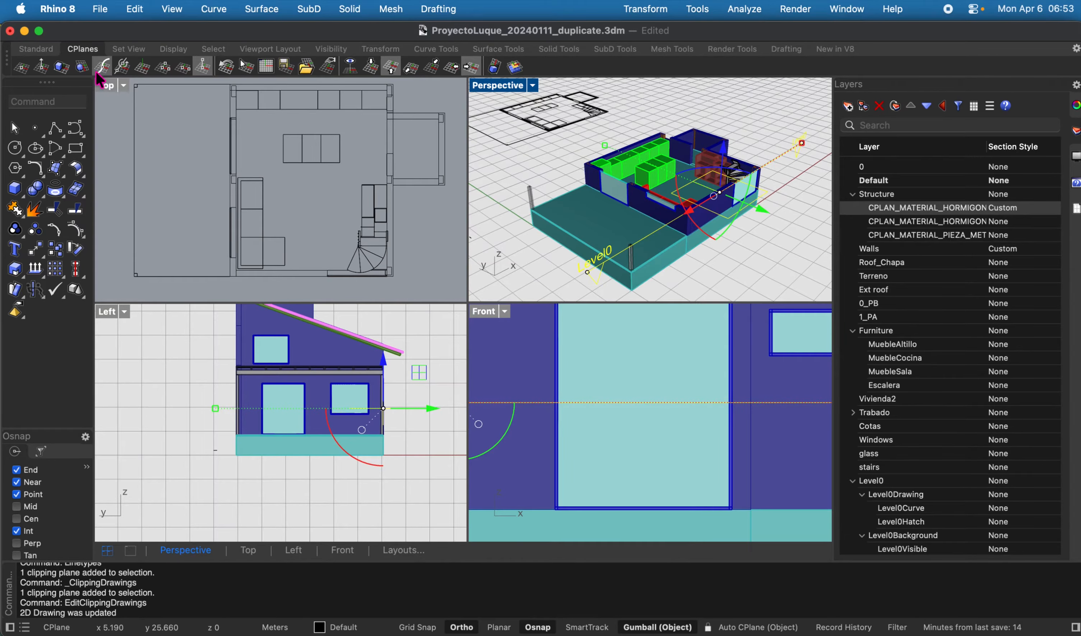
pyautogui.doubleClick(106, 85)
pyautogui.scroll(-6, 357, 213)
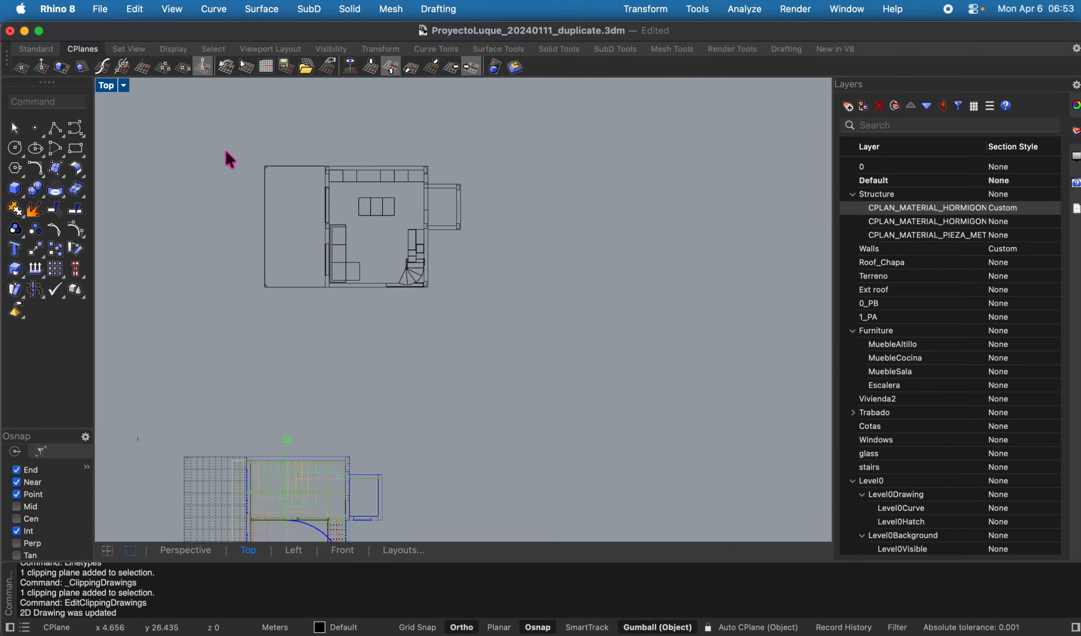
pyautogui.doubleClick(108, 86)
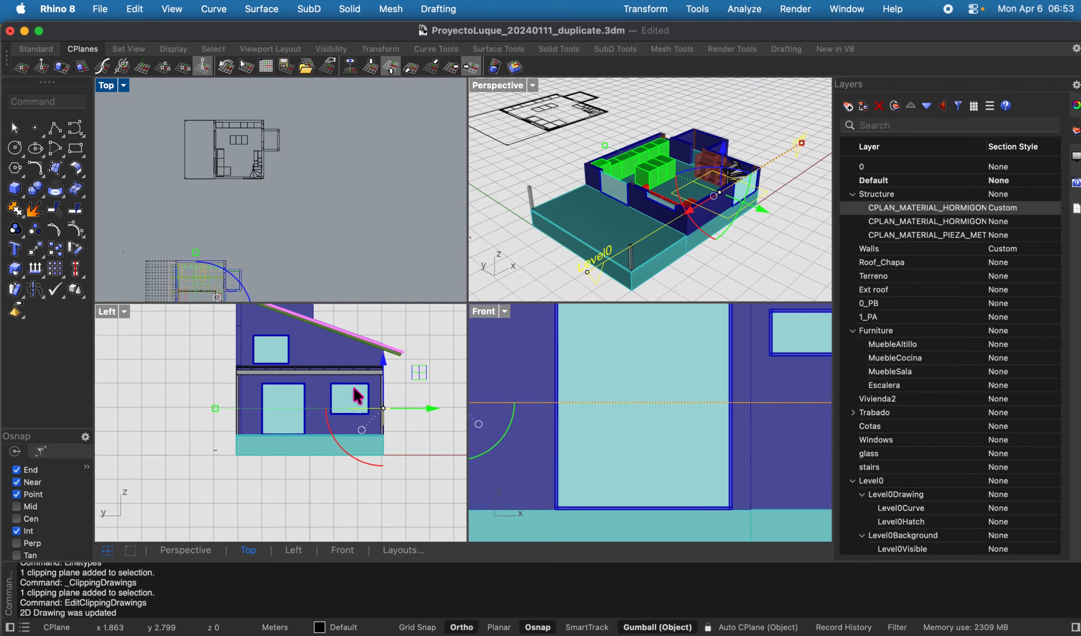
# Create a new A3 landscape layout named Page 4 with one Top detail
pyautogui.click(404, 551)
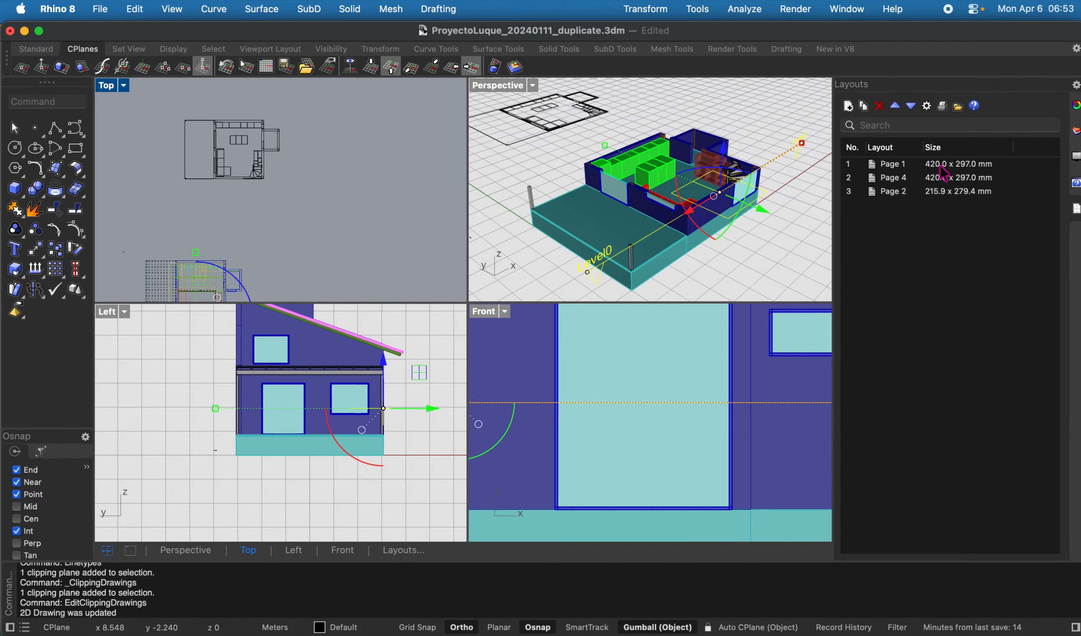
pyautogui.click(849, 107)
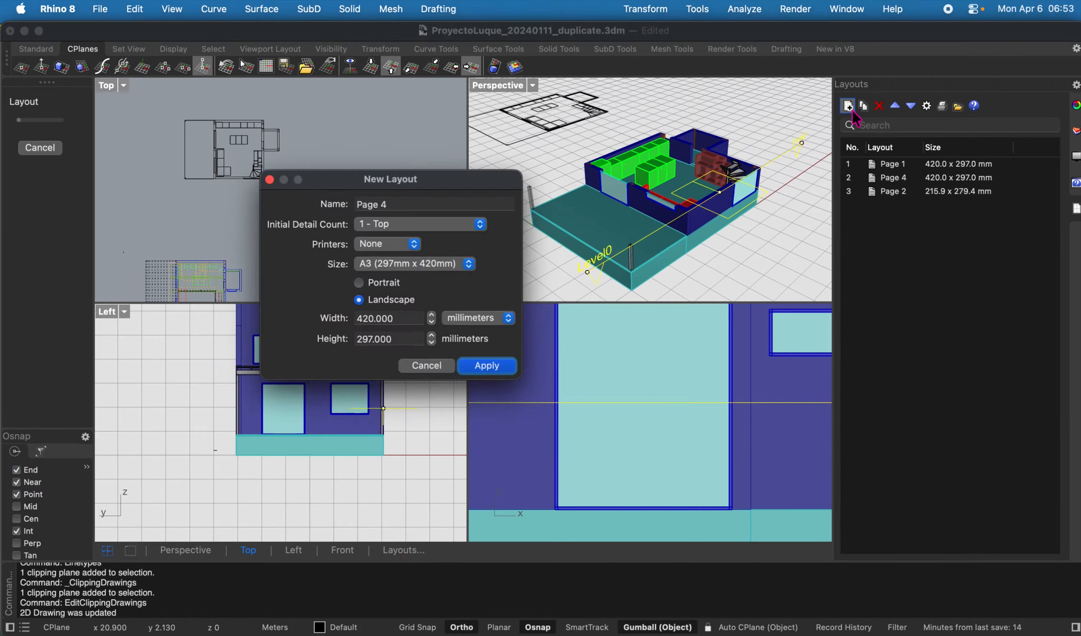
pyautogui.click(486, 367)
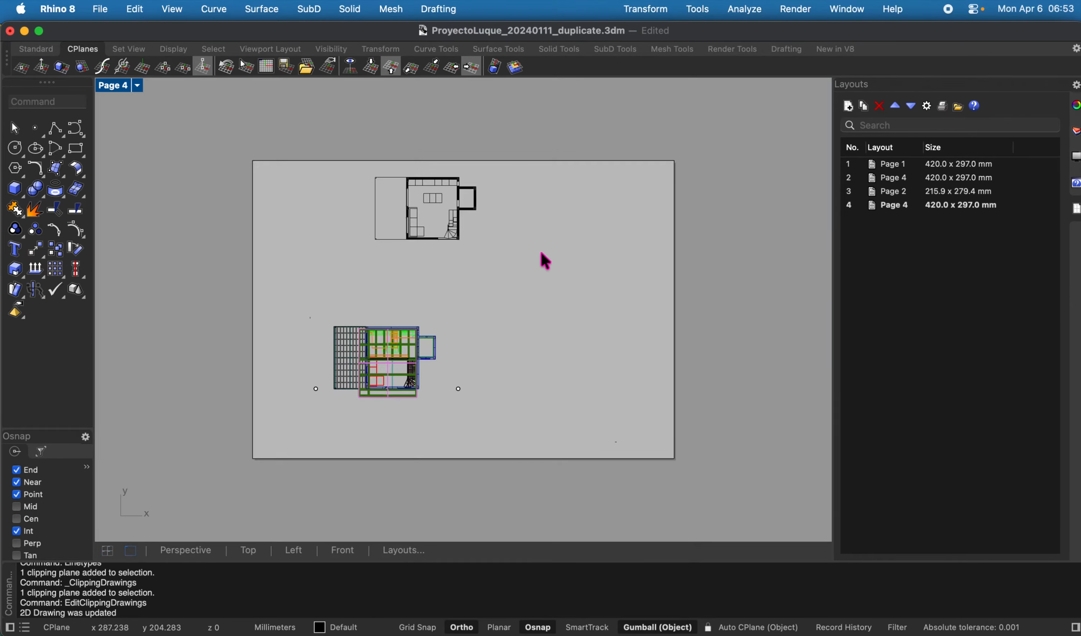
# Frame only the Level0 plan drawing, enlarged and roughly centred, inside the Page 4 detail
pyautogui.moveTo(563, 131); pyautogui.dragTo(506, 310)
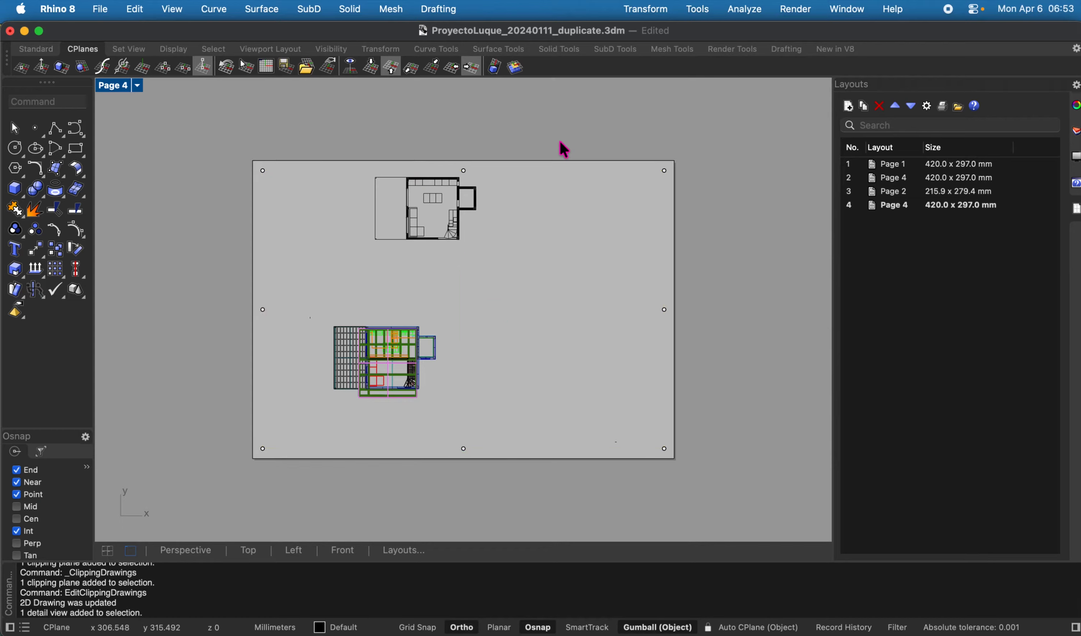
pyautogui.moveTo(638, 114); pyautogui.dragTo(569, 294)
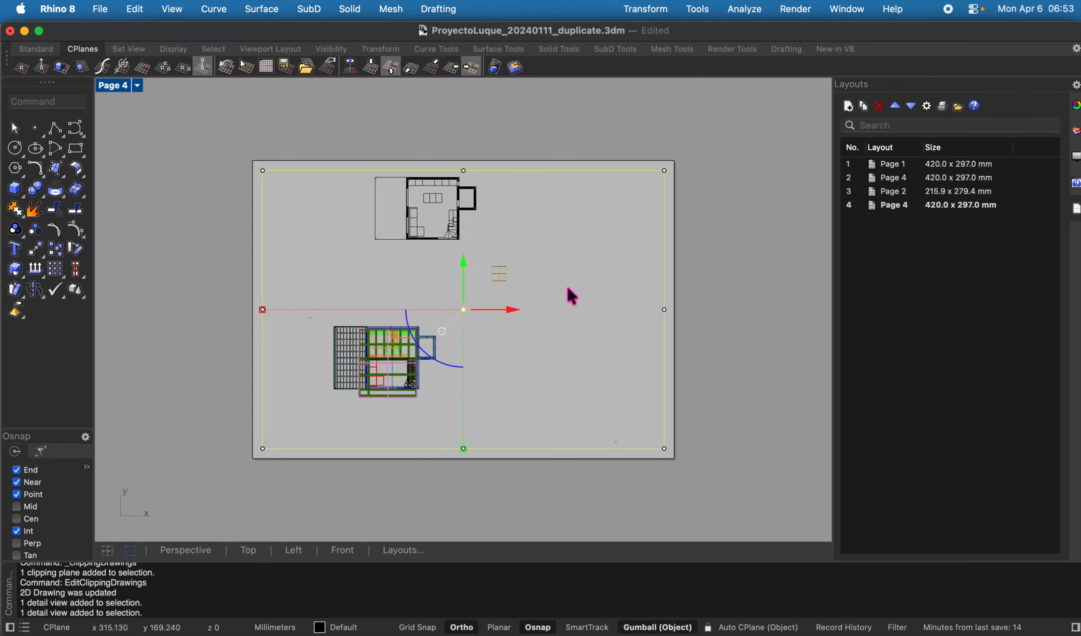
pyautogui.doubleClick(572, 296)
pyautogui.scroll(5, 521, 300)
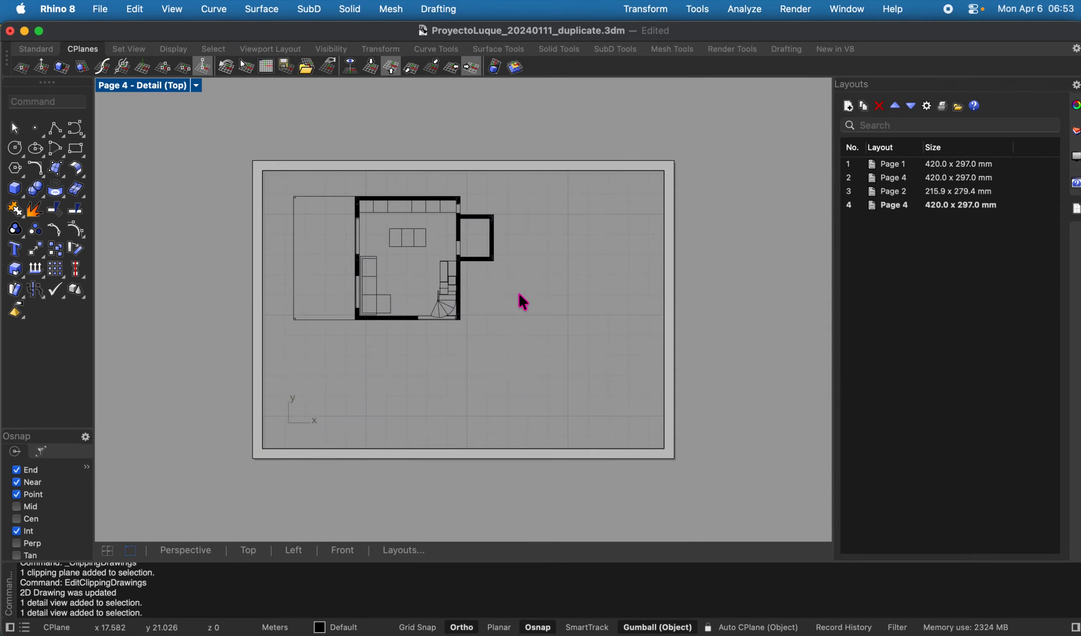
pyautogui.moveTo(446, 278); pyautogui.dragTo(527, 308, button='right')
pyautogui.doubleClick(507, 138)
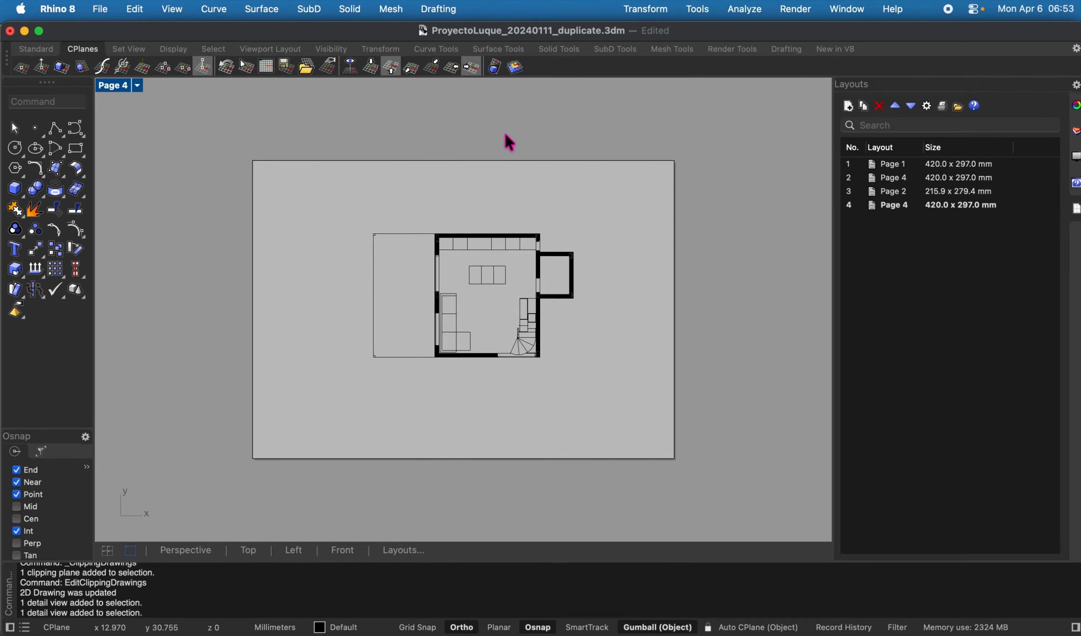
pyautogui.scroll(-4, 511, 142)
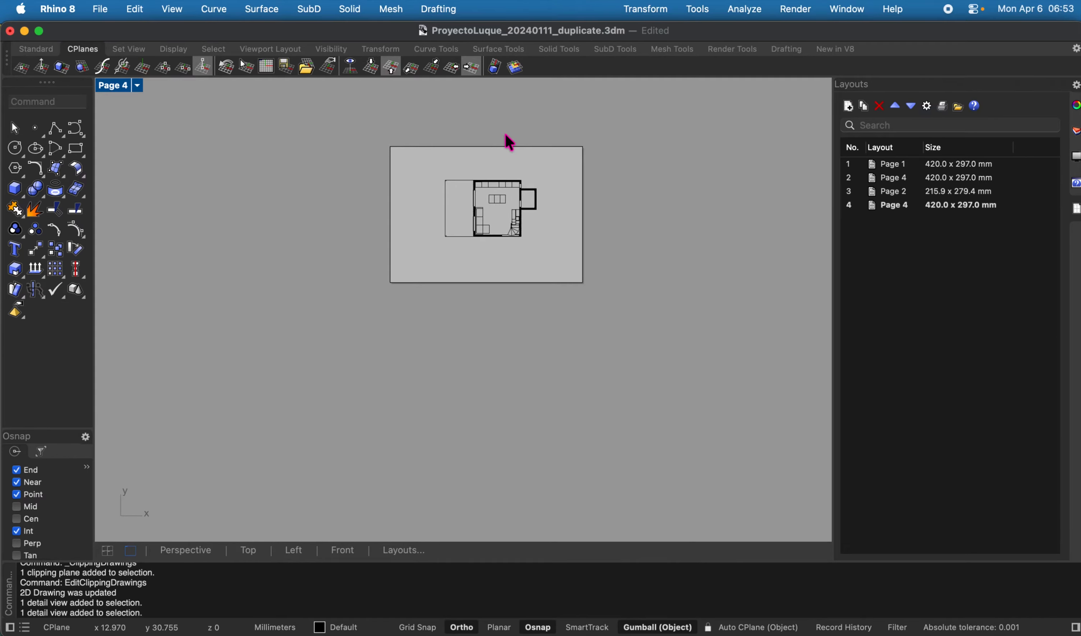
pyautogui.moveTo(506, 134); pyautogui.dragTo(492, 165, button='right')
pyautogui.scroll(7, 492, 166)
pyautogui.doubleClick(512, 224)
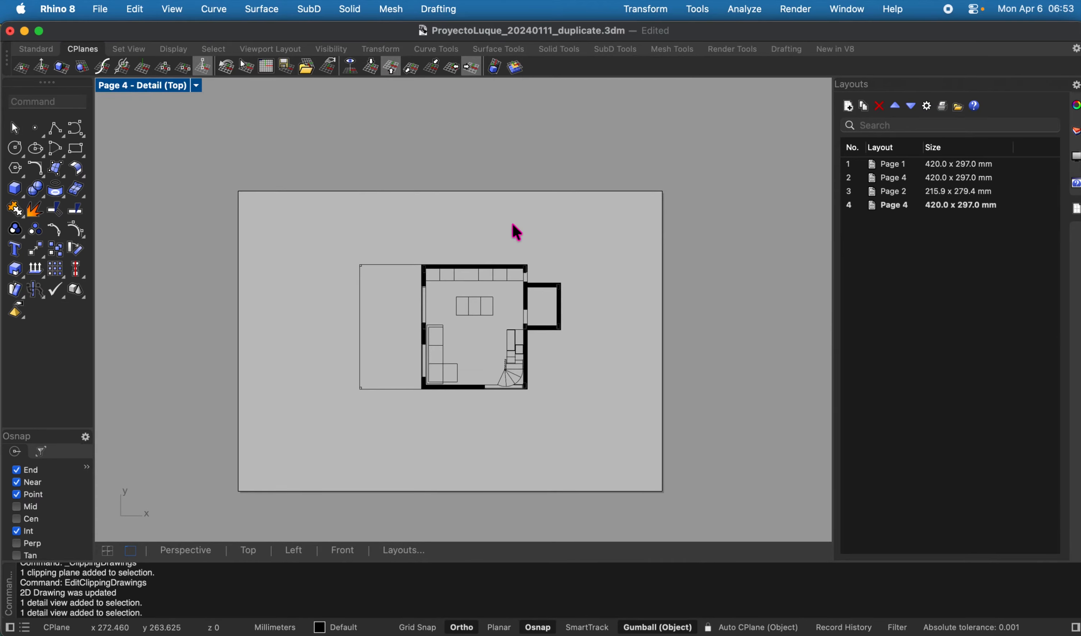
pyautogui.scroll(3, 513, 223)
pyautogui.doubleClick(553, 143)
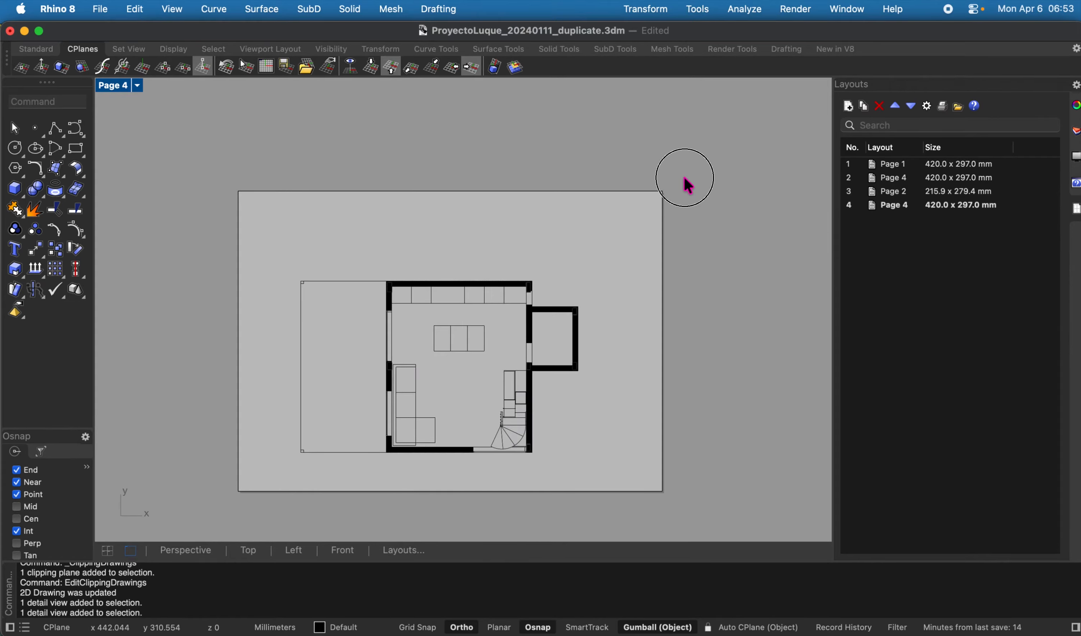
# Set the Page 4 detail's scale to 1 millimeter on page for 0.05 meters in model
pyautogui.click(591, 334)
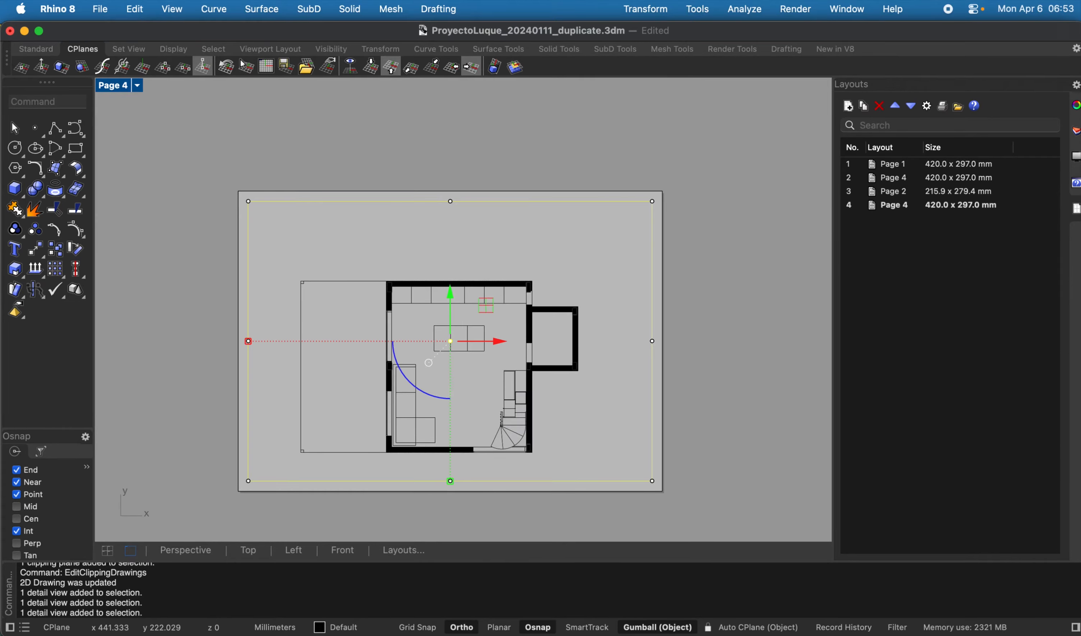
pyautogui.write('Prop')
pyautogui.press('Return')
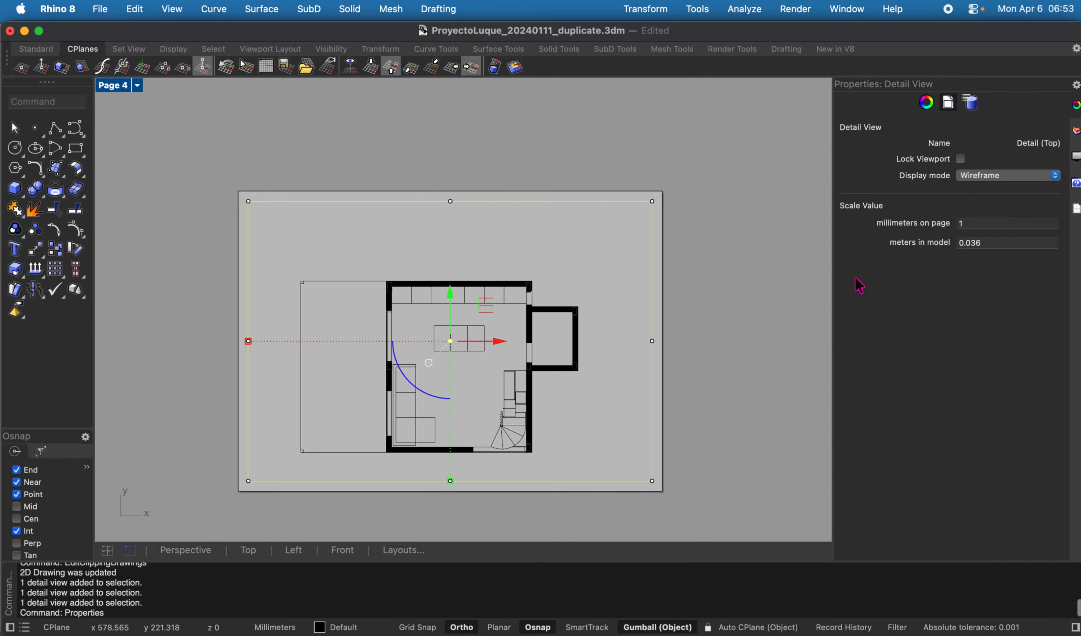
pyautogui.click(985, 244)
pyautogui.click(991, 243)
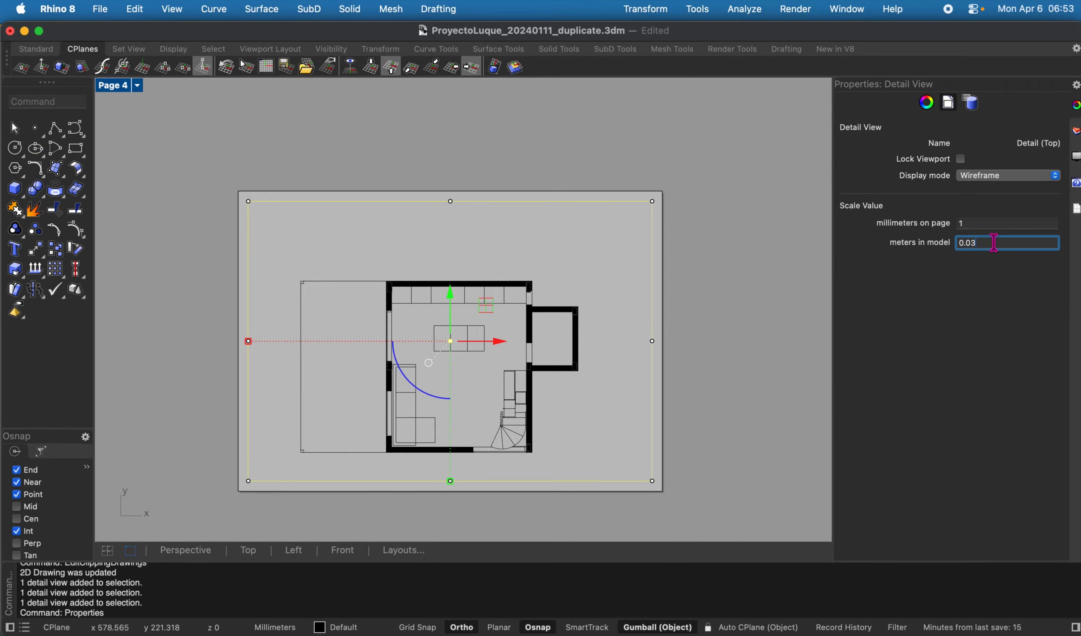
pyautogui.click(991, 222)
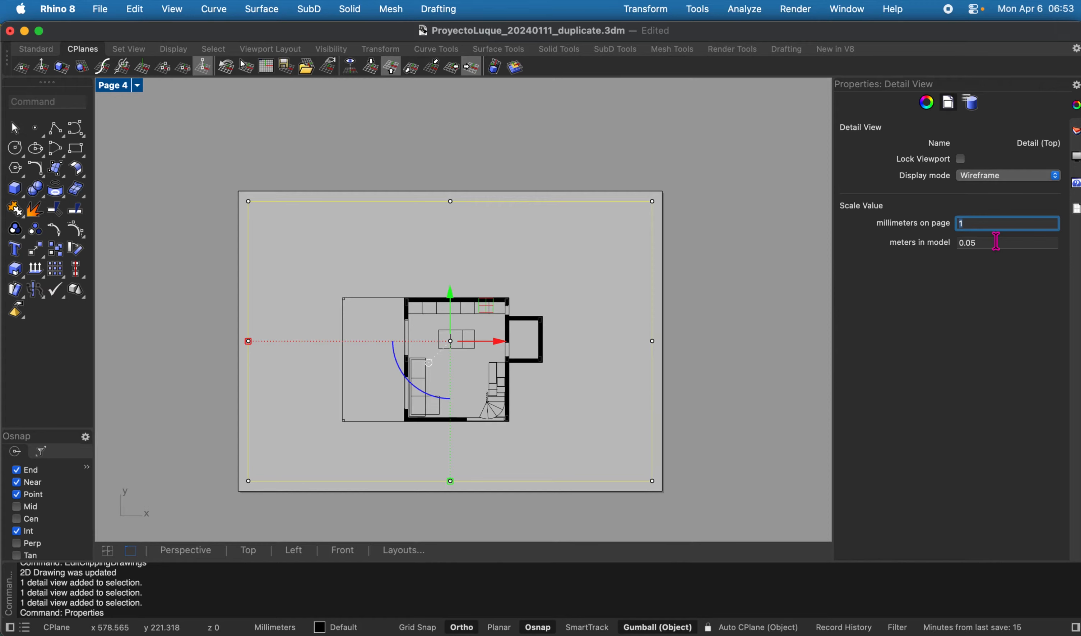
pyautogui.click(997, 241)
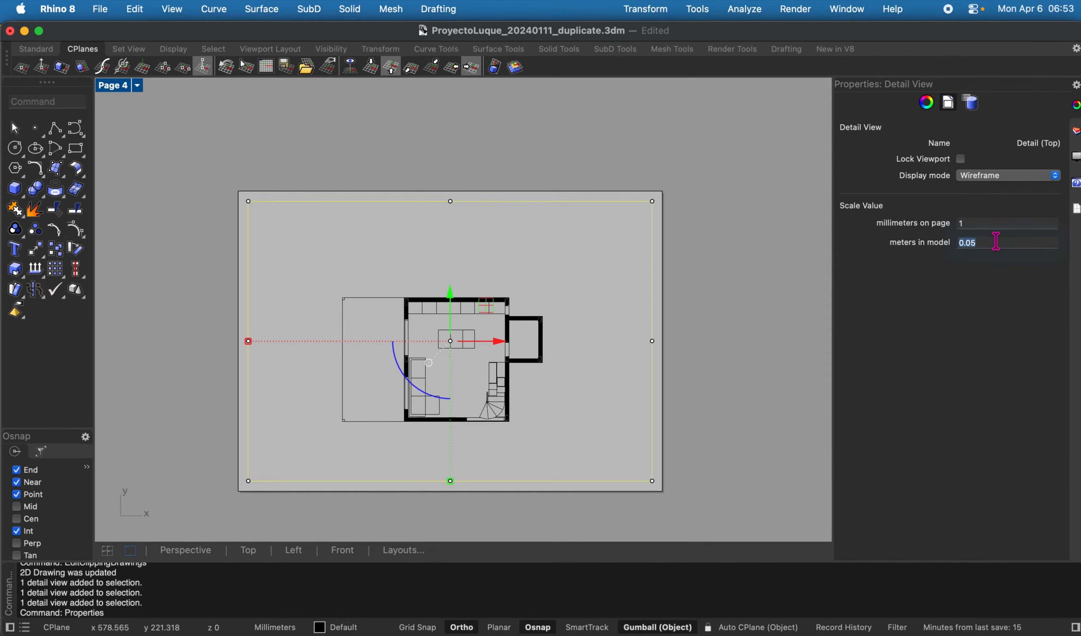
pyautogui.click(985, 221)
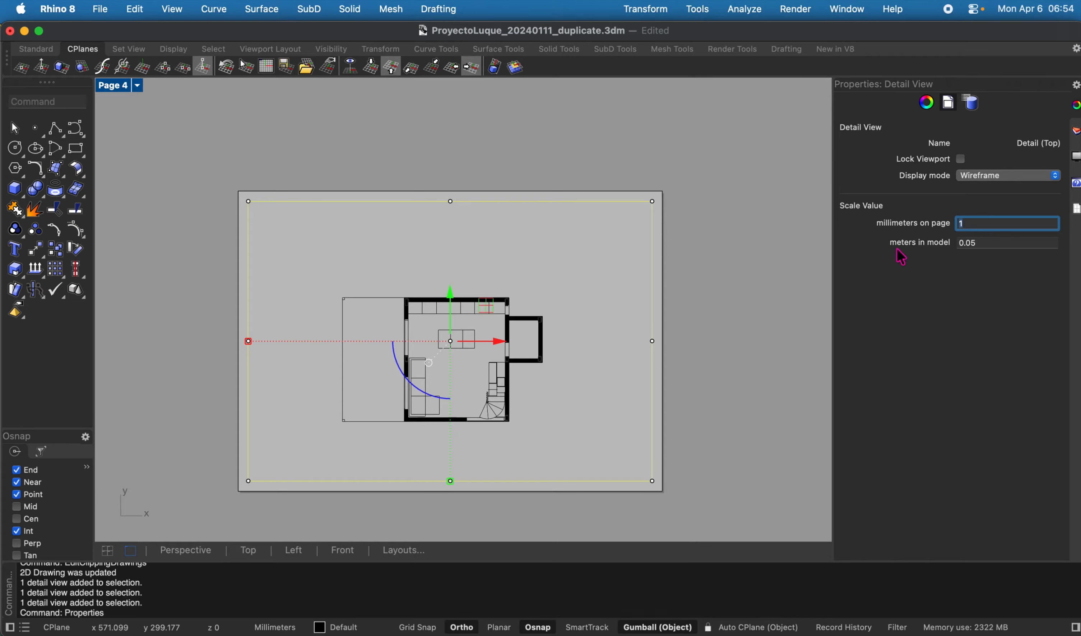
pyautogui.click(652, 180)
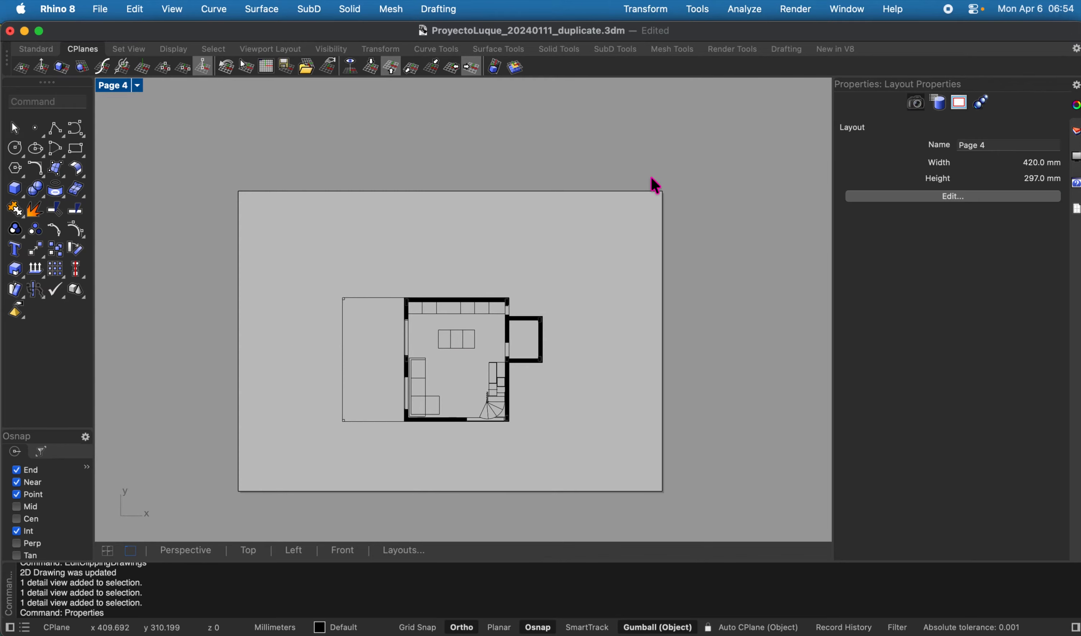
# Switch Page 4's print preview off and back on
pyautogui.click(603, 269)
pyautogui.click(789, 294)
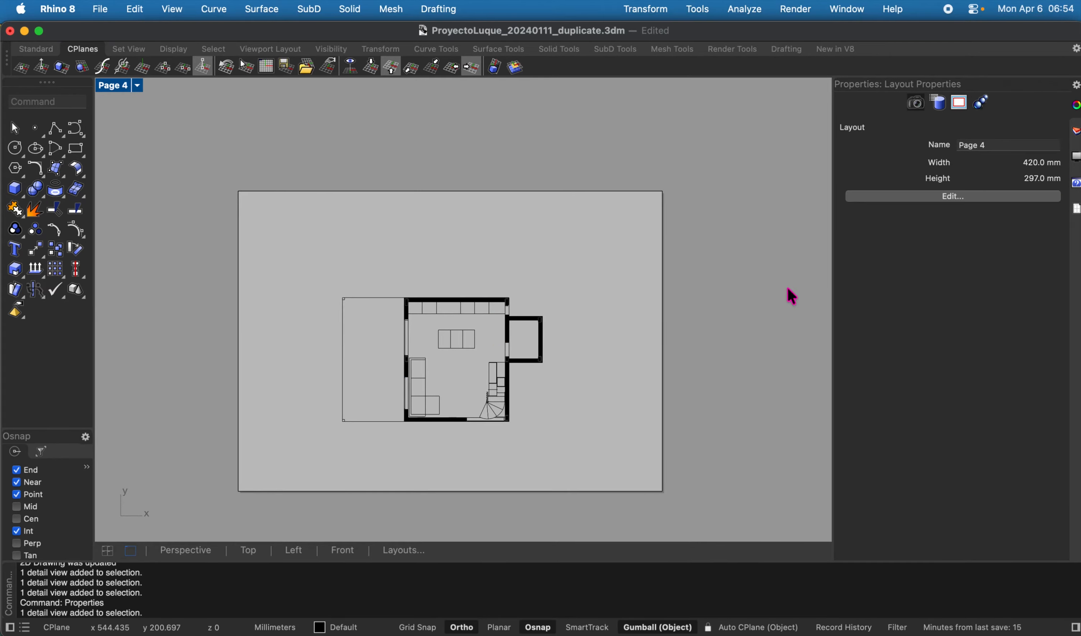
pyautogui.click(138, 86)
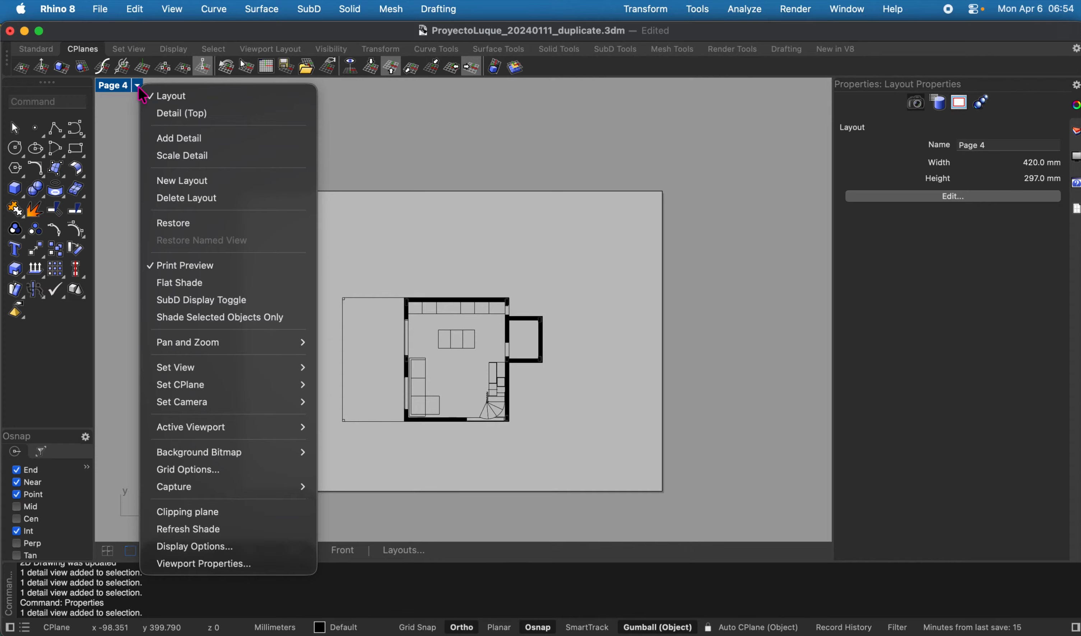
pyautogui.click(222, 269)
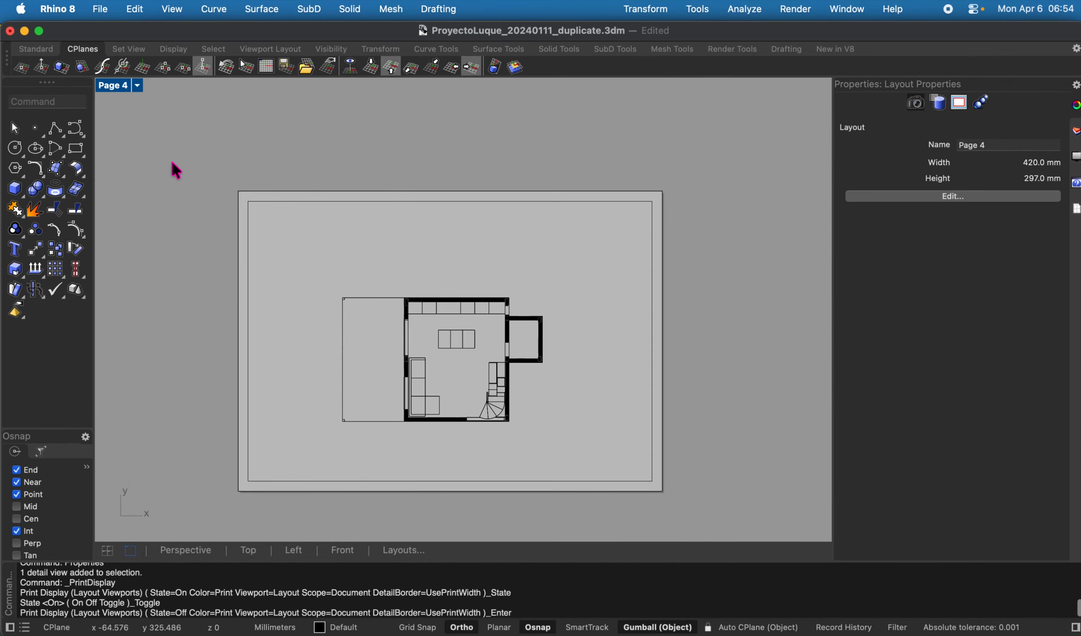
pyautogui.scroll(3, 389, 311)
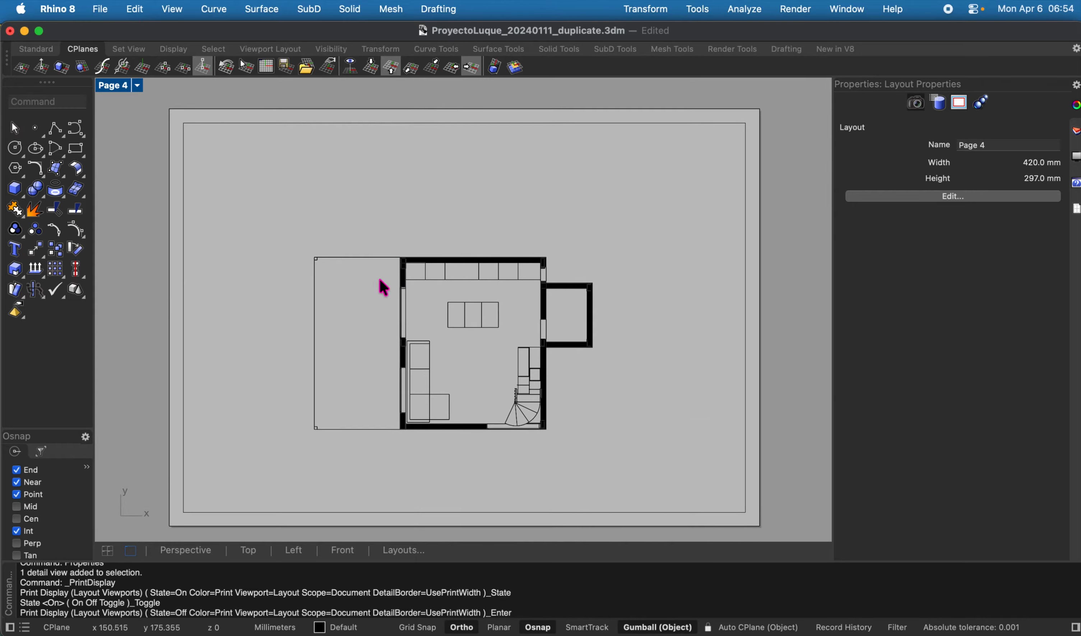
pyautogui.click(137, 86)
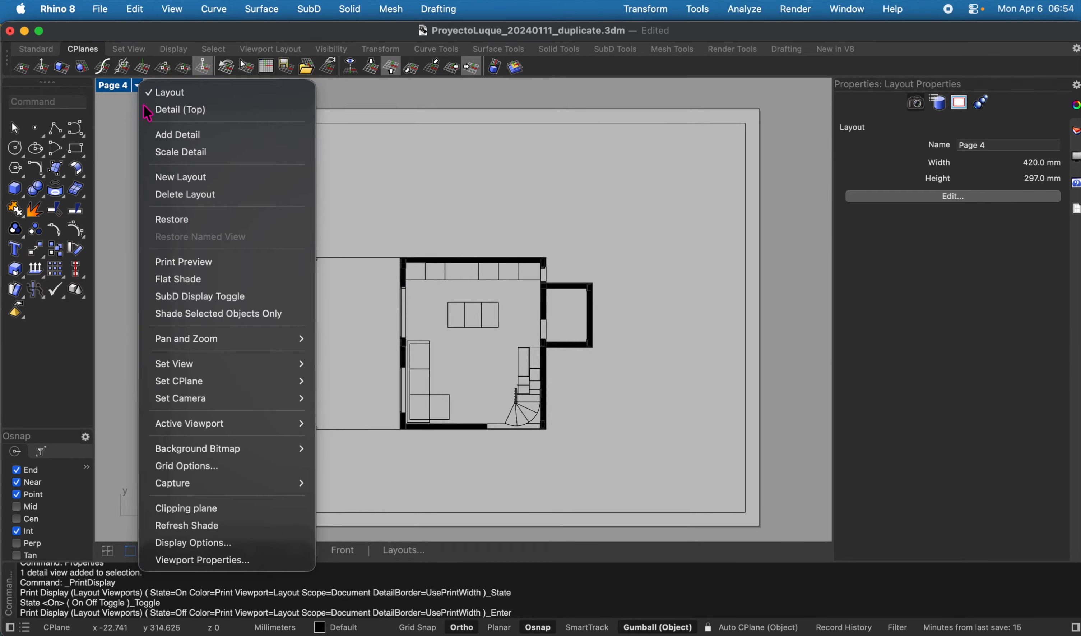
pyautogui.click(221, 267)
# Examine the wall hatching, column outlines and line weights of the Level0 plan on Page 4
pyautogui.scroll(5, 447, 345)
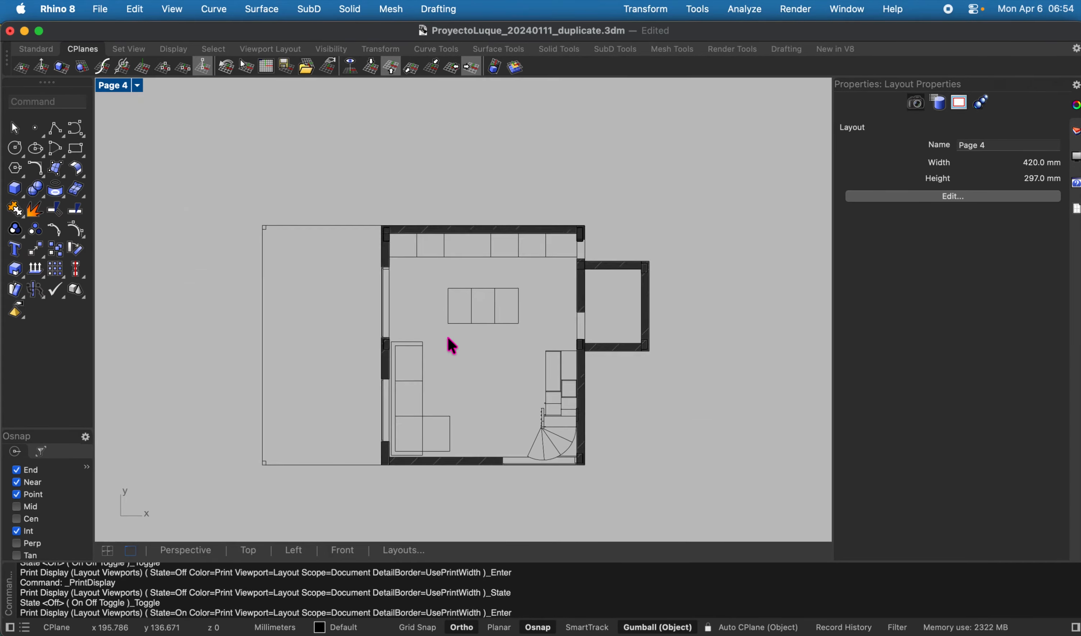
pyautogui.scroll(-2, 452, 345)
pyautogui.scroll(-3, 450, 344)
pyautogui.scroll(6, 540, 290)
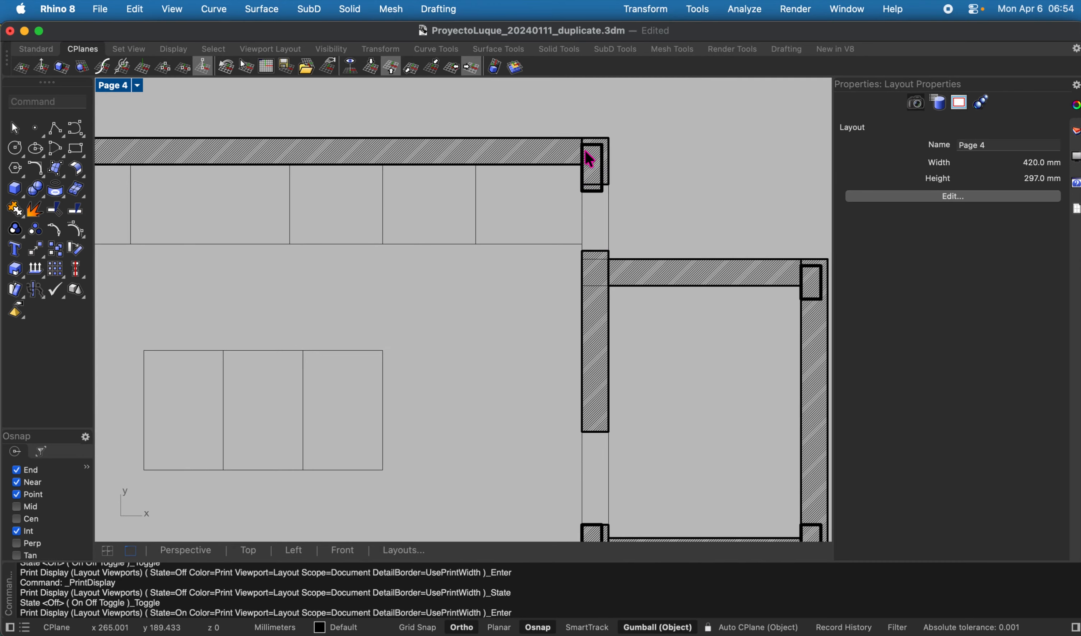
pyautogui.scroll(-4, 606, 165)
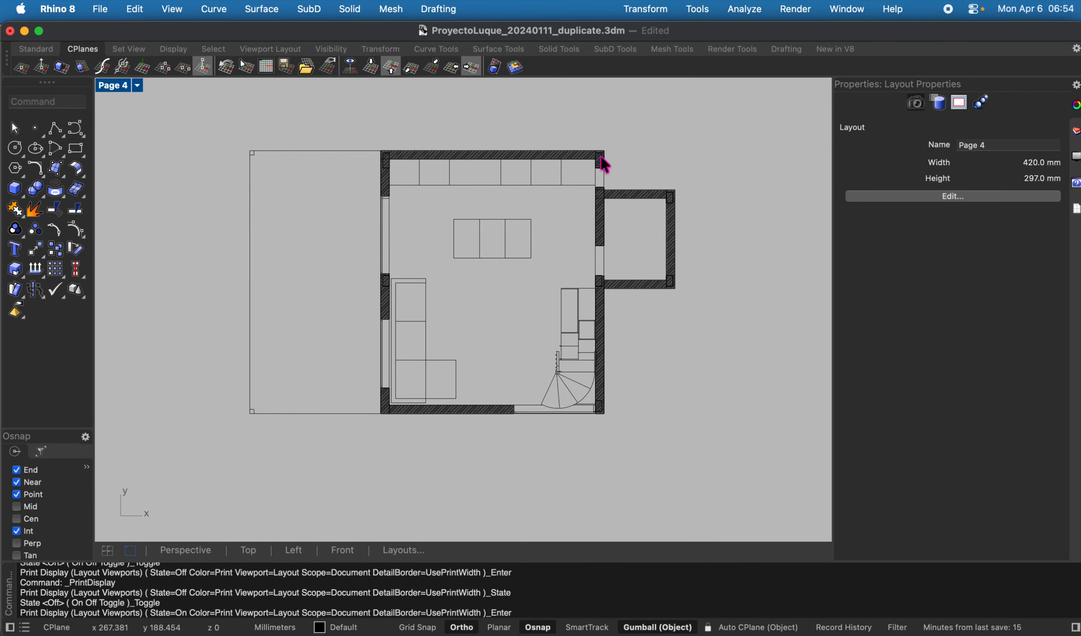
pyautogui.scroll(2, 608, 333)
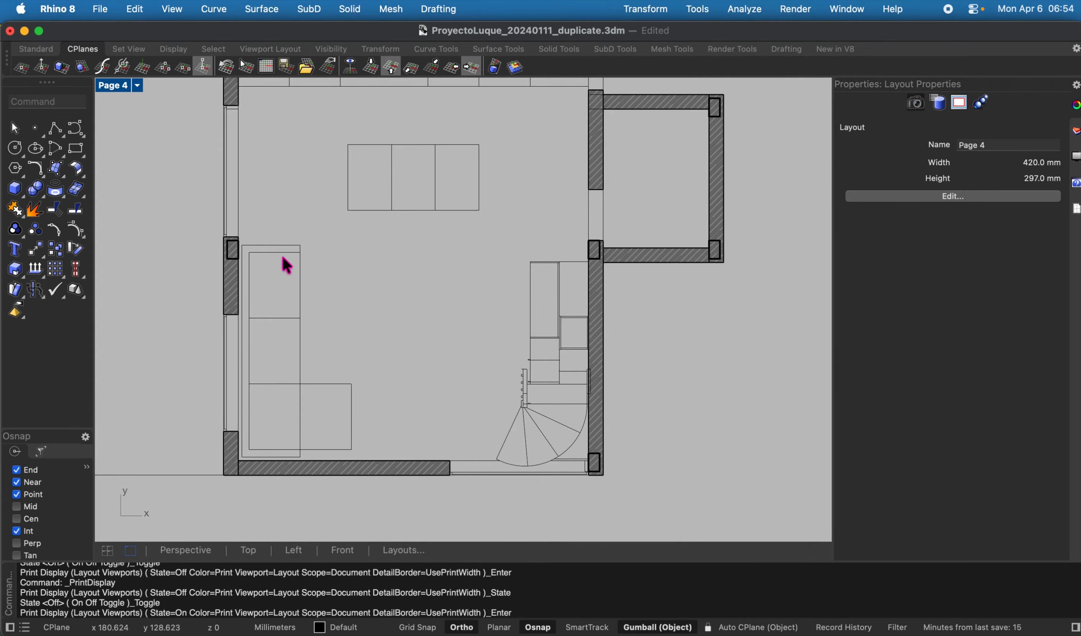
pyautogui.hscroll(-3, 338, 284)
pyautogui.scroll(4, 288, 282)
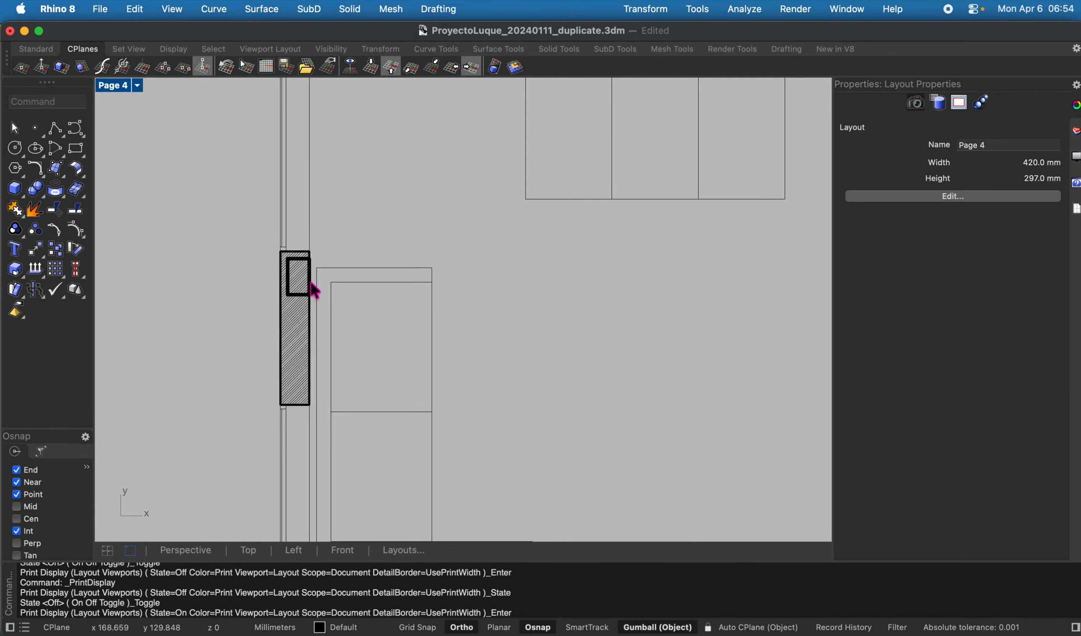
pyautogui.scroll(-5, 313, 288)
pyautogui.scroll(3, 312, 244)
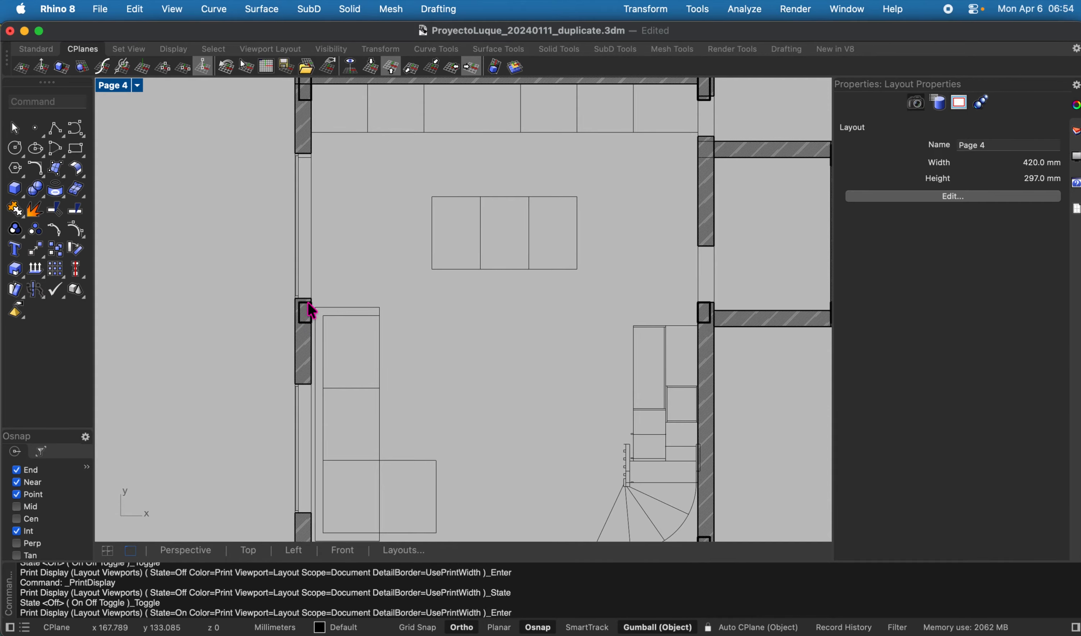
pyautogui.scroll(-4, 321, 338)
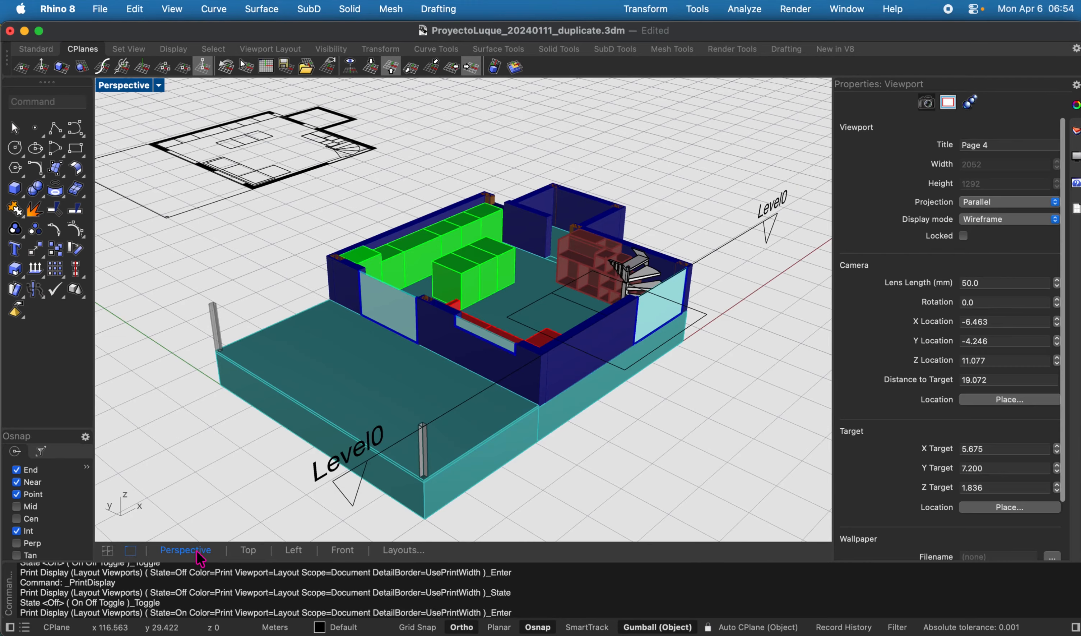
# Set the section style of the first CPLAN_MATERIAL_HORMIGON layer under Structure to the Solid hatch pattern
pyautogui.click(199, 549)
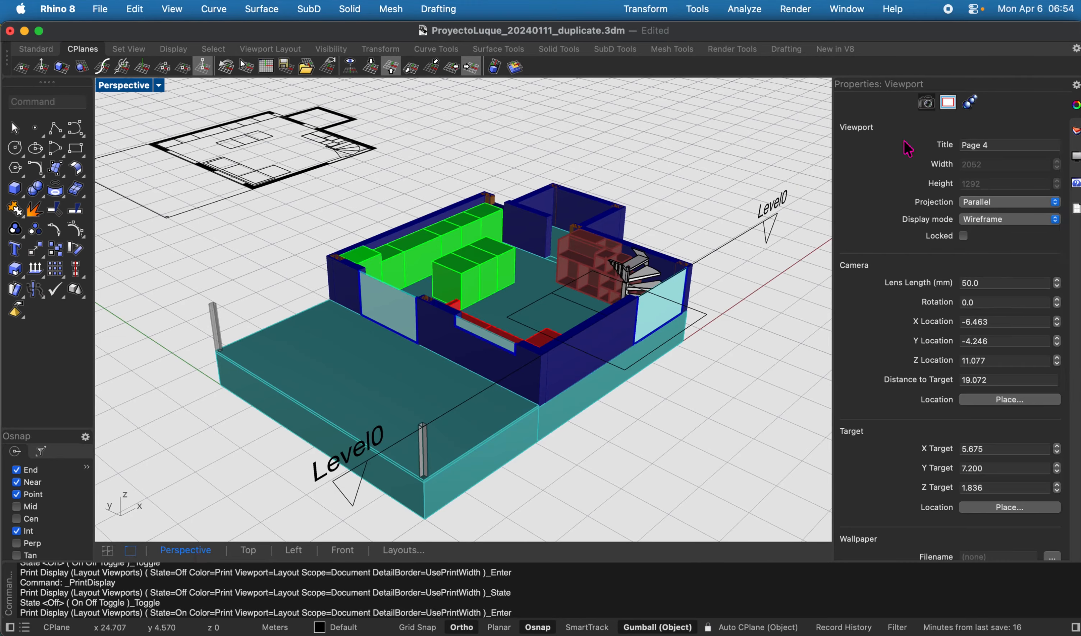
pyautogui.click(1077, 136)
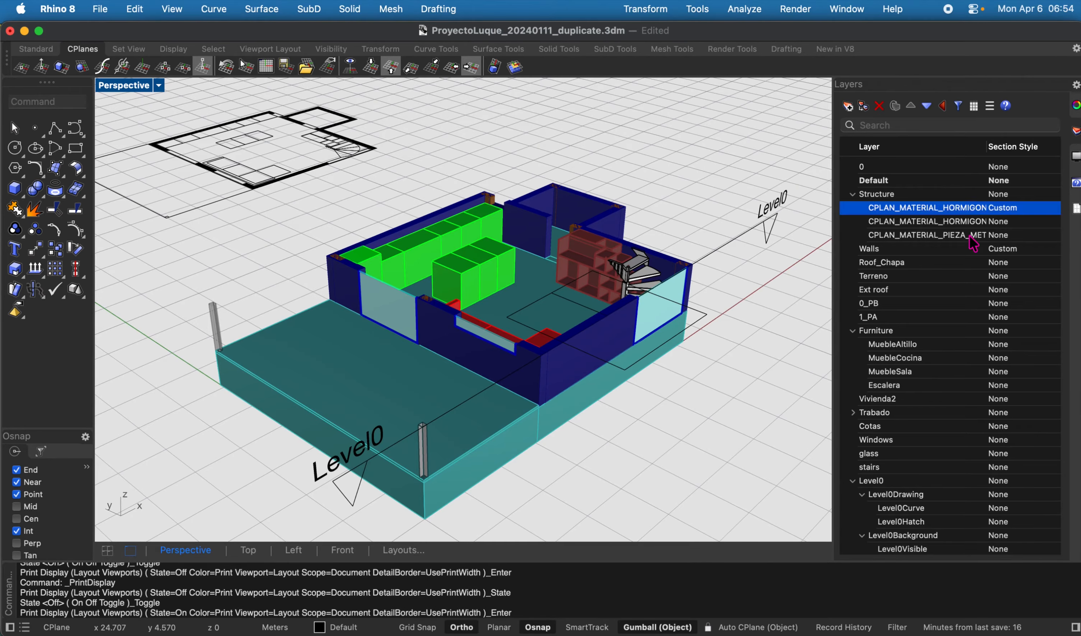
pyautogui.hscroll(2, 972, 220)
pyautogui.click(970, 207)
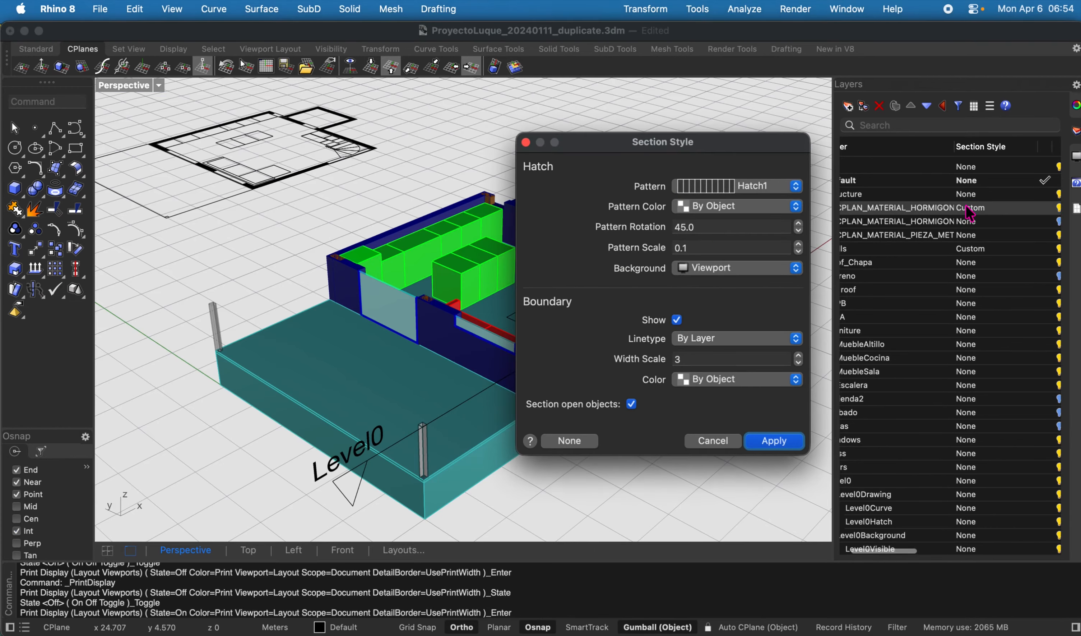
pyautogui.click(742, 186)
pyautogui.click(747, 164)
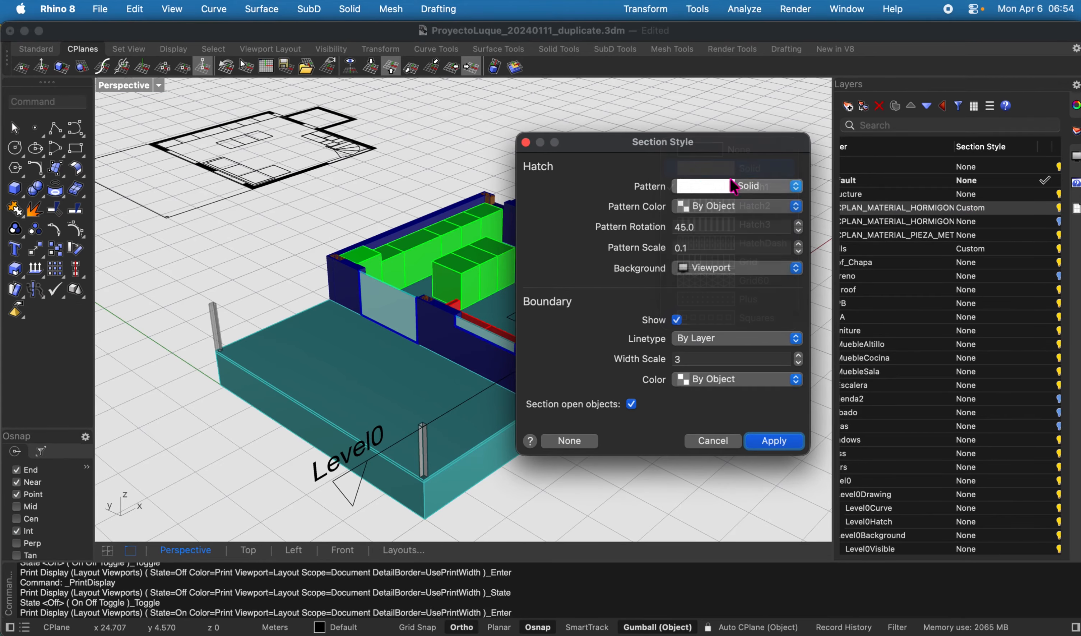
pyautogui.click(775, 441)
pyautogui.click(683, 470)
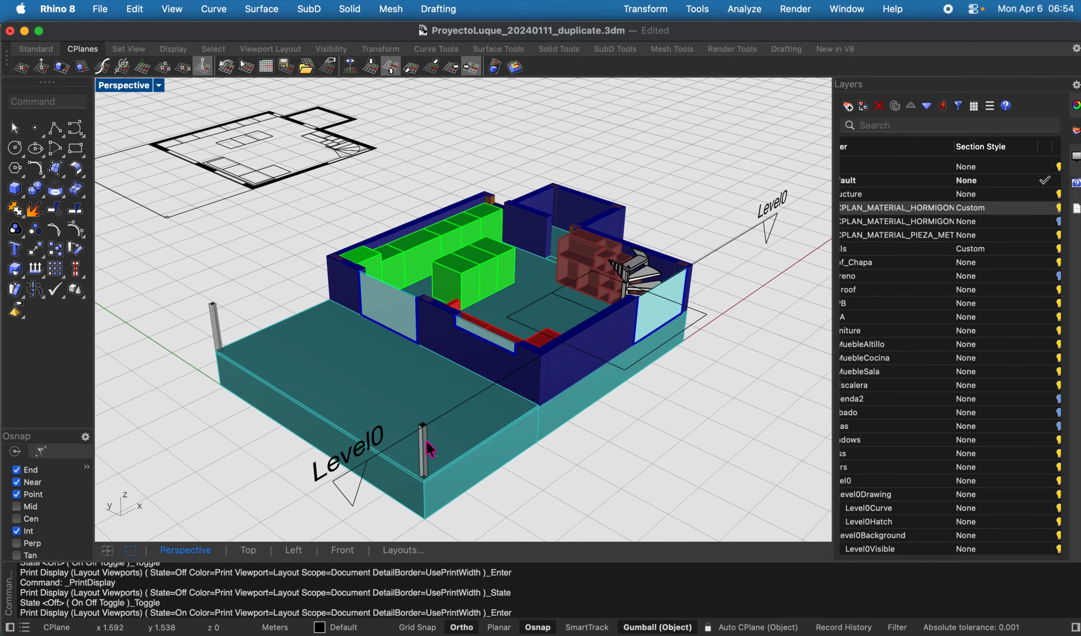
# Update the Level0 clipping plane's 2D drawing with UpdateClippingDrawings, and shift the clipping plane slightly in the Perspective view
pyautogui.click(379, 456)
pyautogui.click(1002, 211)
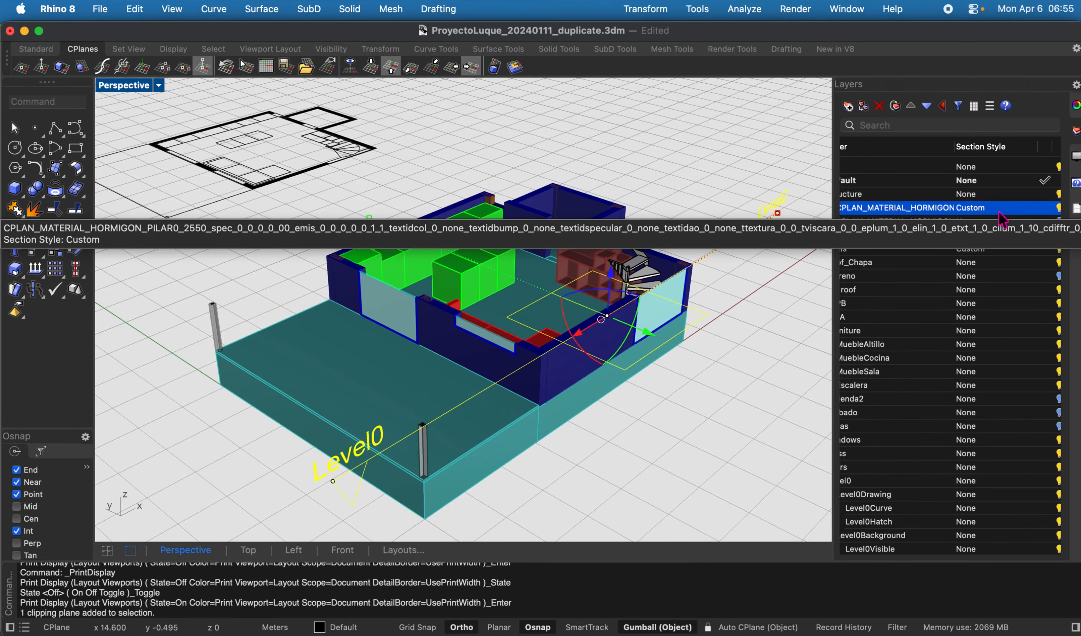
pyautogui.hscroll(5, 999, 212)
pyautogui.scroll(-1, 999, 212)
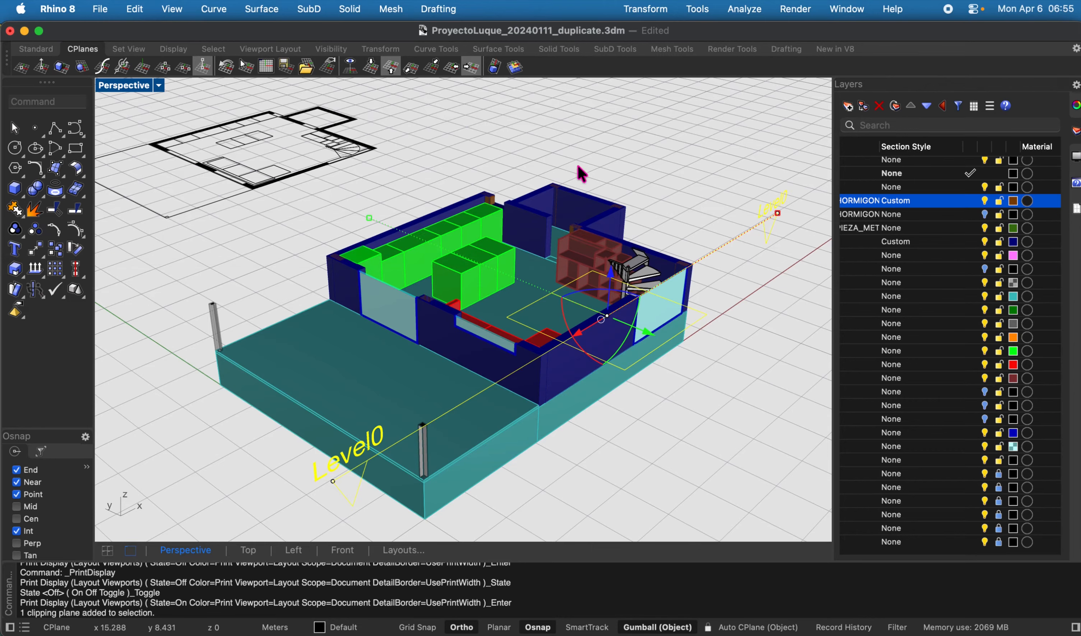
pyautogui.hscroll(-5, 881, 239)
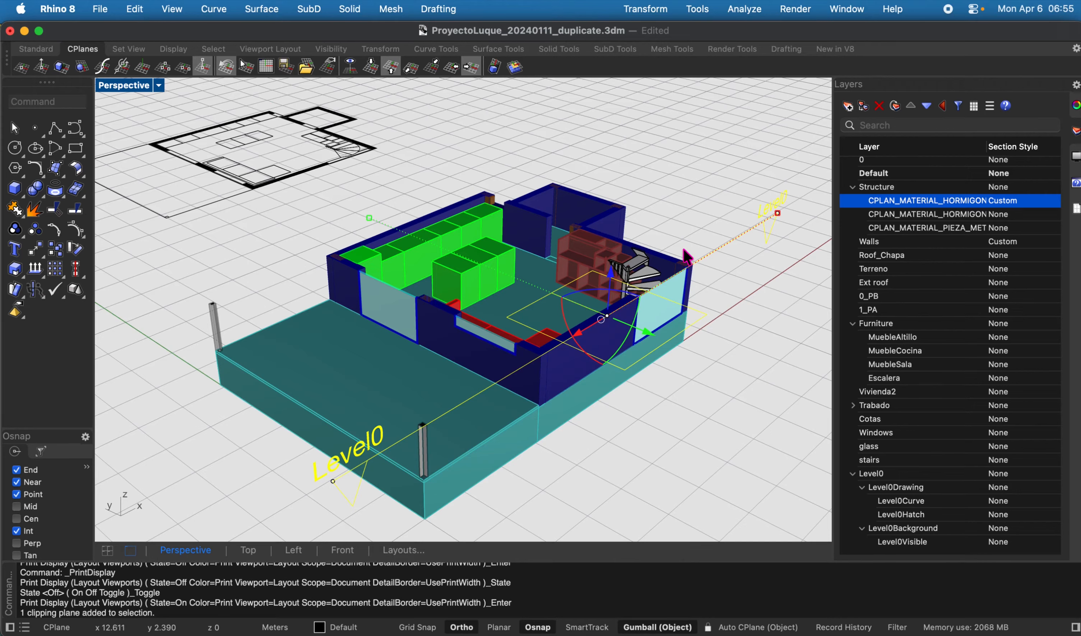
pyautogui.click(64, 104)
pyautogui.write('update')
pyautogui.press('Return')
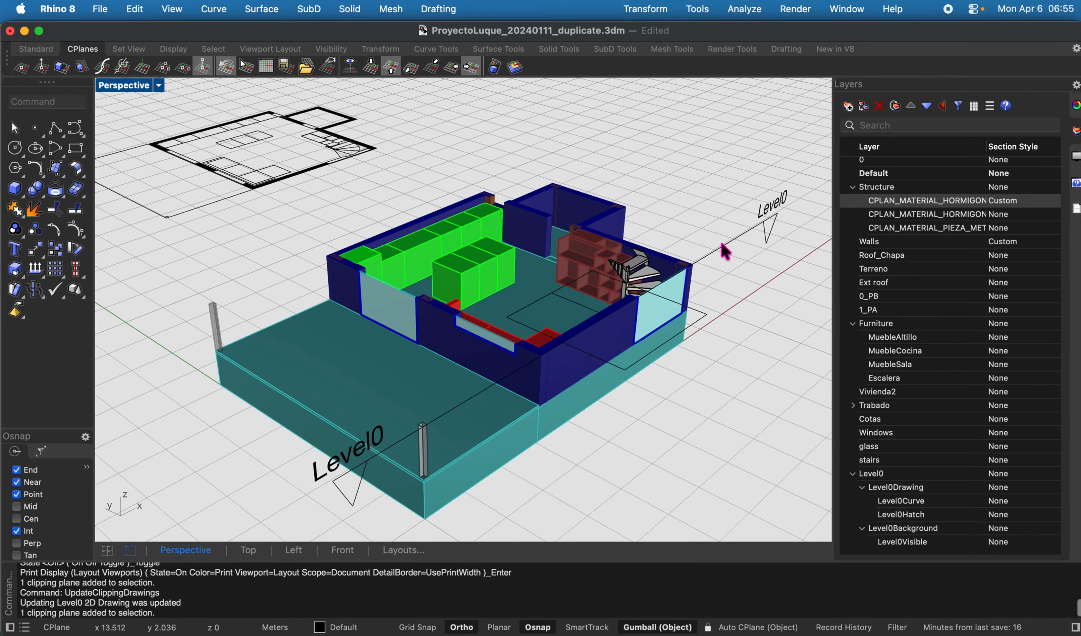
pyautogui.moveTo(589, 332); pyautogui.dragTo(581, 334)
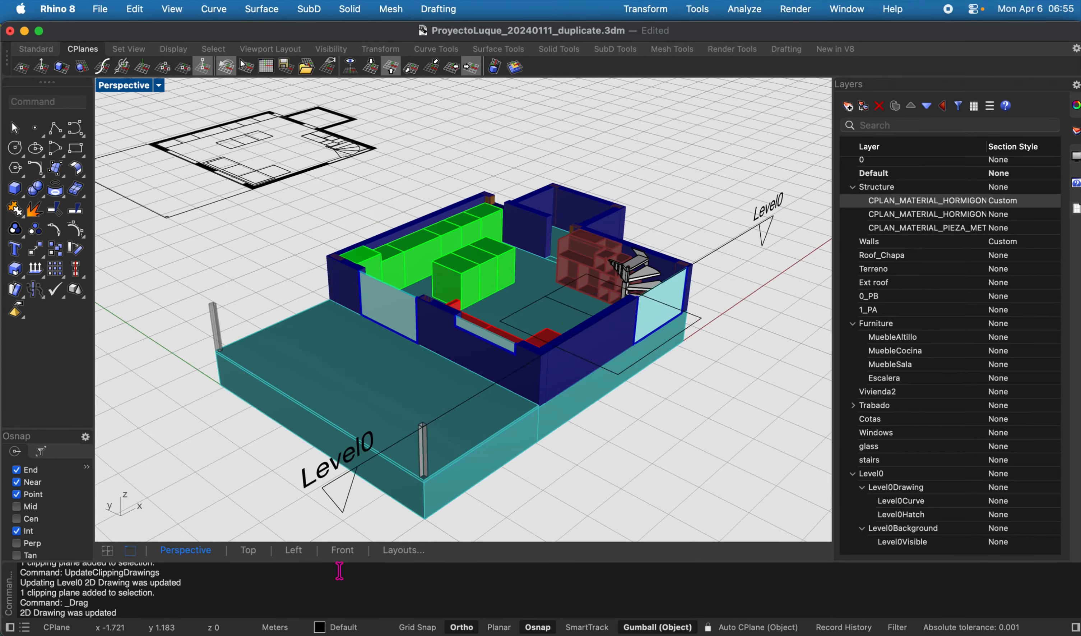
# Examine the column fills and wall hatching of the Level0 drawing on Page 4 and compare them with the Perspective view
pyautogui.click(404, 550)
pyautogui.scroll(3, 393, 227)
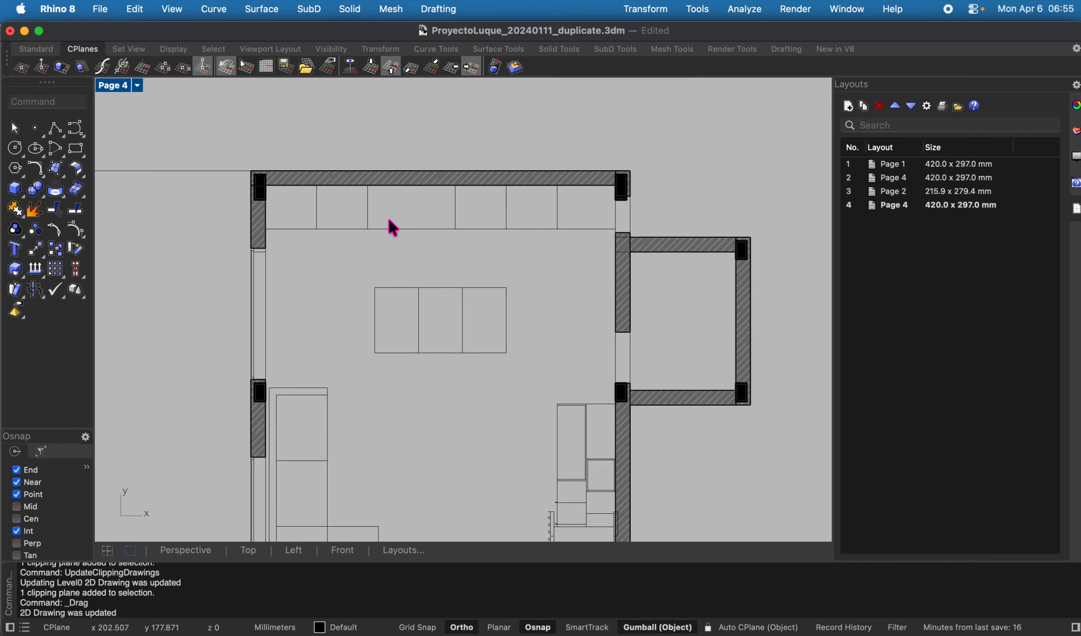
pyautogui.scroll(6, 260, 202)
pyautogui.scroll(-6, 261, 199)
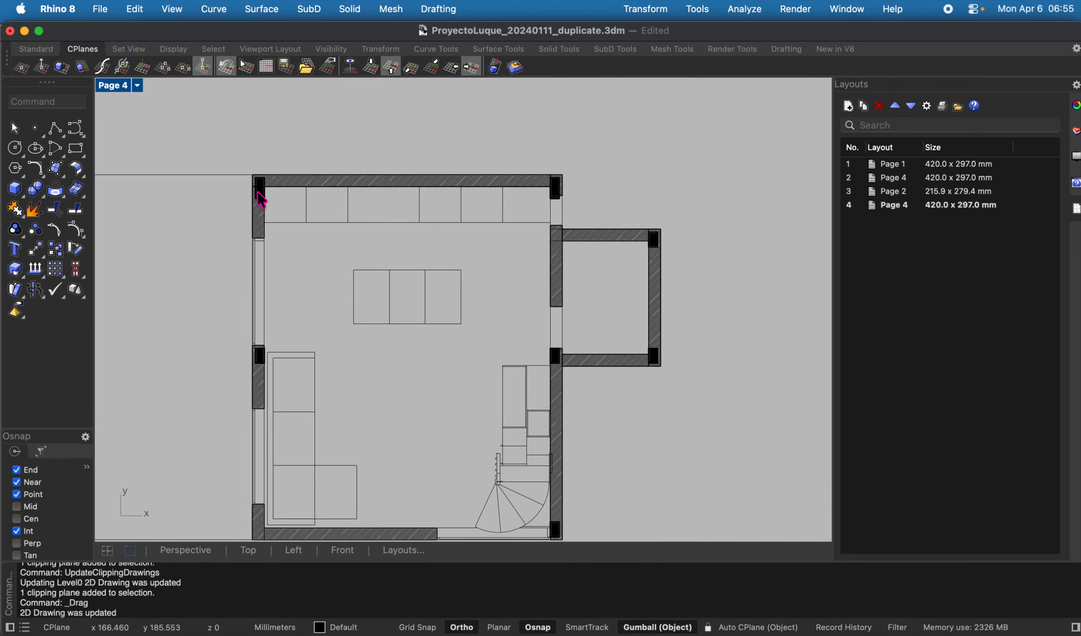
pyautogui.scroll(-2, 375, 283)
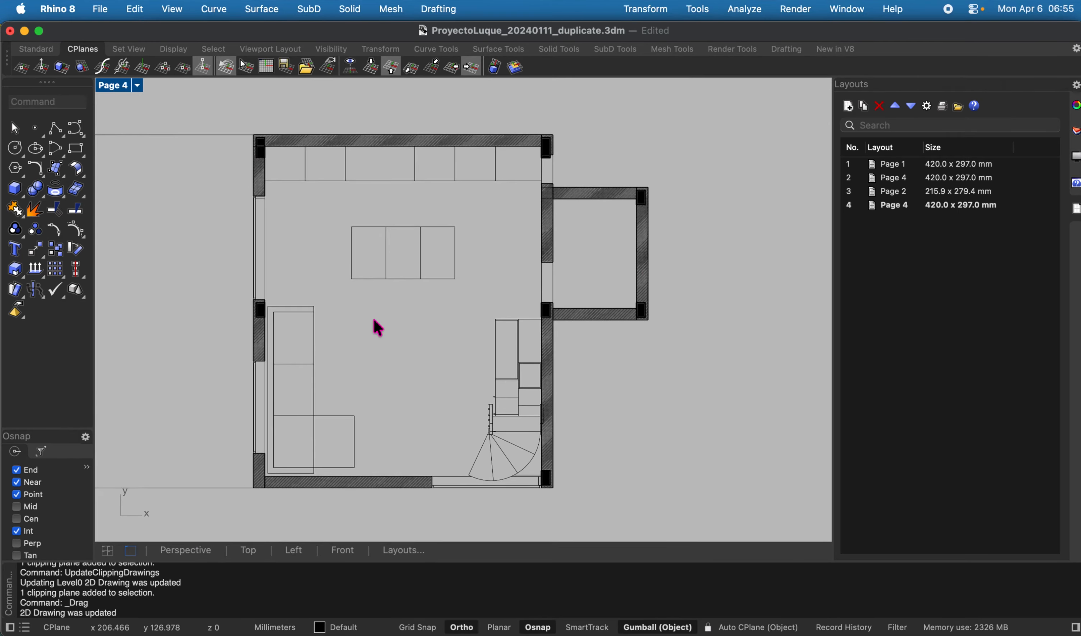
pyautogui.moveTo(391, 339); pyautogui.dragTo(529, 350, button='right')
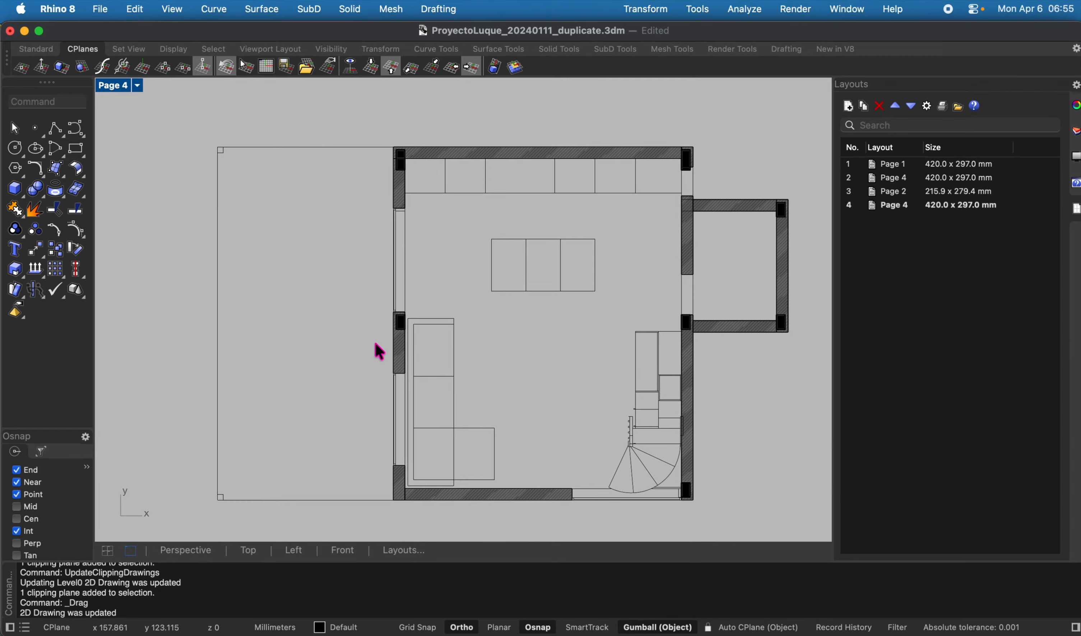
pyautogui.scroll(3, 378, 347)
pyautogui.scroll(-5, 383, 332)
pyautogui.scroll(6, 383, 332)
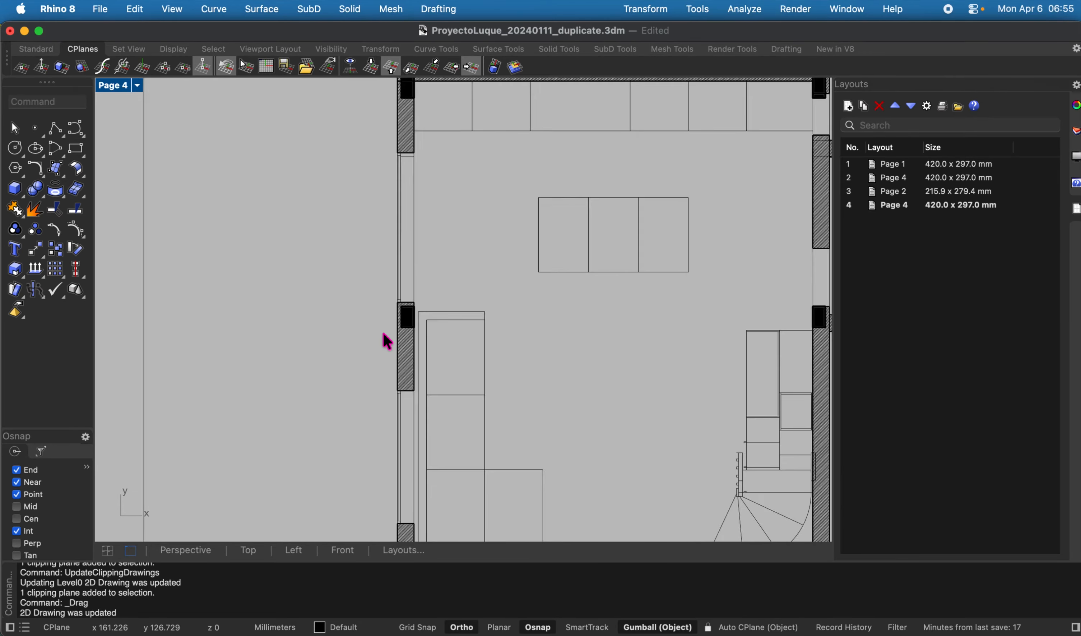
pyautogui.scroll(-5, 383, 332)
pyautogui.scroll(5, 403, 295)
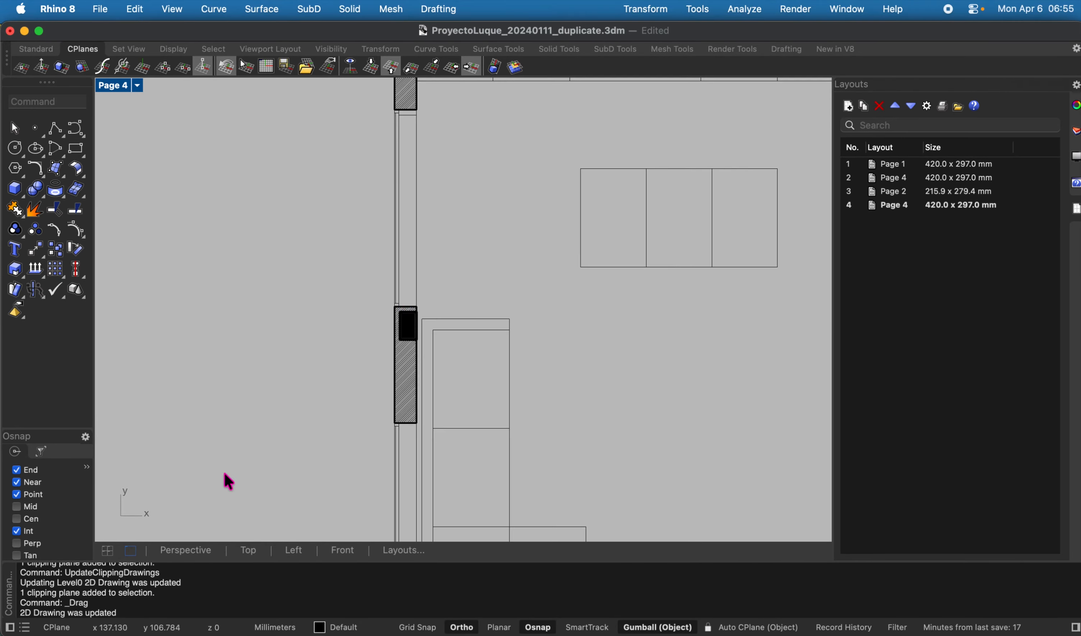
pyautogui.click(189, 551)
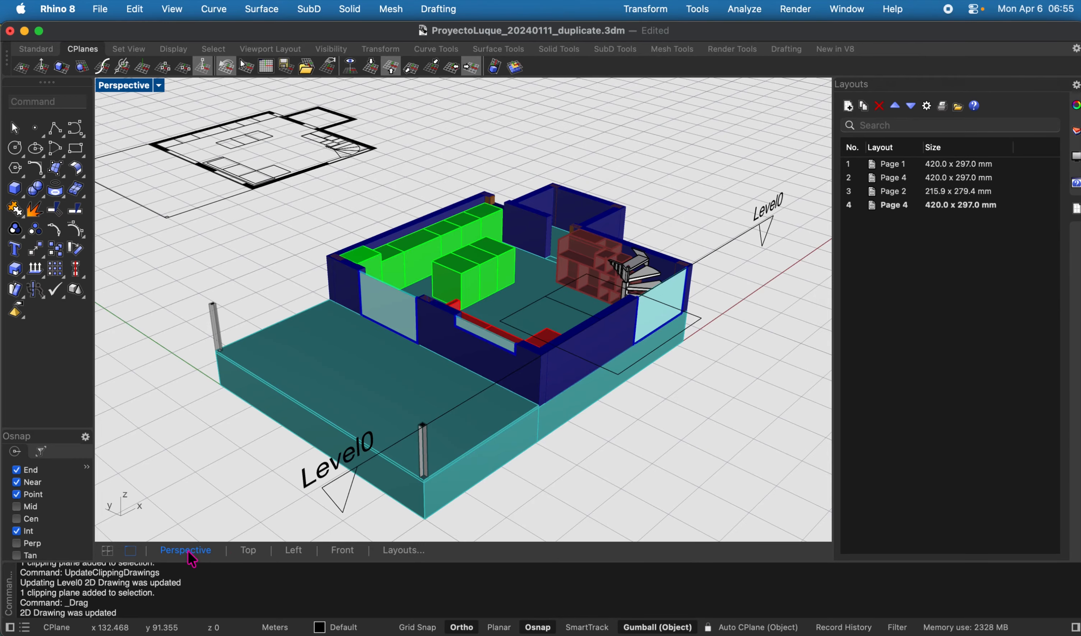
pyautogui.scroll(8, 282, 173)
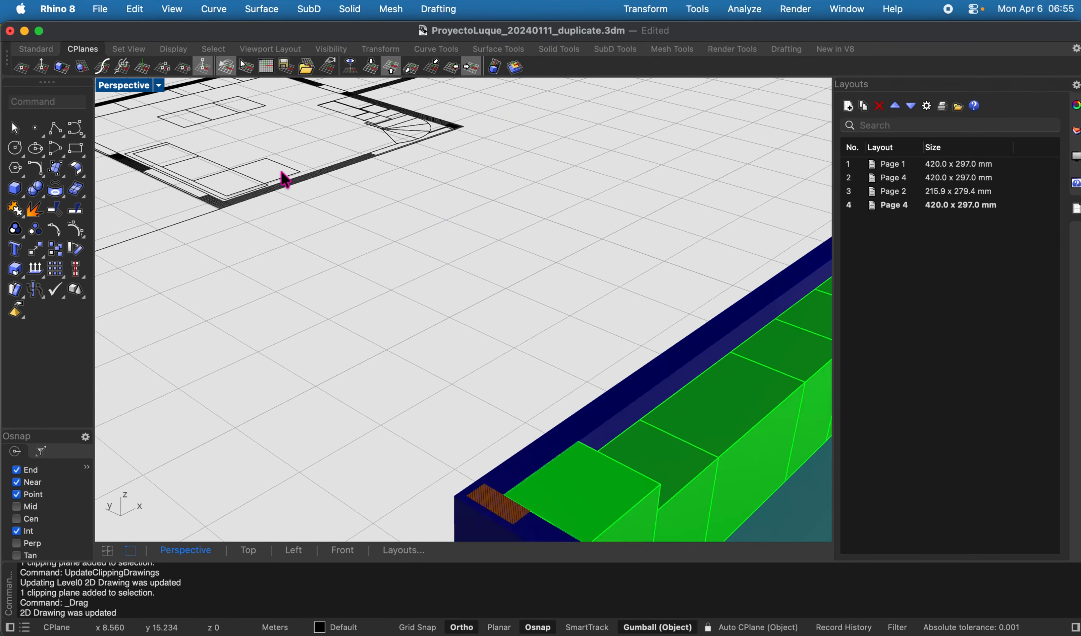
pyautogui.scroll(2, 285, 176)
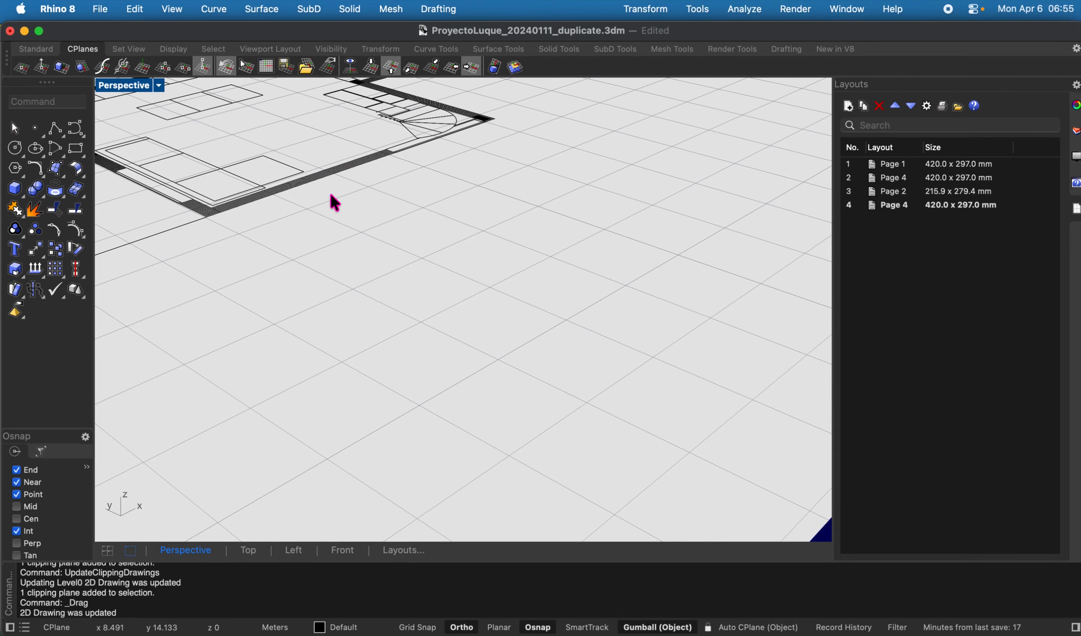
pyautogui.click(408, 555)
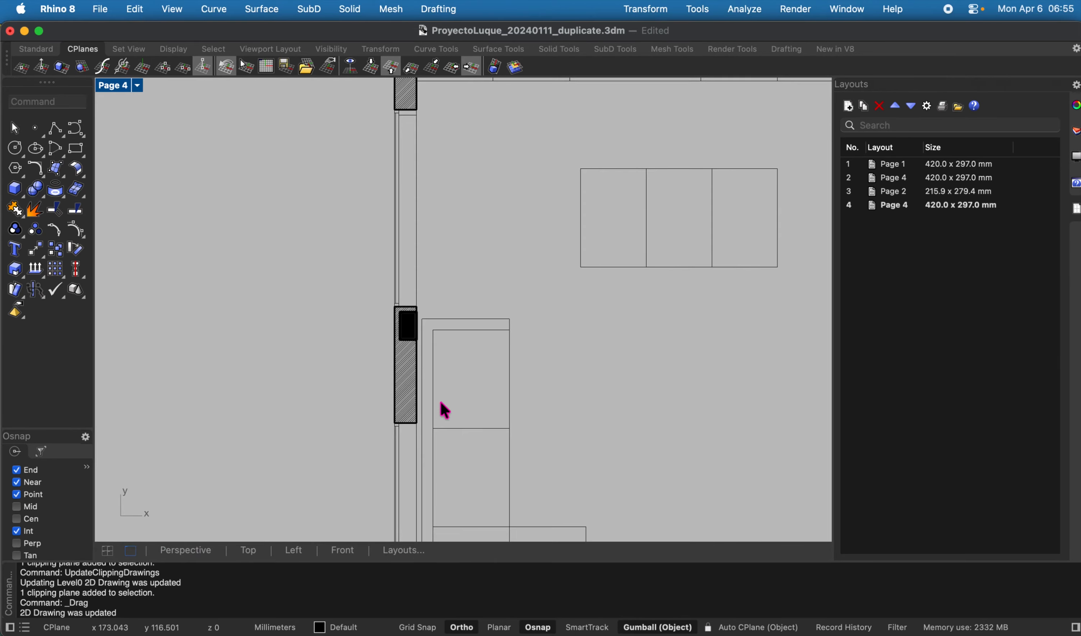
# Try the Enable hatch scaling option in the document's Hatch properties, leave it disabled, and close the properties
pyautogui.click(200, 554)
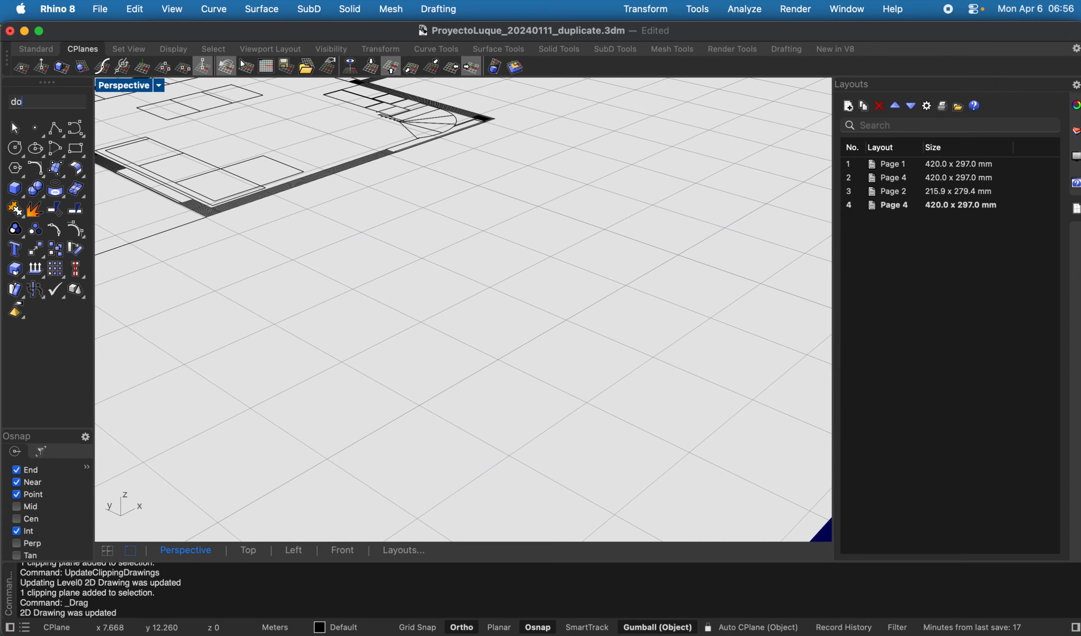
pyautogui.write('docue')
pyautogui.press('BackSpace')
pyautogui.write('mentProperties')
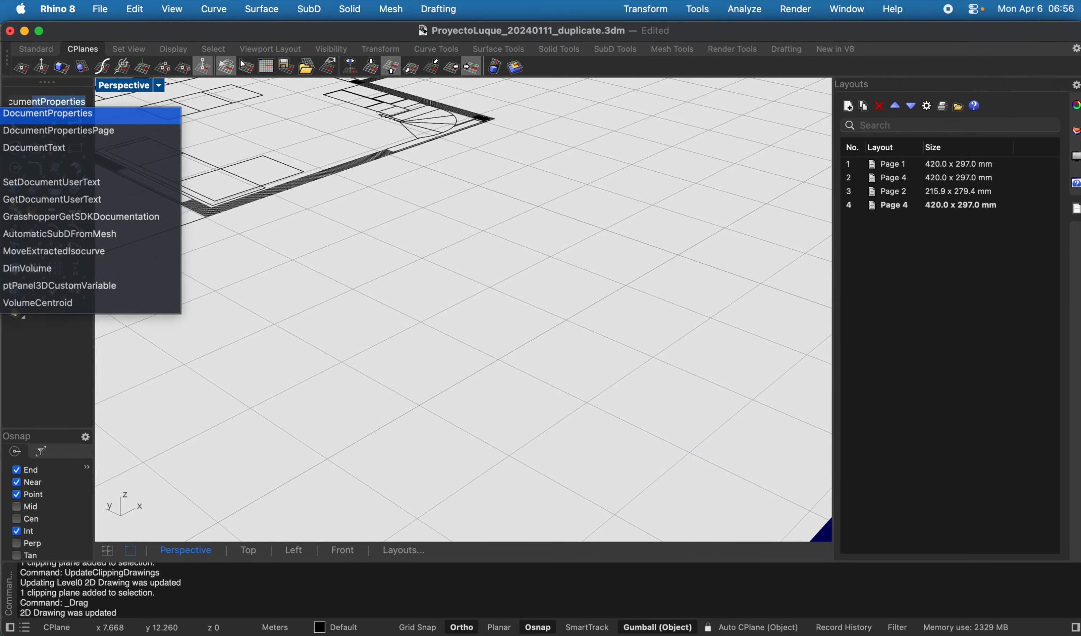
pyautogui.press('Return')
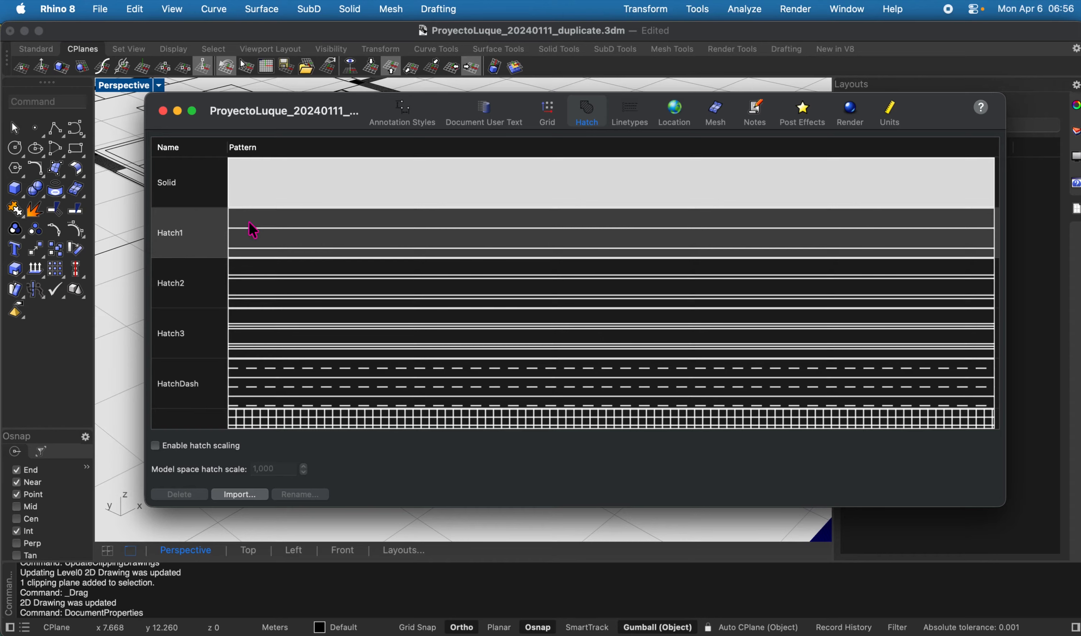
pyautogui.click(192, 446)
pyautogui.click(192, 449)
pyautogui.click(192, 449)
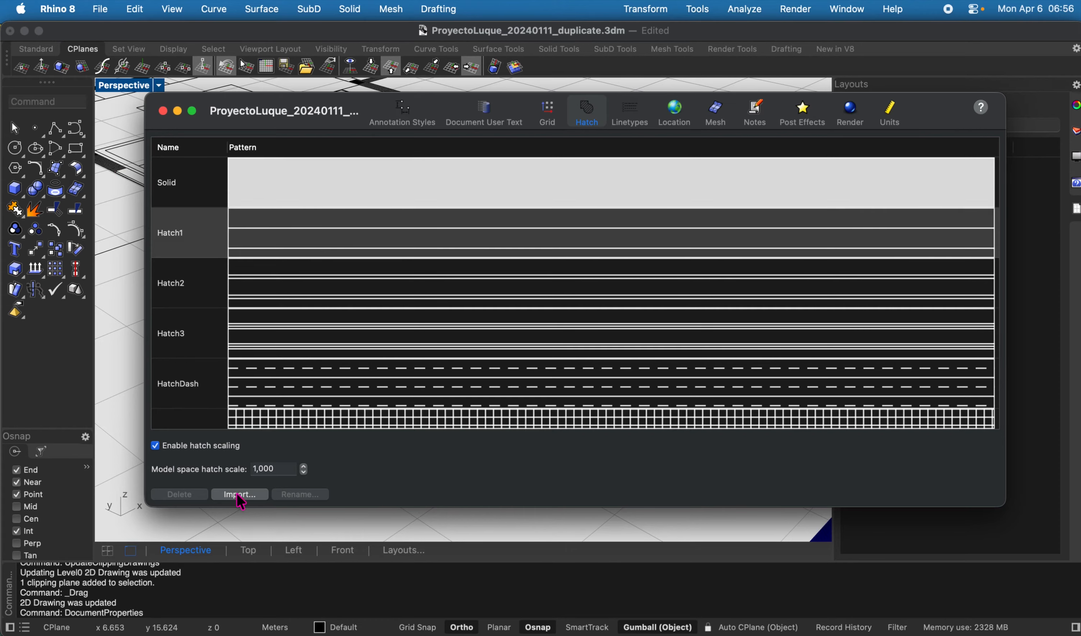
pyautogui.click(207, 445)
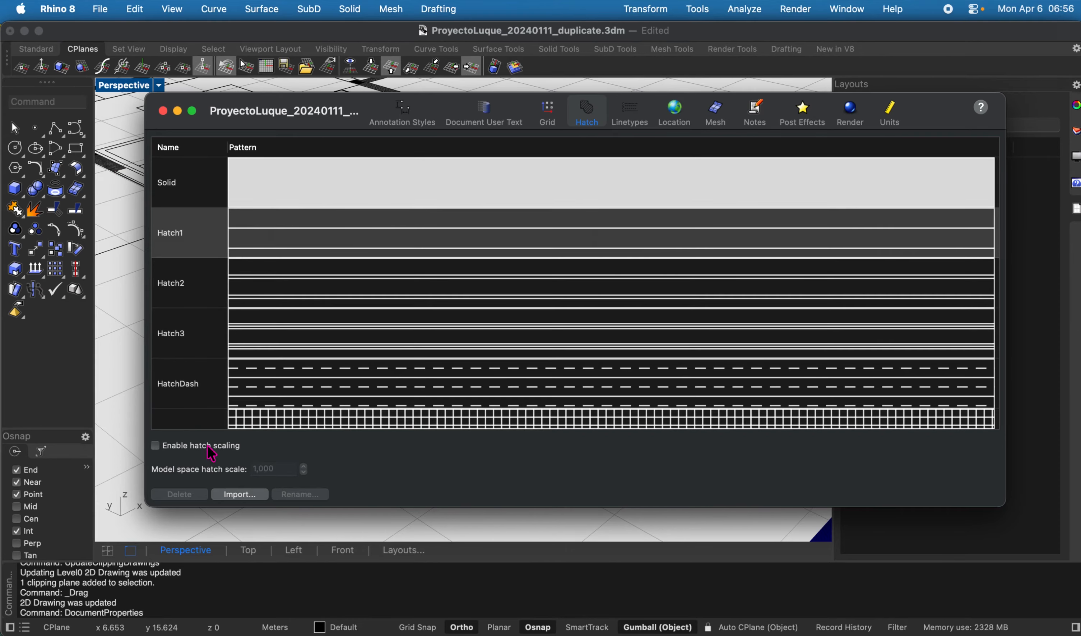
pyautogui.click(163, 112)
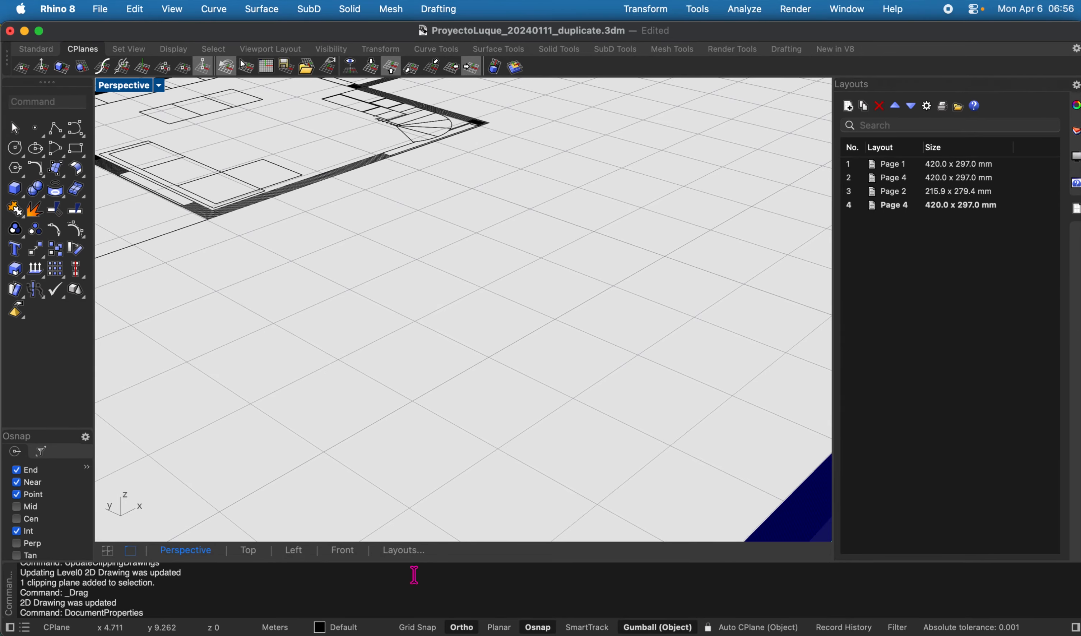
# Locate the Level0 layer and its settings in the layer list, with both the plan drawing and house model in view
pyautogui.click(400, 551)
pyautogui.click(192, 549)
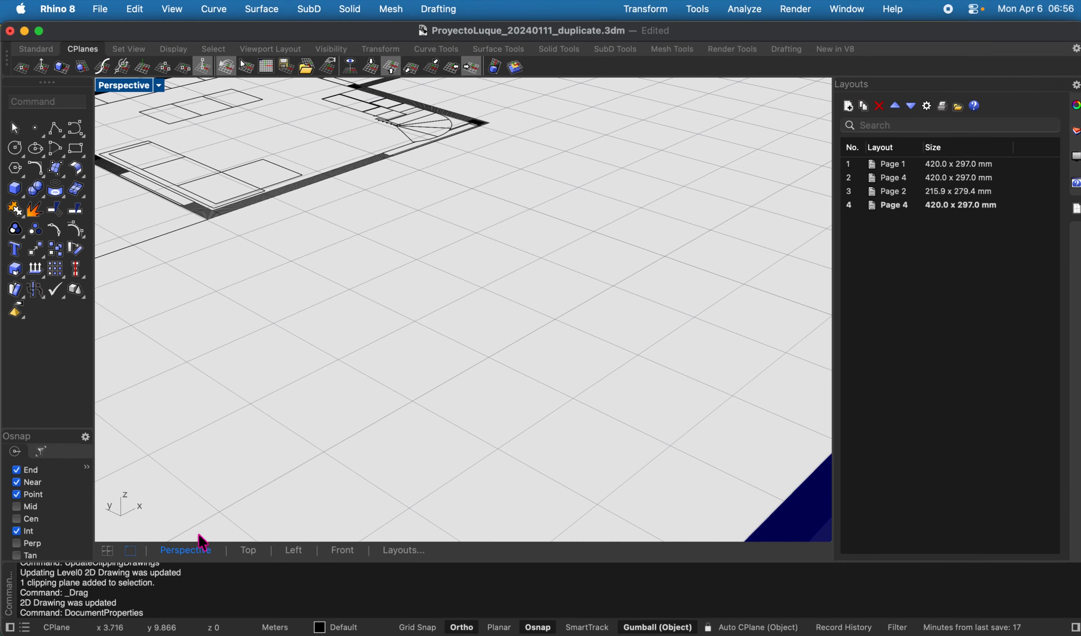
pyautogui.click(1077, 132)
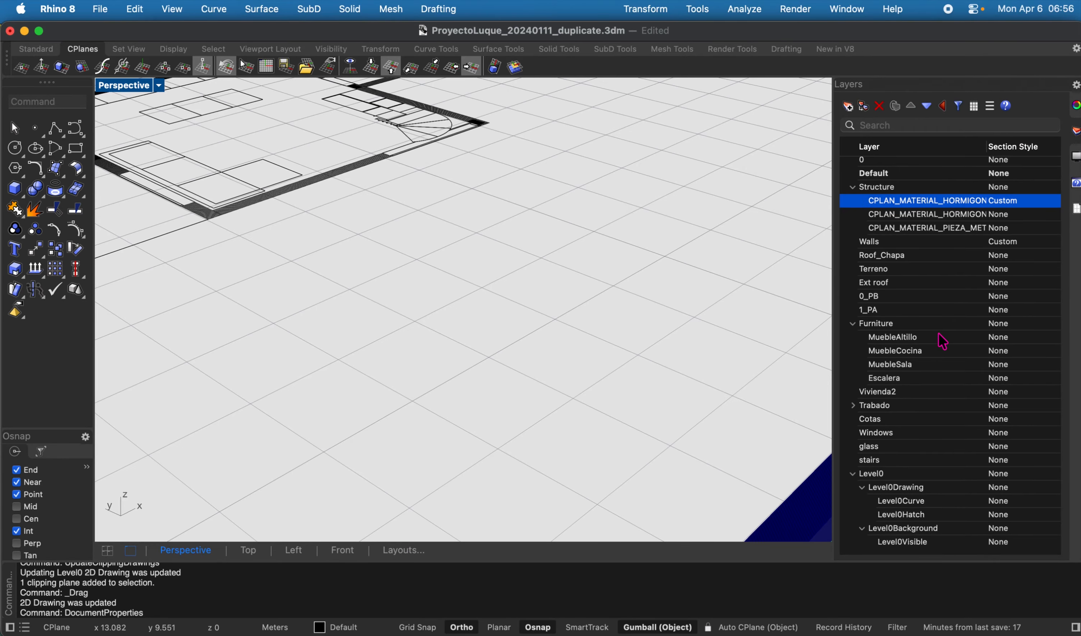
pyautogui.click(873, 474)
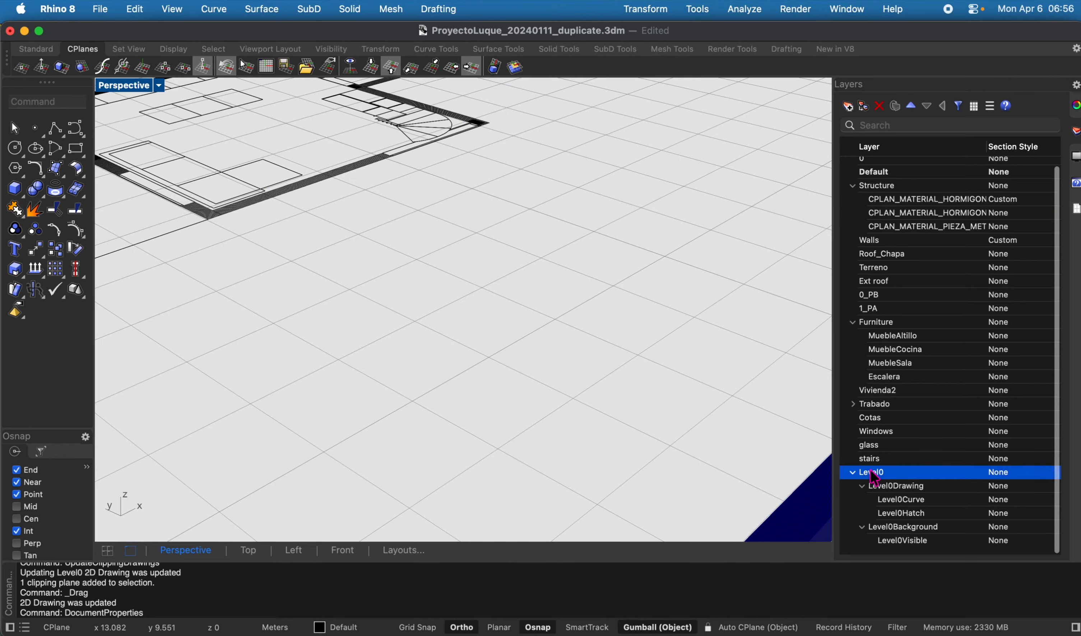
pyautogui.hscroll(5, 938, 493)
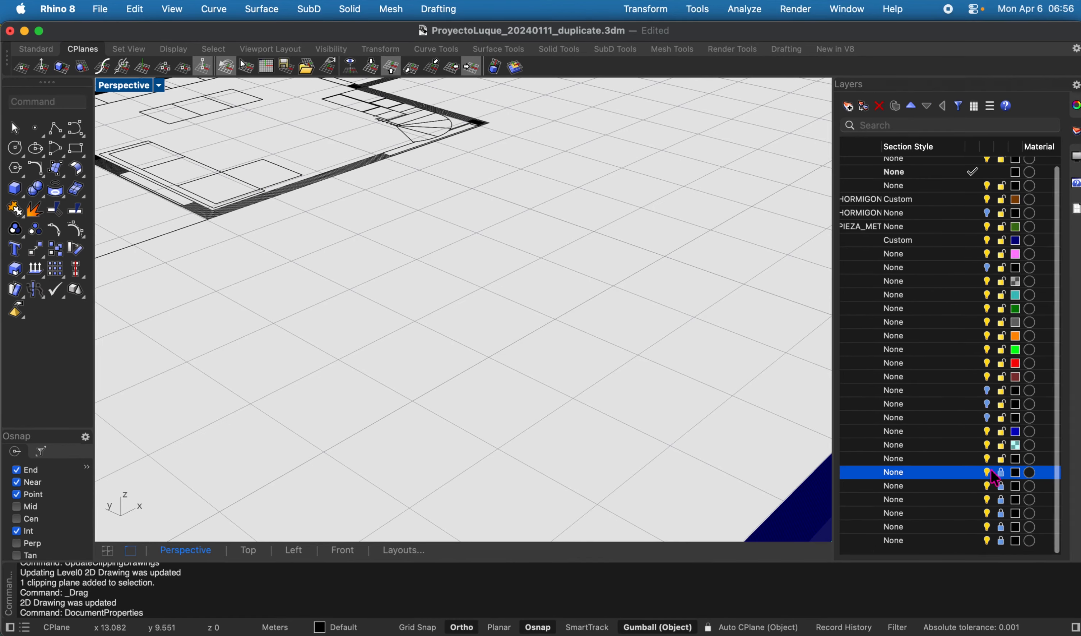
pyautogui.scroll(-10, 563, 406)
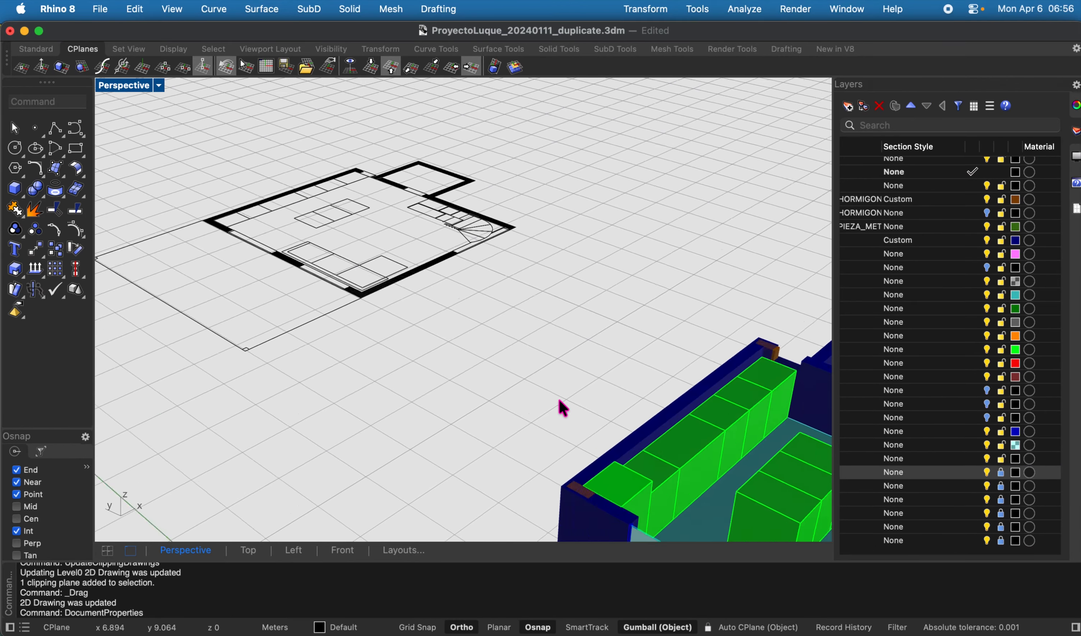
pyautogui.scroll(-3, 563, 408)
pyautogui.click(961, 473)
pyautogui.hscroll(-5, 902, 463)
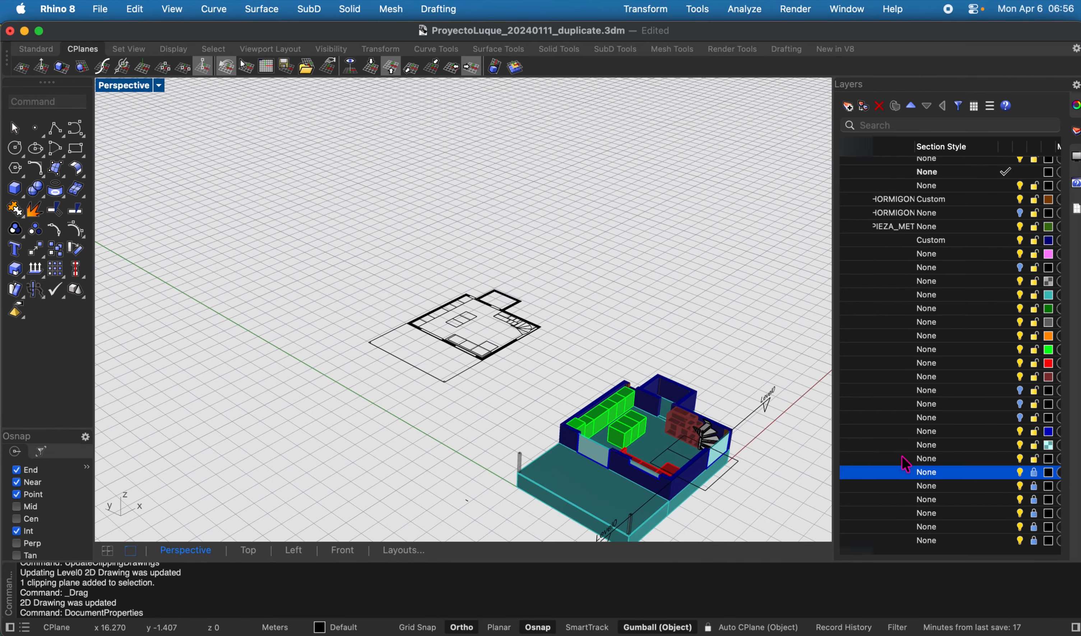
pyautogui.hscroll(5, 926, 472)
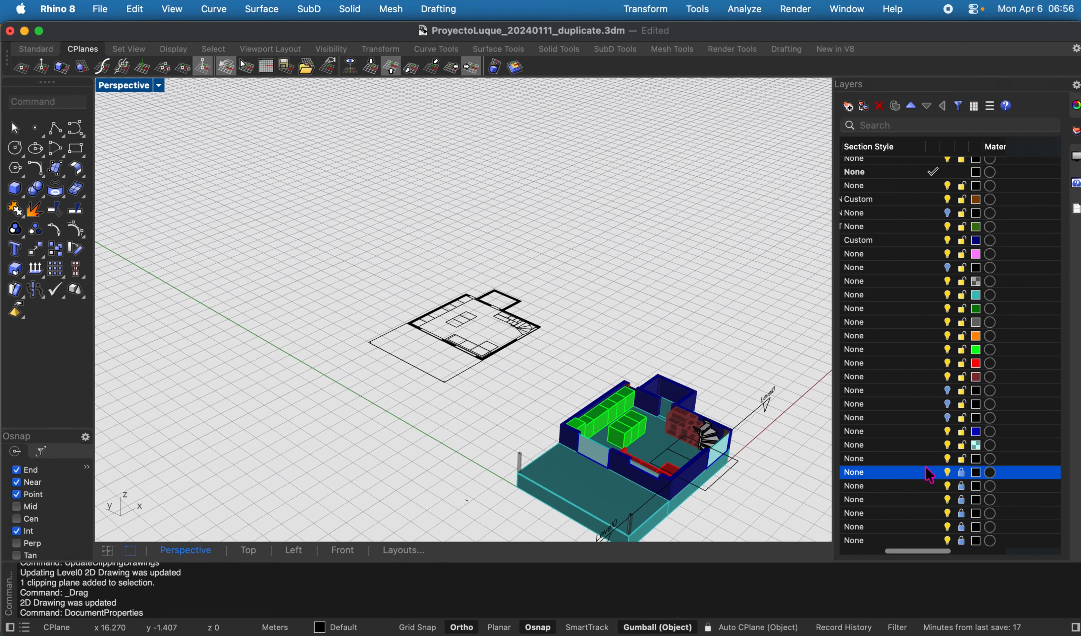
# Hide and show the Level0 layer again to check which drawing it controls in the Perspective view
pyautogui.click(948, 474)
pyautogui.click(948, 474)
pyautogui.hscroll(-5, 924, 481)
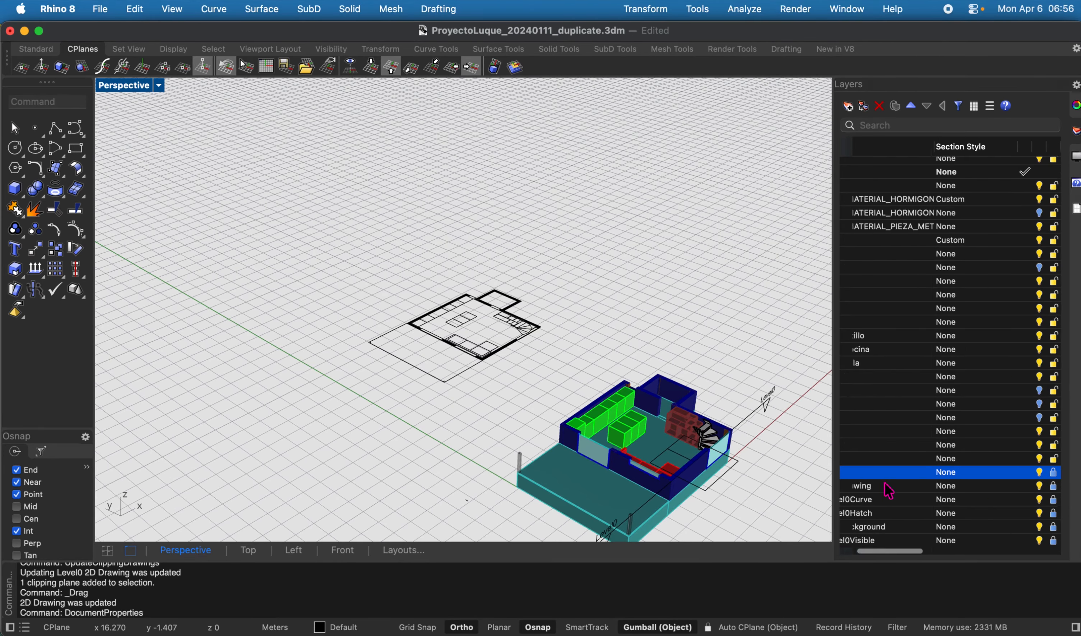
pyautogui.hscroll(6, 896, 487)
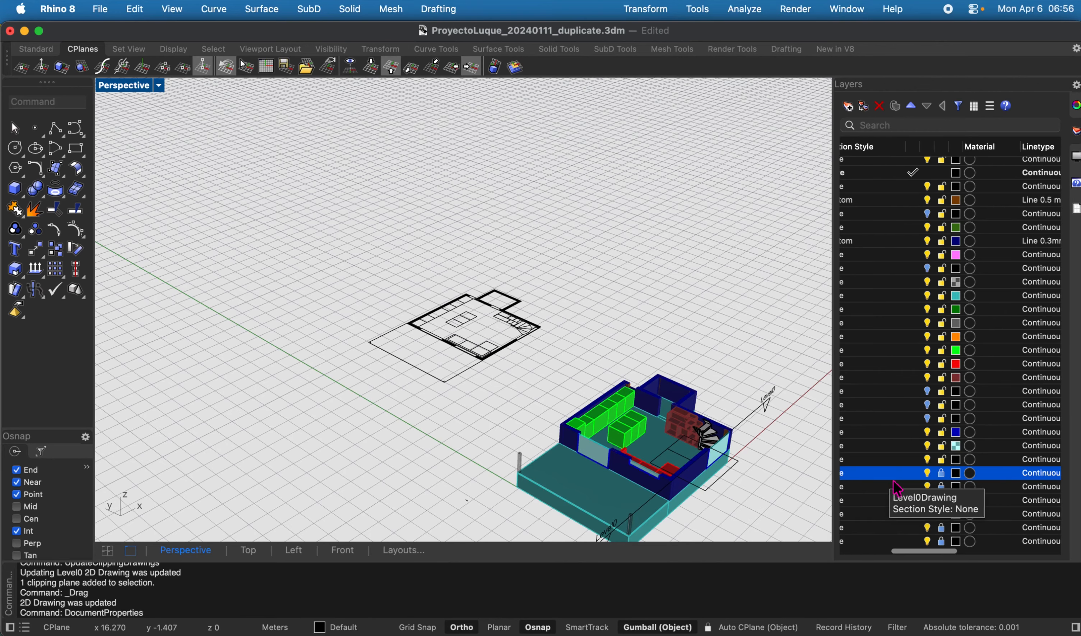
pyautogui.click(927, 473)
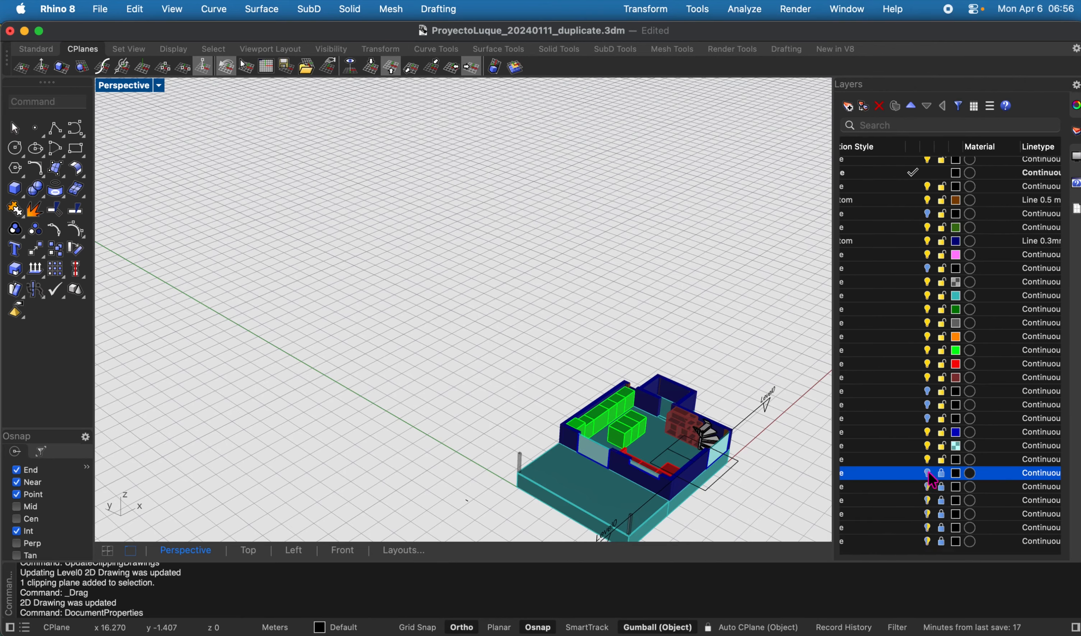
pyautogui.click(930, 475)
pyautogui.hscroll(-5, 895, 493)
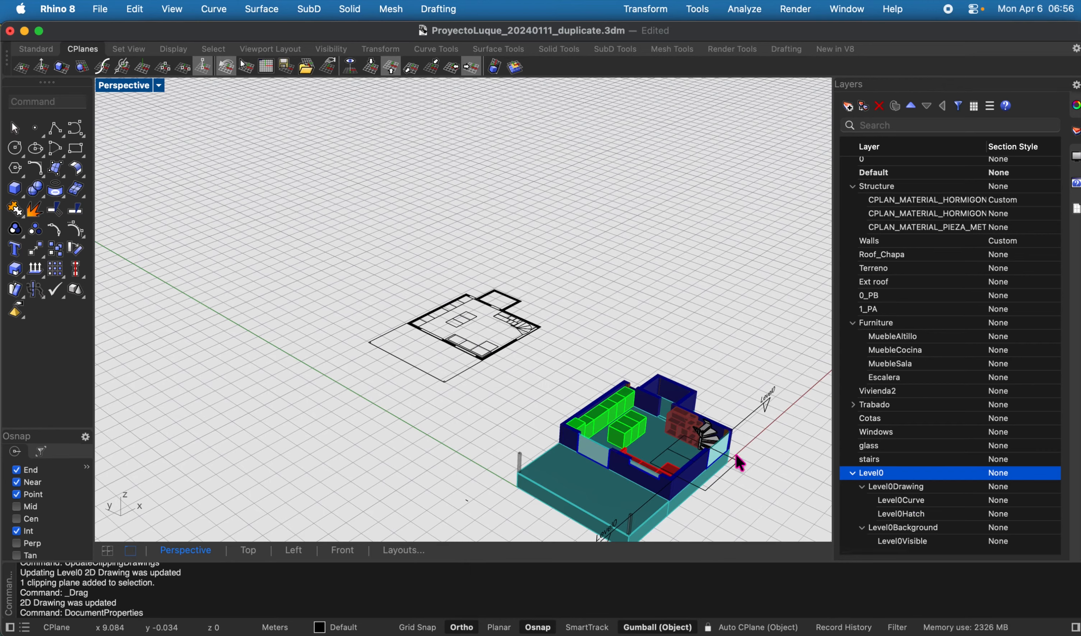
# Select the Level0 clipping plane and inspect the Drawing and Background sublayers grouped under the Level0 layer
pyautogui.click(741, 420)
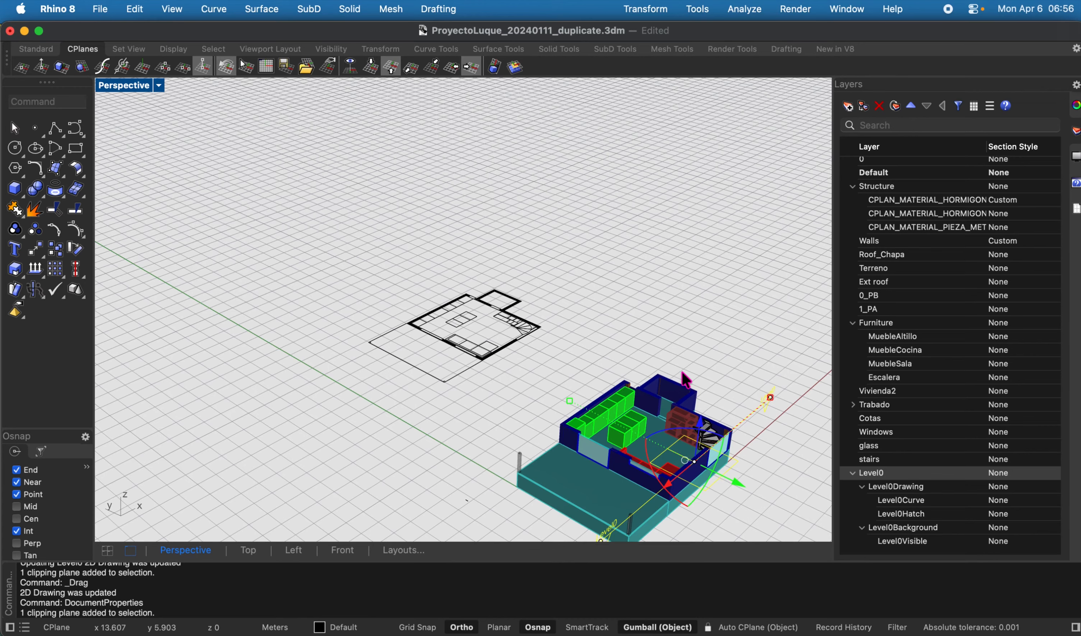
pyautogui.click(867, 474)
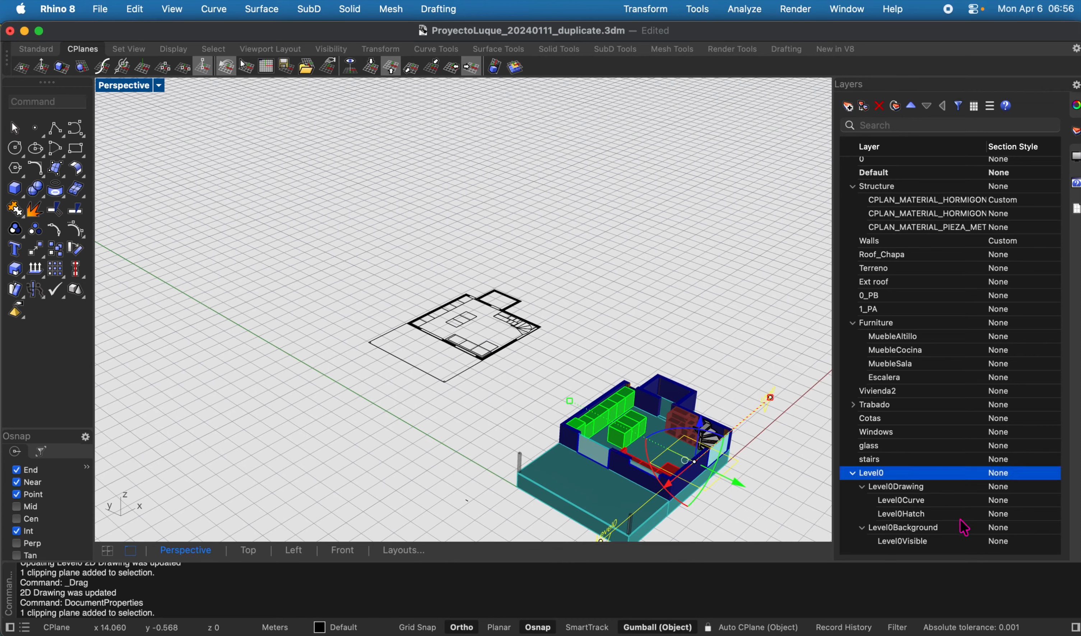
pyautogui.click(852, 473)
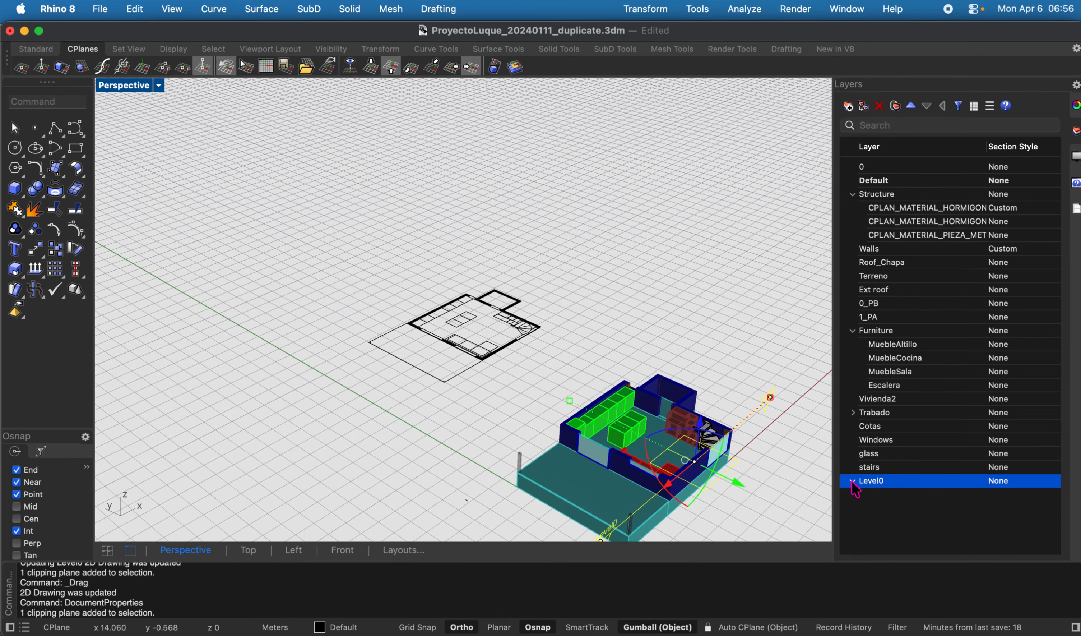
pyautogui.click(853, 481)
pyautogui.hscroll(3, 974, 507)
pyautogui.hscroll(-3, 975, 508)
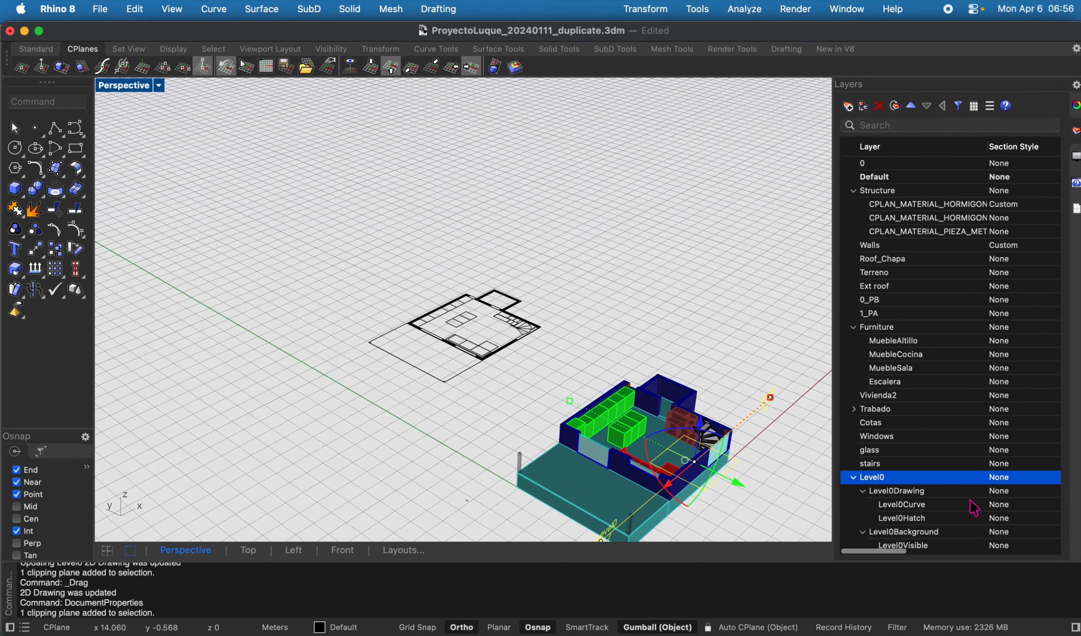
pyautogui.click(723, 339)
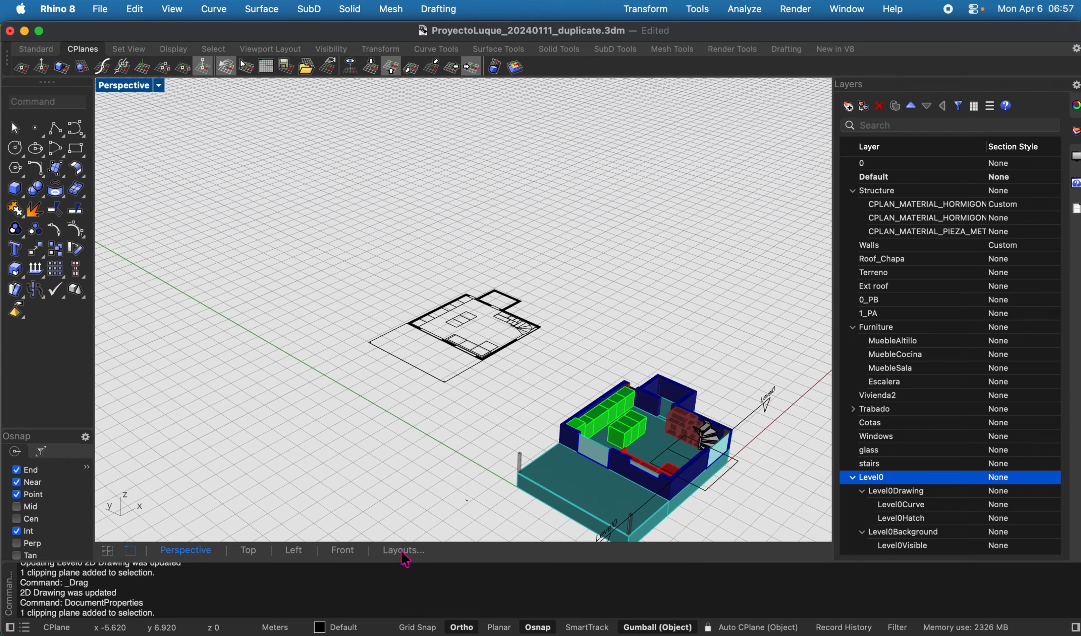
# Raise the Level0 clipping plane slightly in the Perspective view and undo the move
pyautogui.click(758, 405)
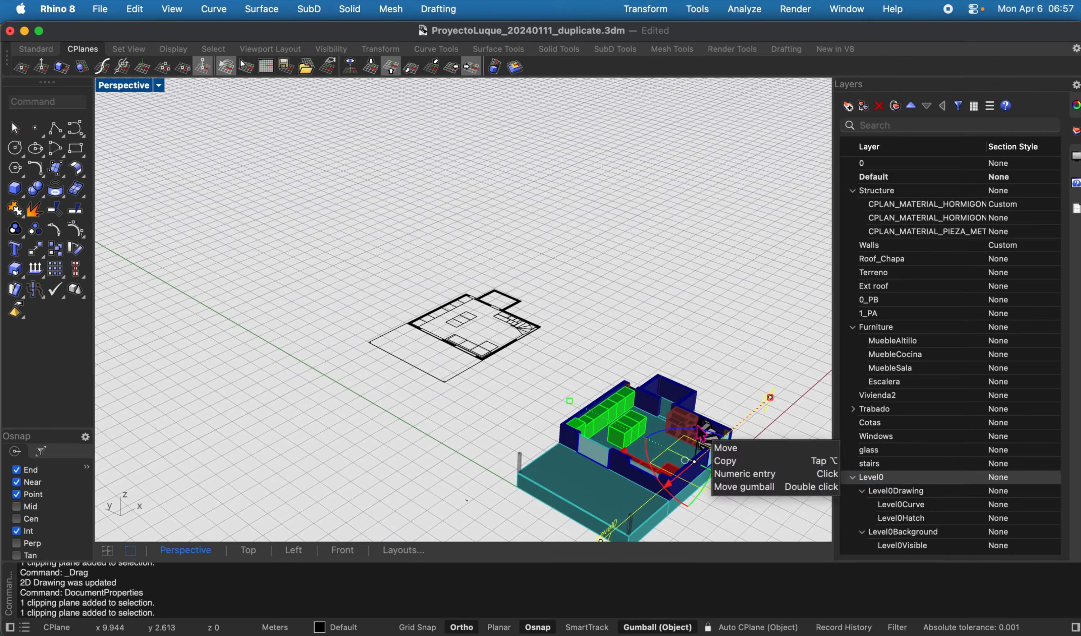
pyautogui.moveTo(700, 432); pyautogui.dragTo(698, 422)
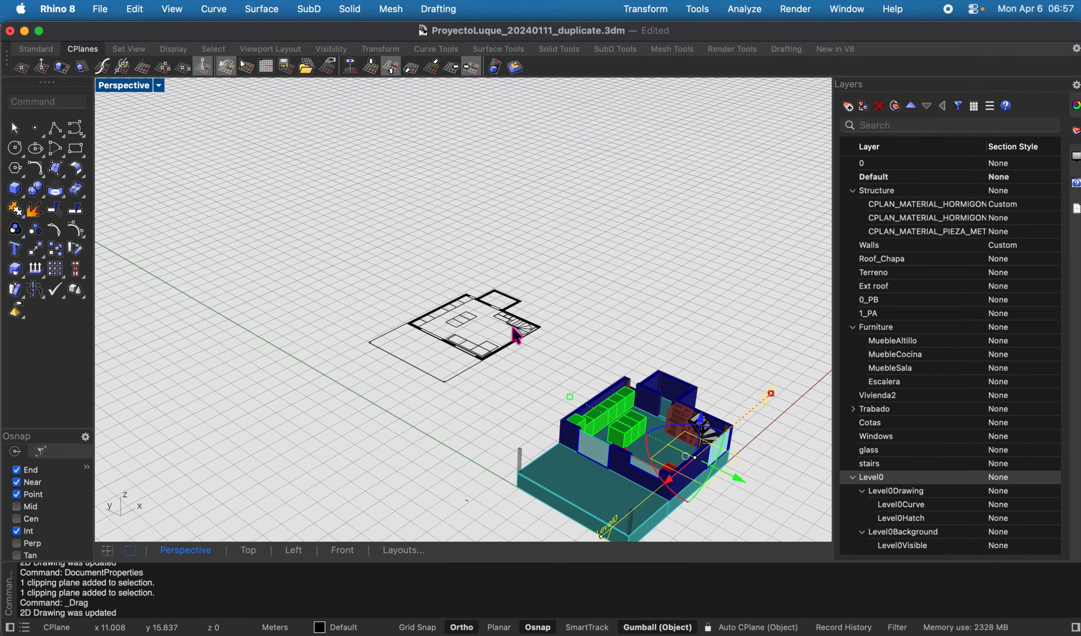
pyautogui.click(602, 328)
pyautogui.press('super+z')
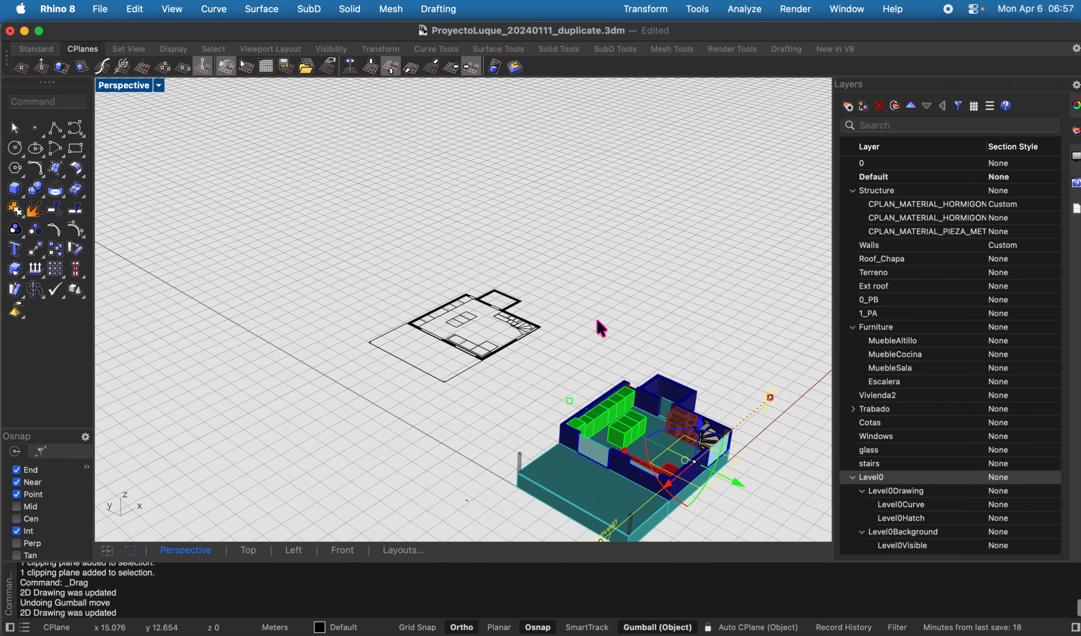
# Review the Level0 layer structure and examine the complete plan drawing on the Page 4 layout
pyautogui.click(899, 480)
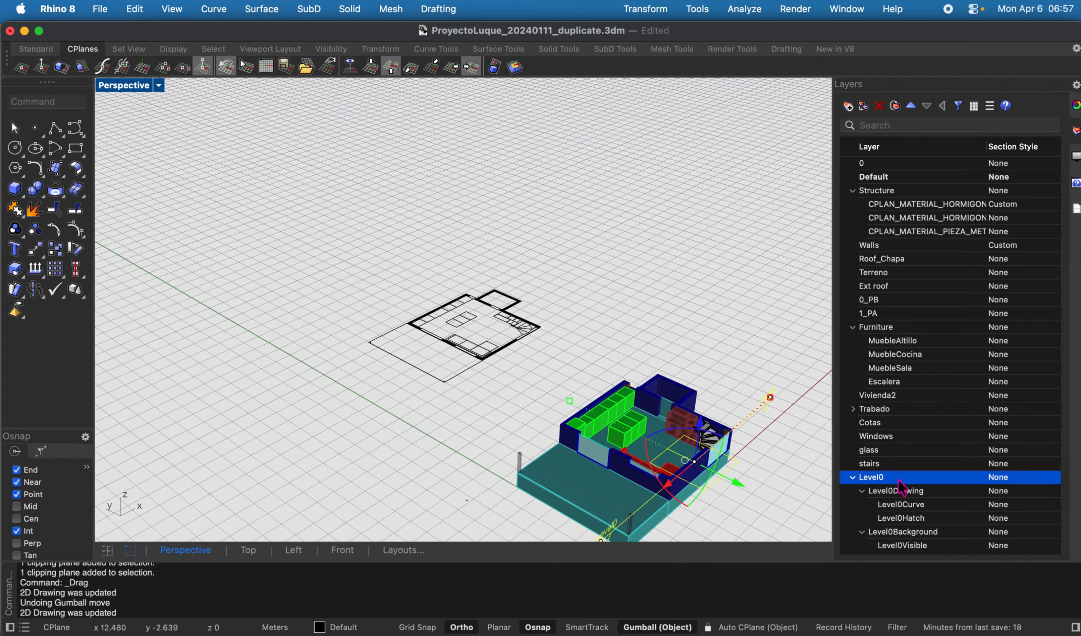
pyautogui.scroll(-1, 891, 479)
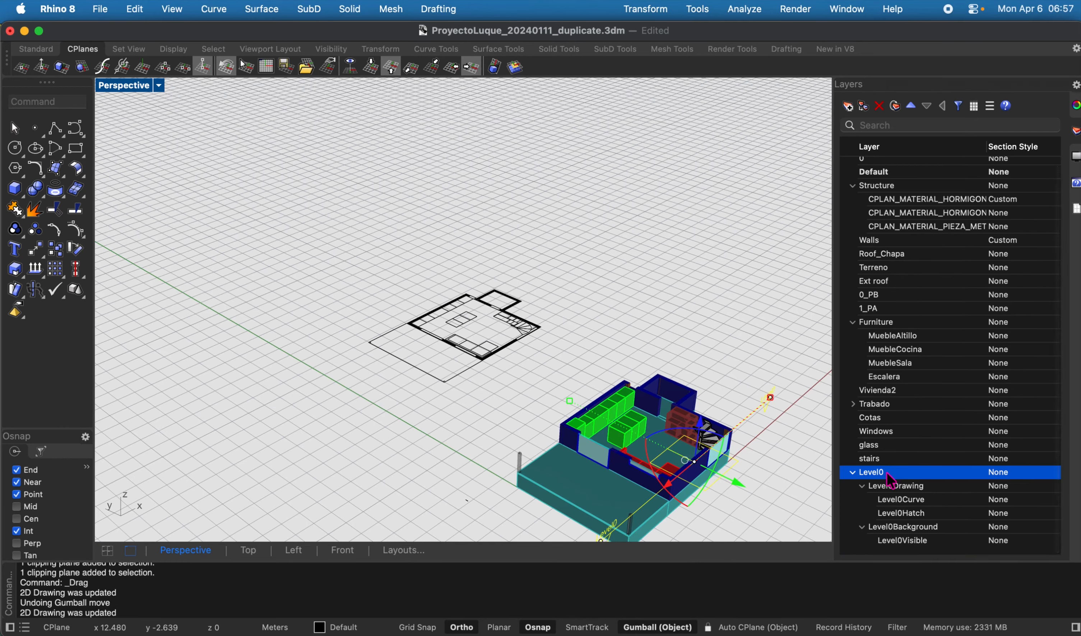
pyautogui.hscroll(3, 891, 480)
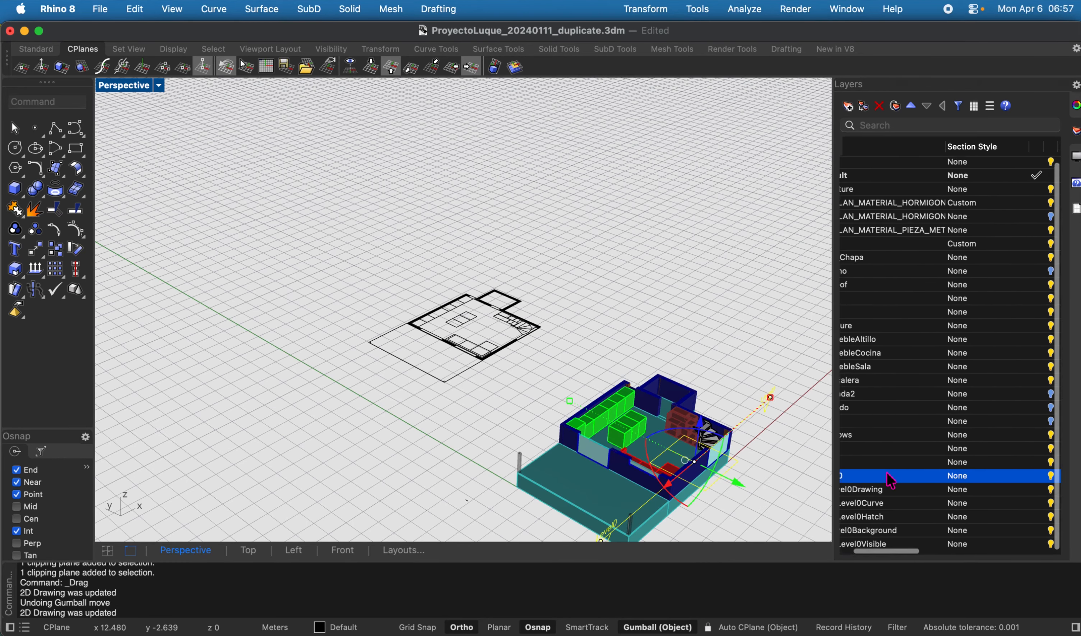
pyautogui.hscroll(-3, 878, 487)
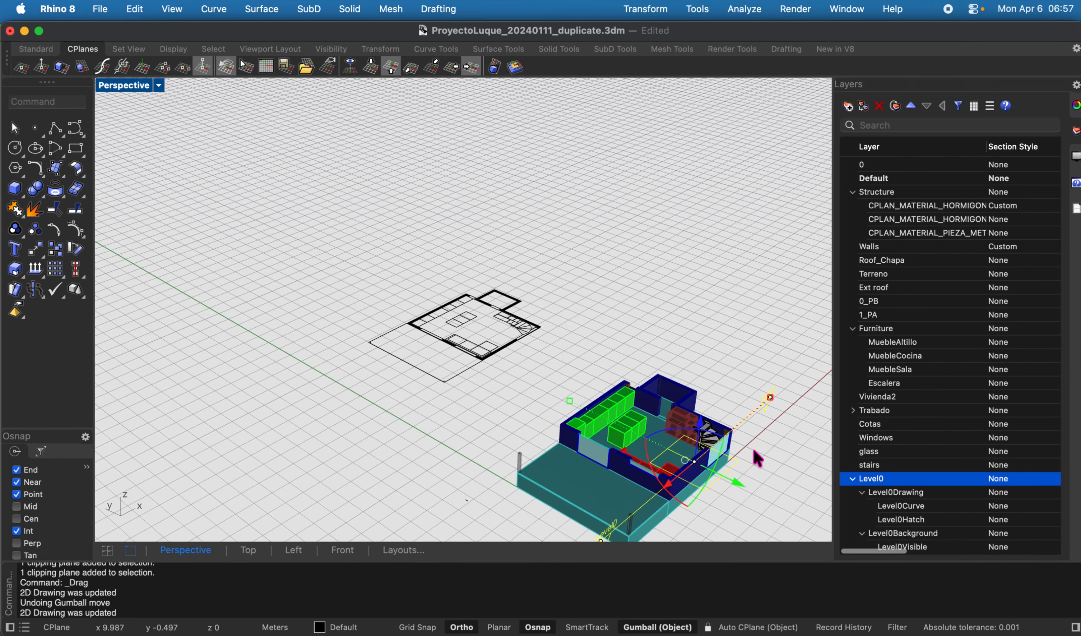
pyautogui.click(400, 551)
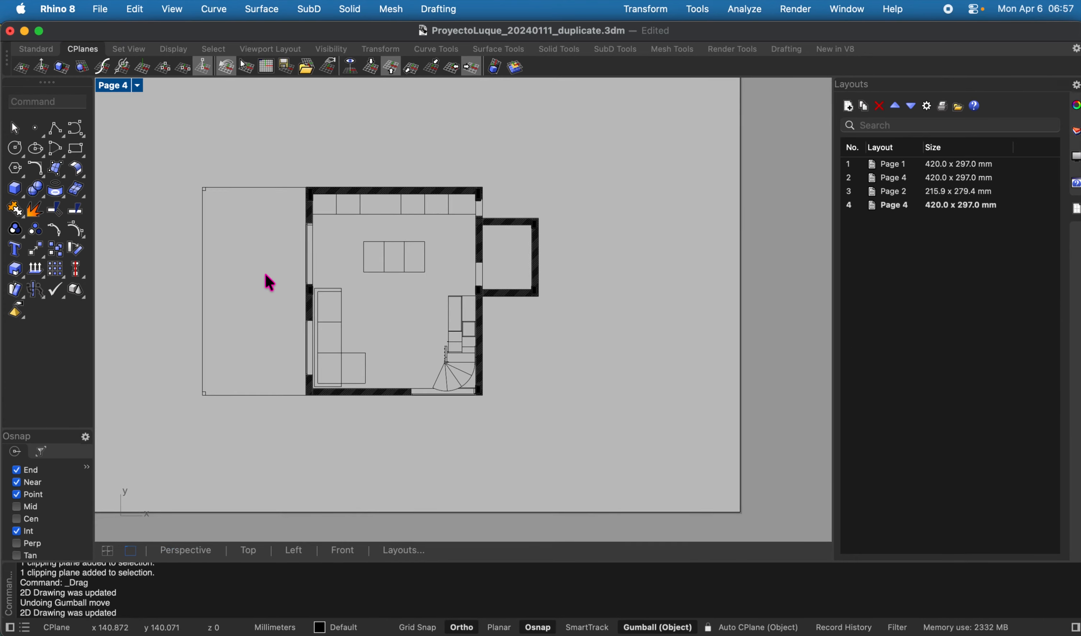
pyautogui.scroll(-4, 266, 274)
pyautogui.moveTo(265, 274); pyautogui.dragTo(327, 288, button='right')
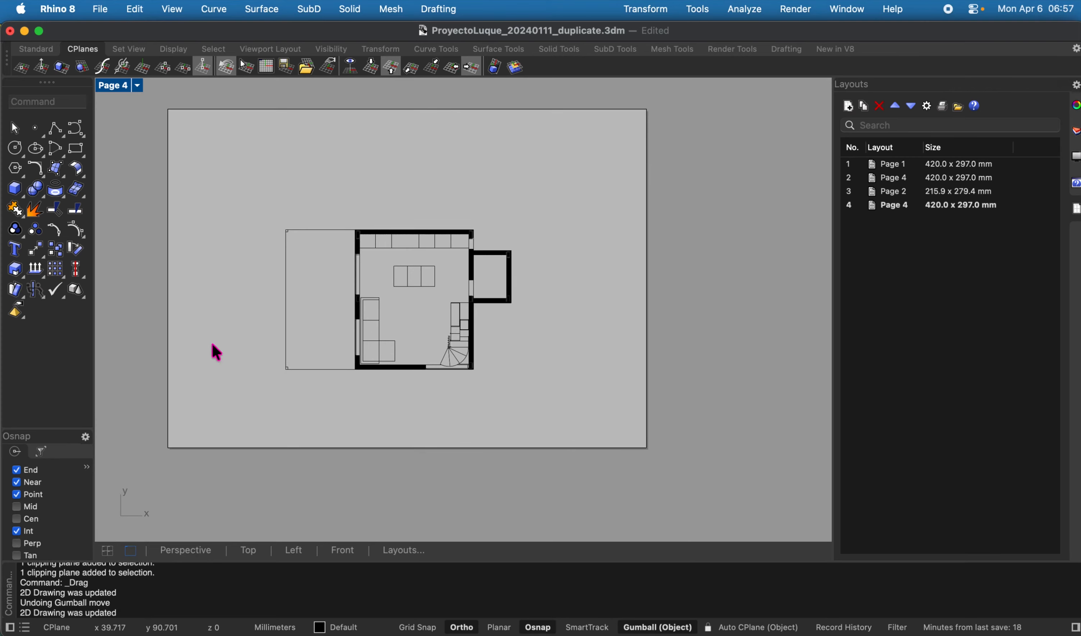
# Update the 2D drawing of the Level0 clipping plane in the Perspective view with UpdateClippingDrawings
pyautogui.click(189, 553)
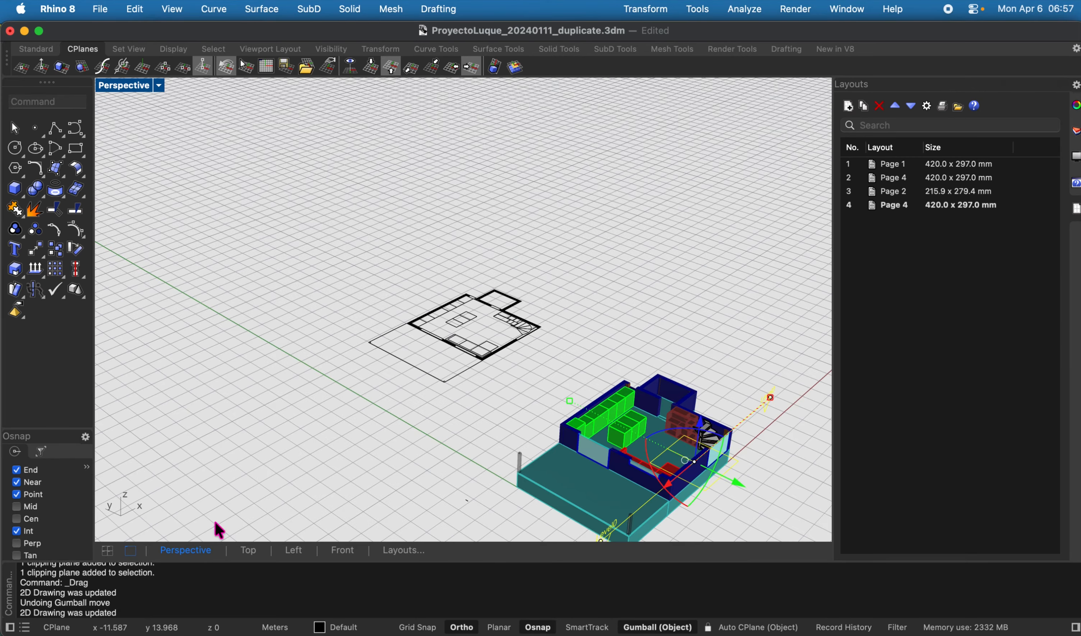
pyautogui.scroll(5, 624, 395)
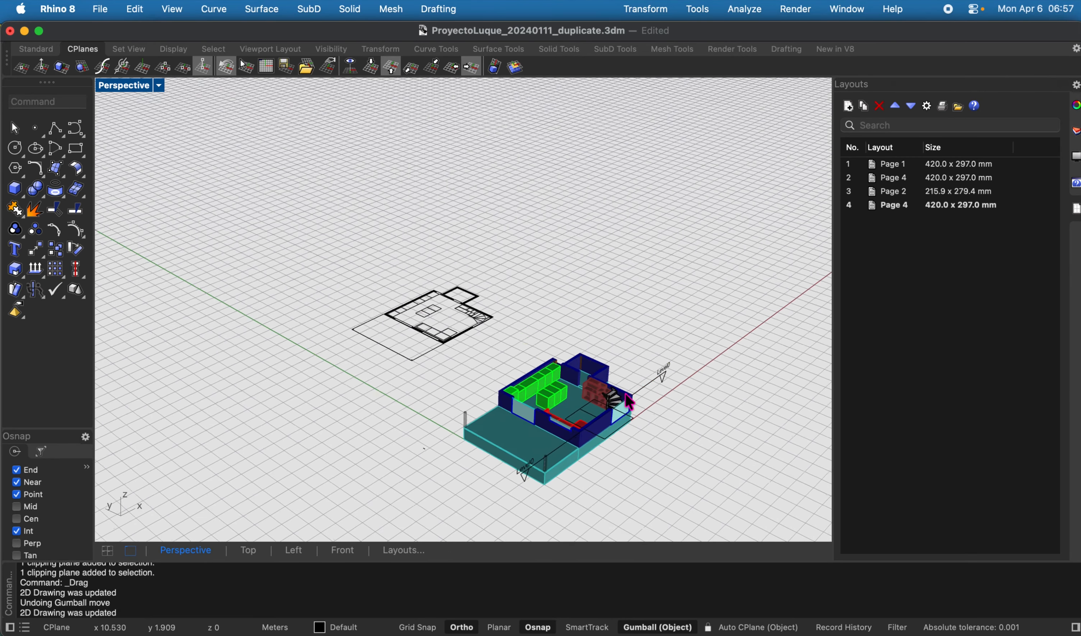
pyautogui.click(662, 380)
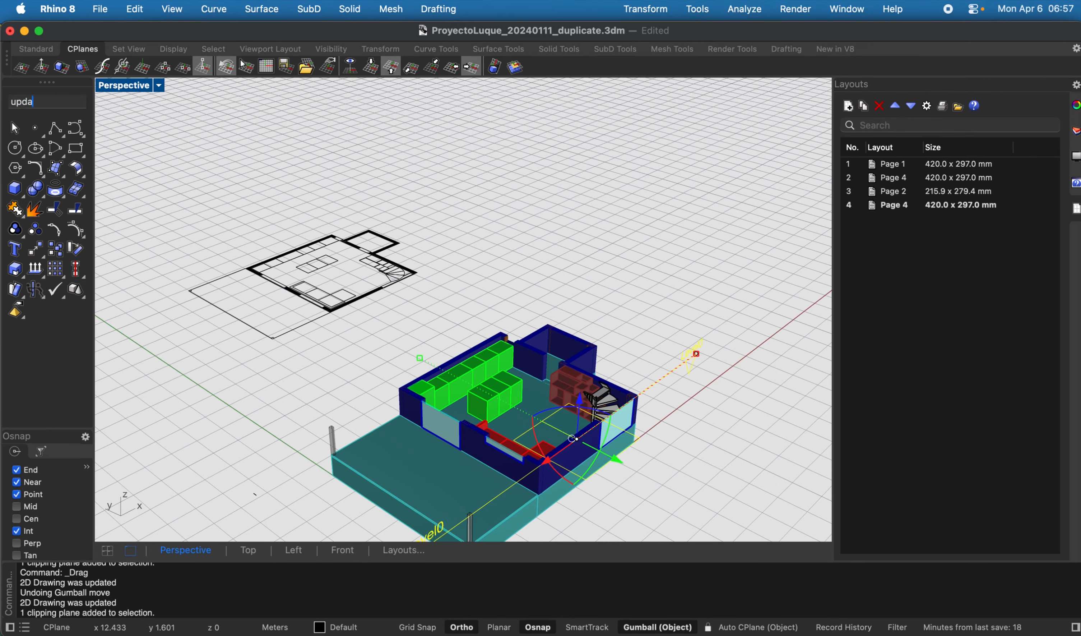
pyautogui.press('Return')
pyautogui.click(660, 386)
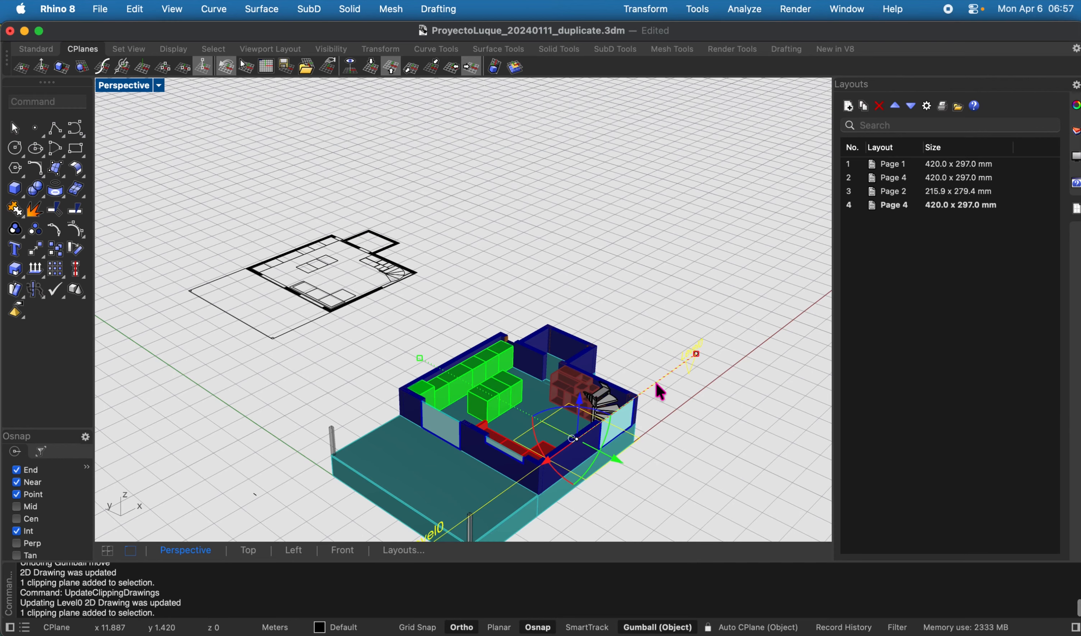
# Edit the Level0 clipping drawing with EditClippingDrawings so its display color is set By Input
pyautogui.write('ed')
pyautogui.press('Return')
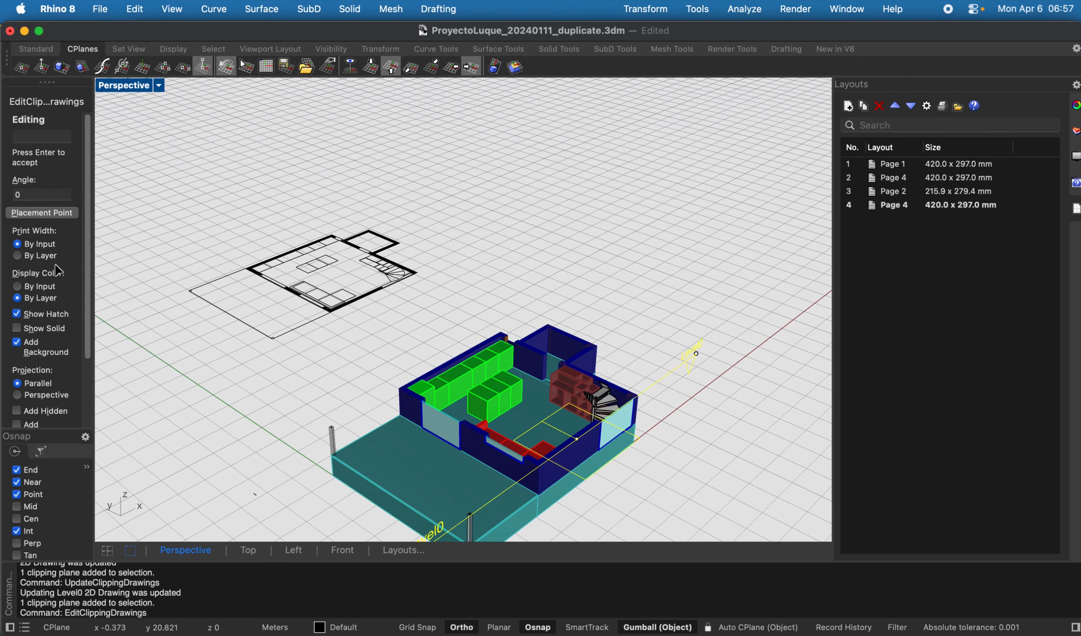
pyautogui.click(42, 288)
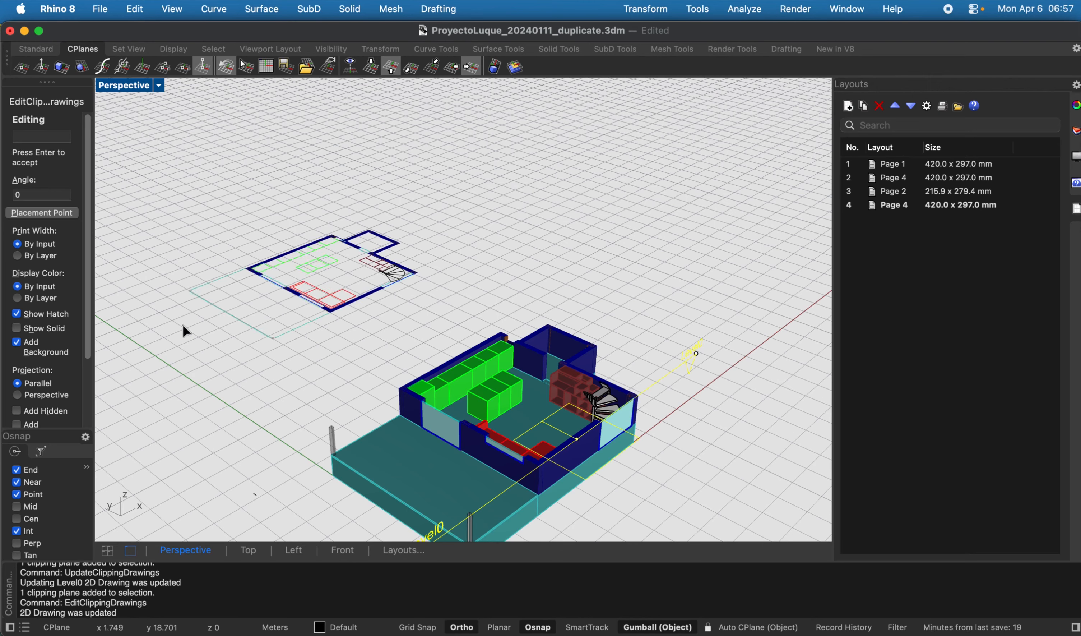
pyautogui.click(463, 190)
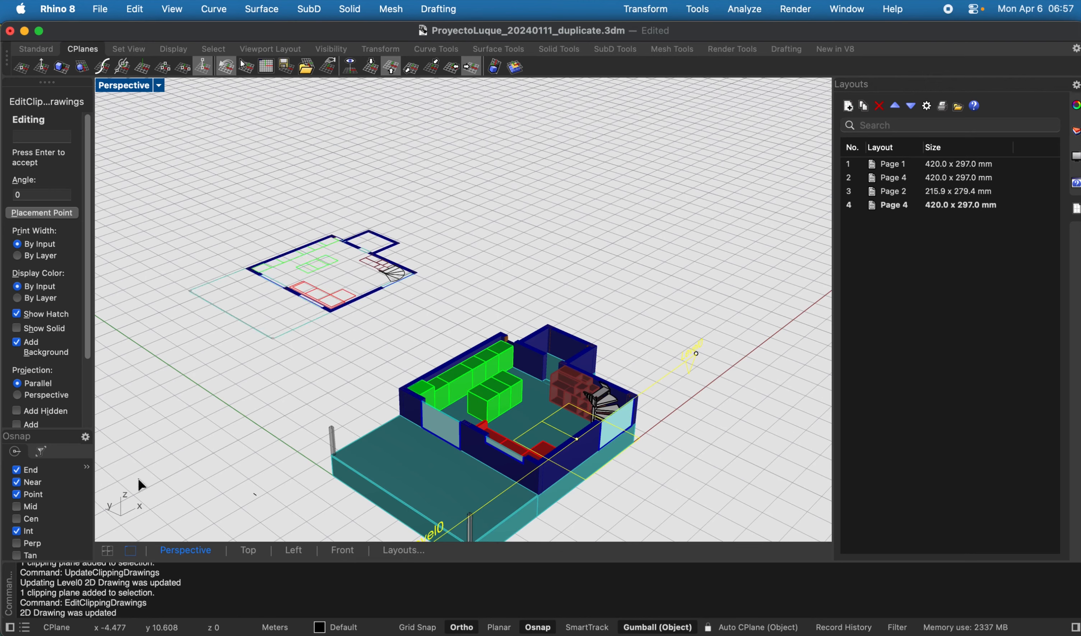
pyautogui.scroll(-3, 50, 361)
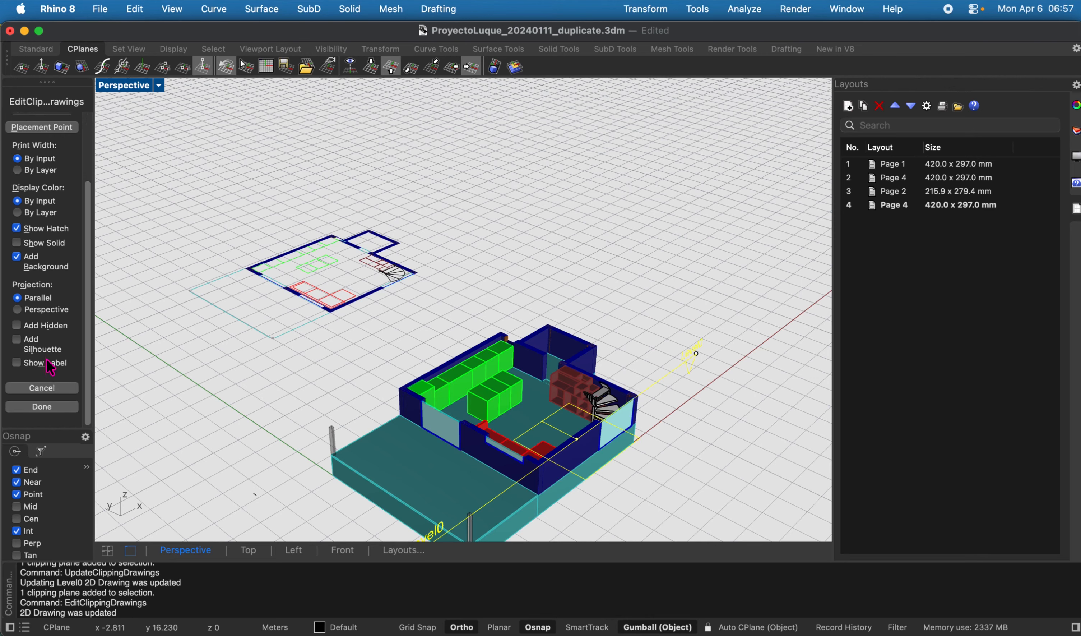
pyautogui.click(51, 407)
pyautogui.click(514, 249)
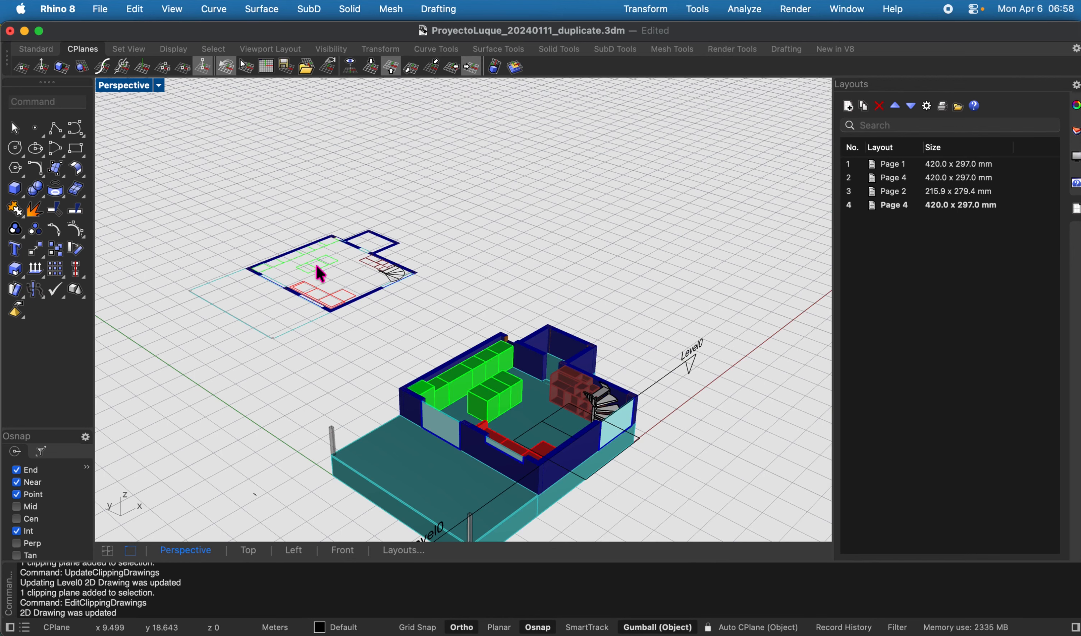
# Examine the line colors, wall hatches and columns of the plan drawing on the Page 4 layout
pyautogui.click(393, 551)
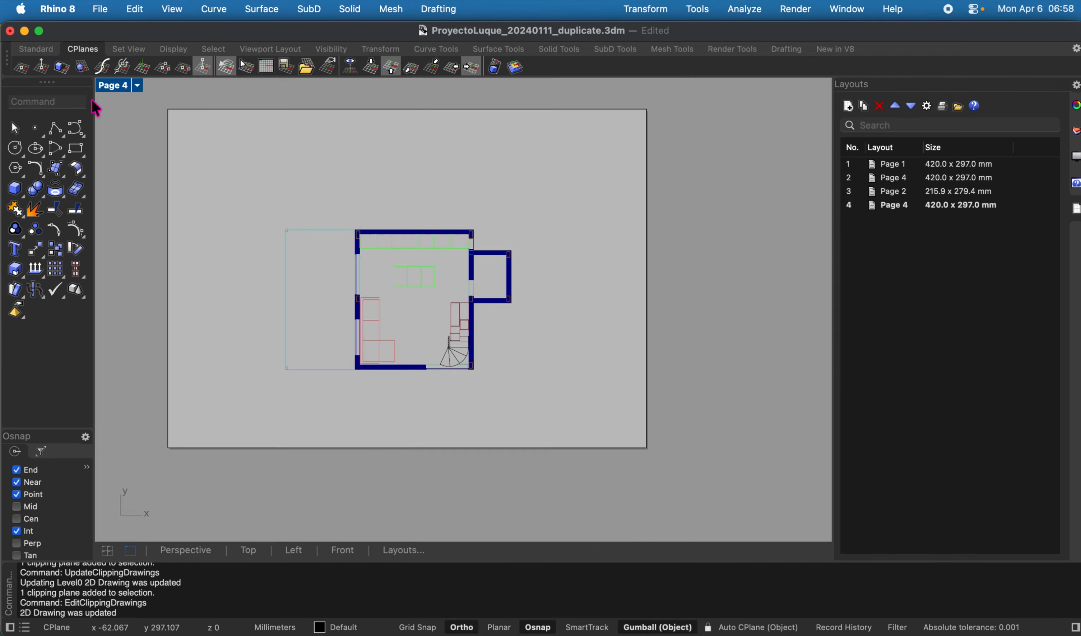
pyautogui.click(138, 87)
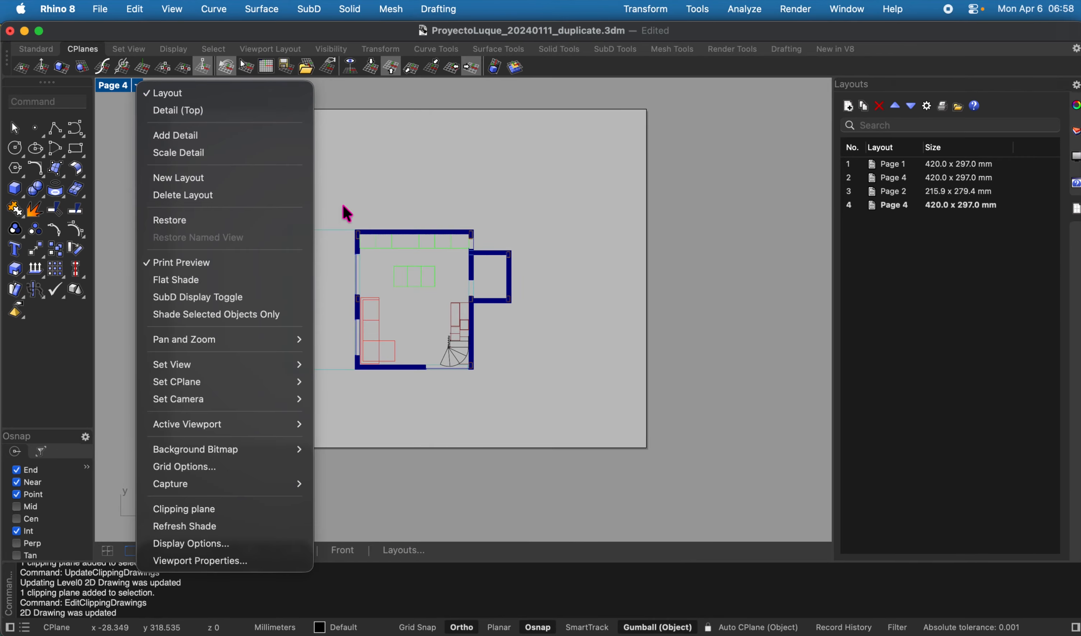
pyautogui.click(675, 225)
pyautogui.scroll(16, 430, 266)
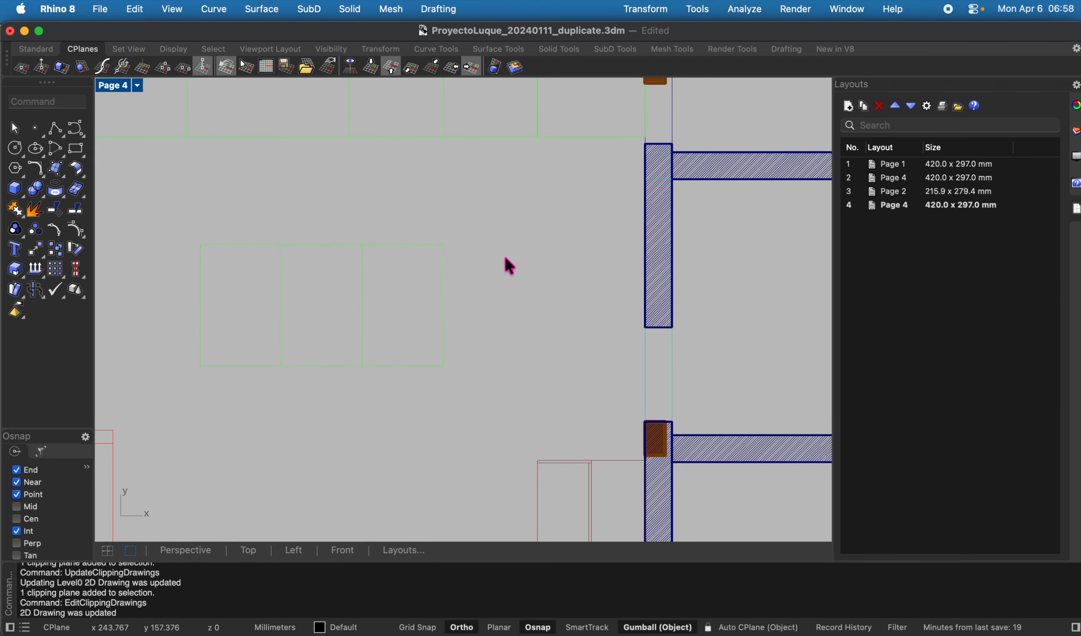
pyautogui.scroll(-7, 504, 257)
pyautogui.scroll(8, 576, 148)
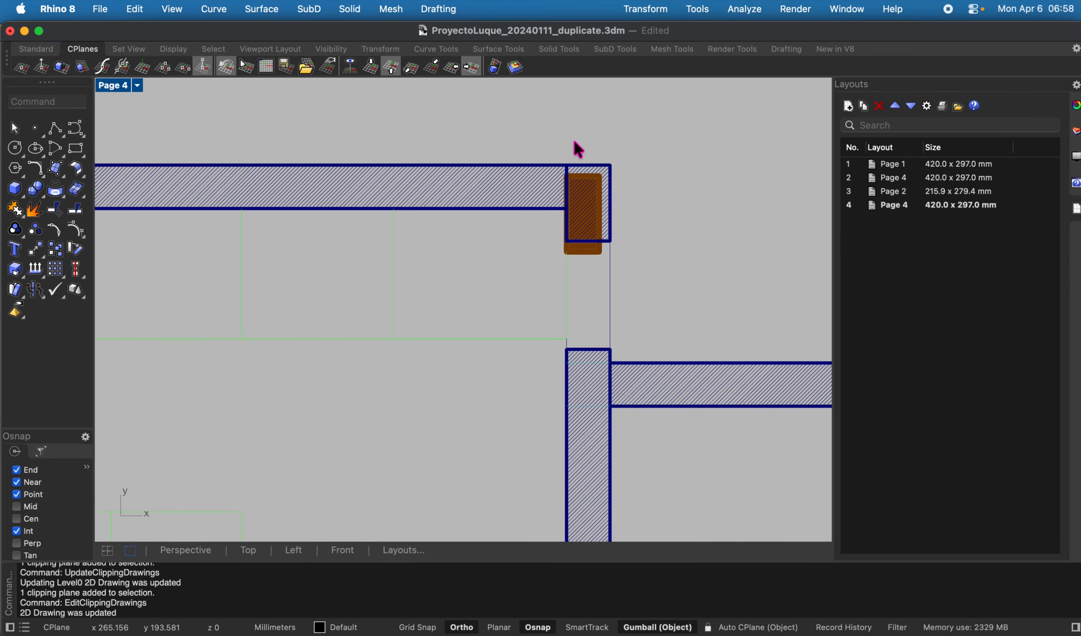
pyautogui.scroll(-7, 579, 149)
pyautogui.scroll(-5, 579, 150)
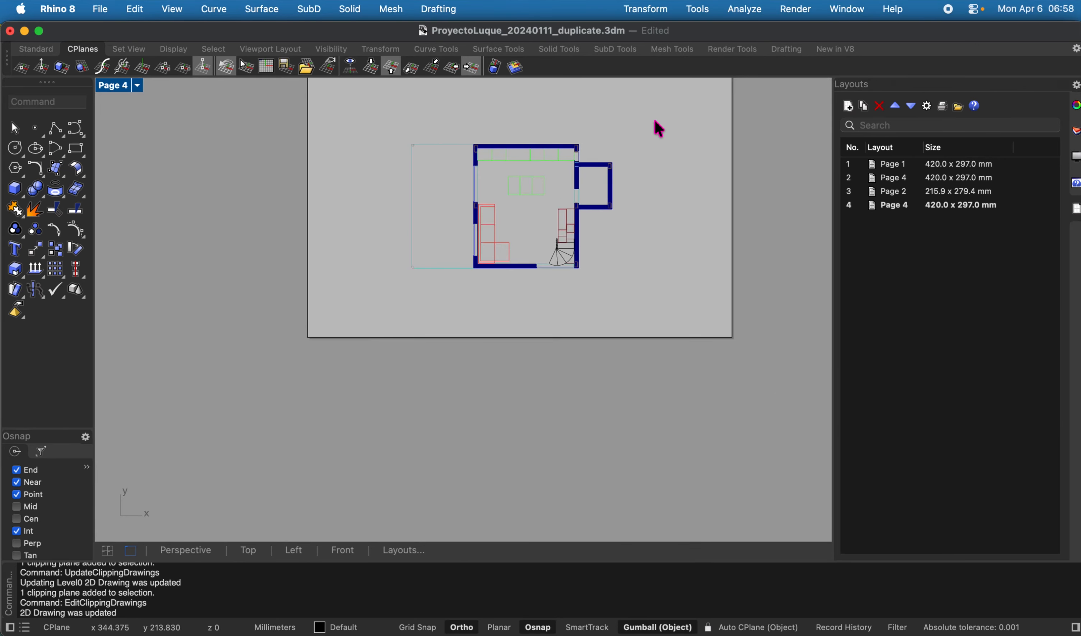
pyautogui.moveTo(654, 125); pyautogui.dragTo(615, 205, button='right')
pyautogui.scroll(4, 615, 205)
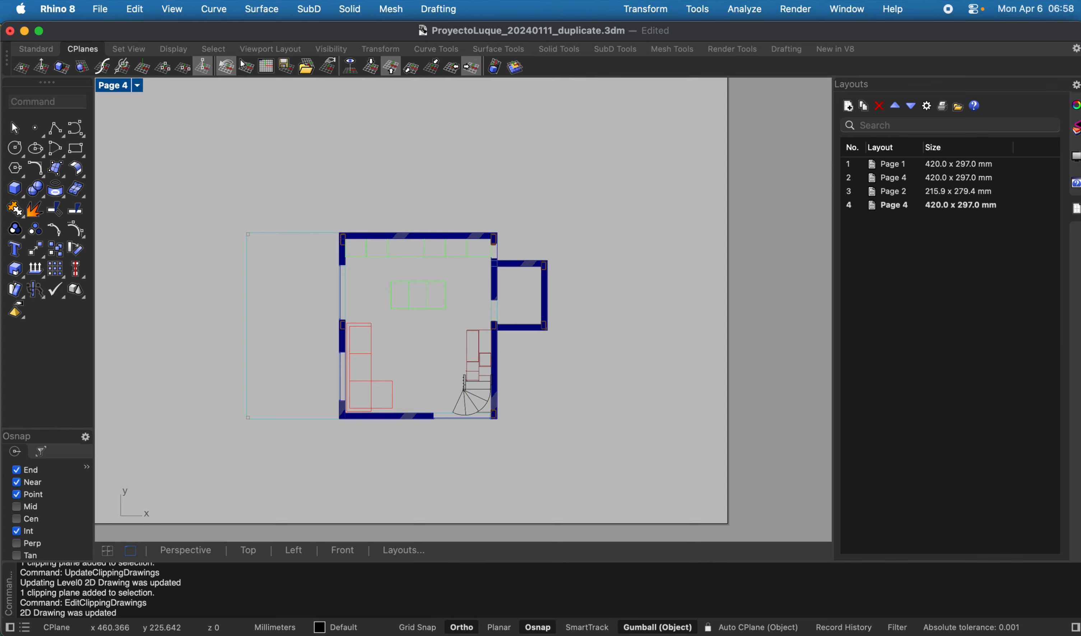
# Set the color of all layers from Structure through stairs, including their sublayers, to Black
pyautogui.click(1077, 142)
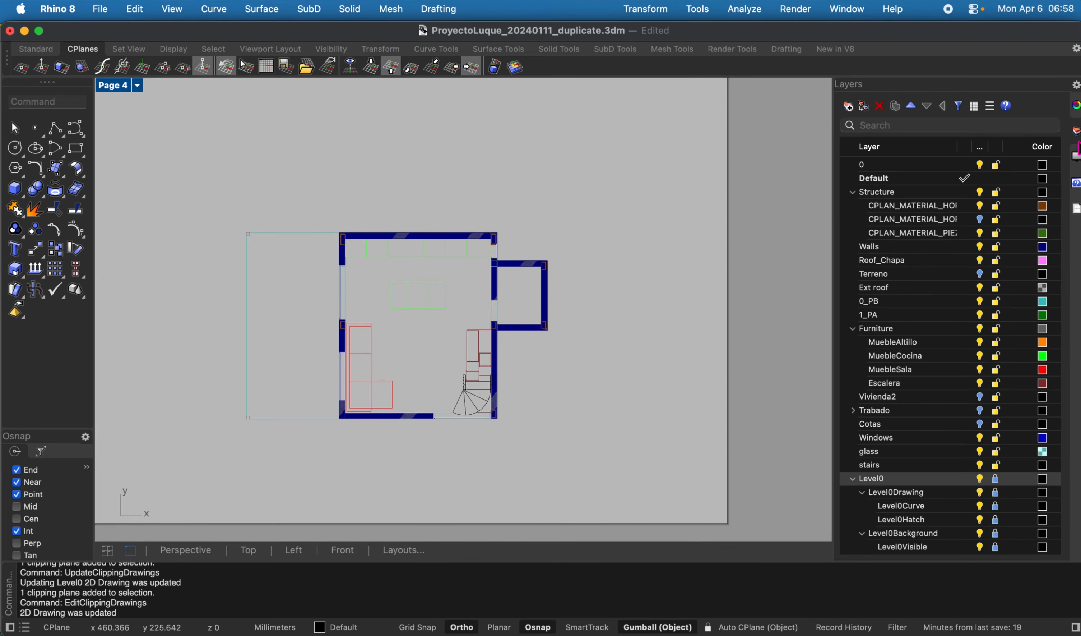
pyautogui.click(875, 195)
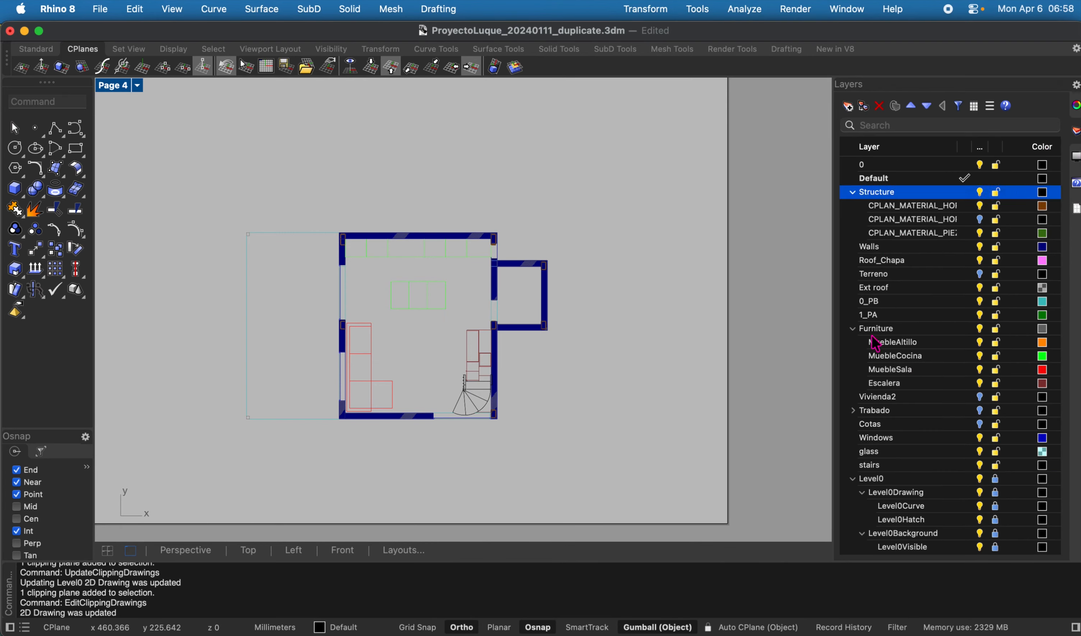
pyautogui.click(854, 411)
pyautogui.scroll(-5, 858, 417)
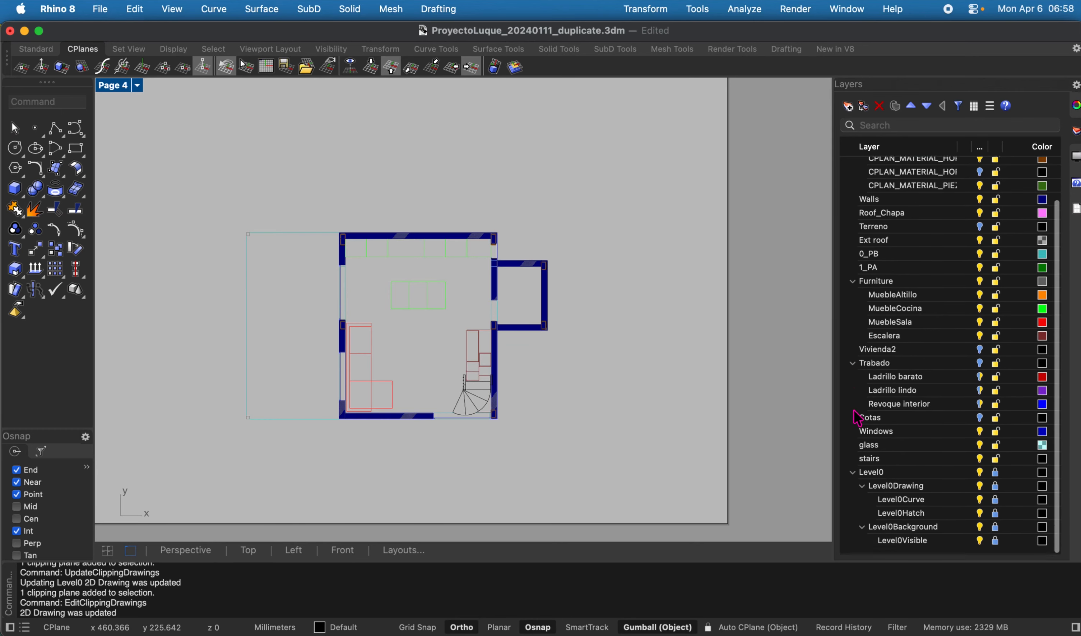
pyautogui.scroll(4, 866, 477)
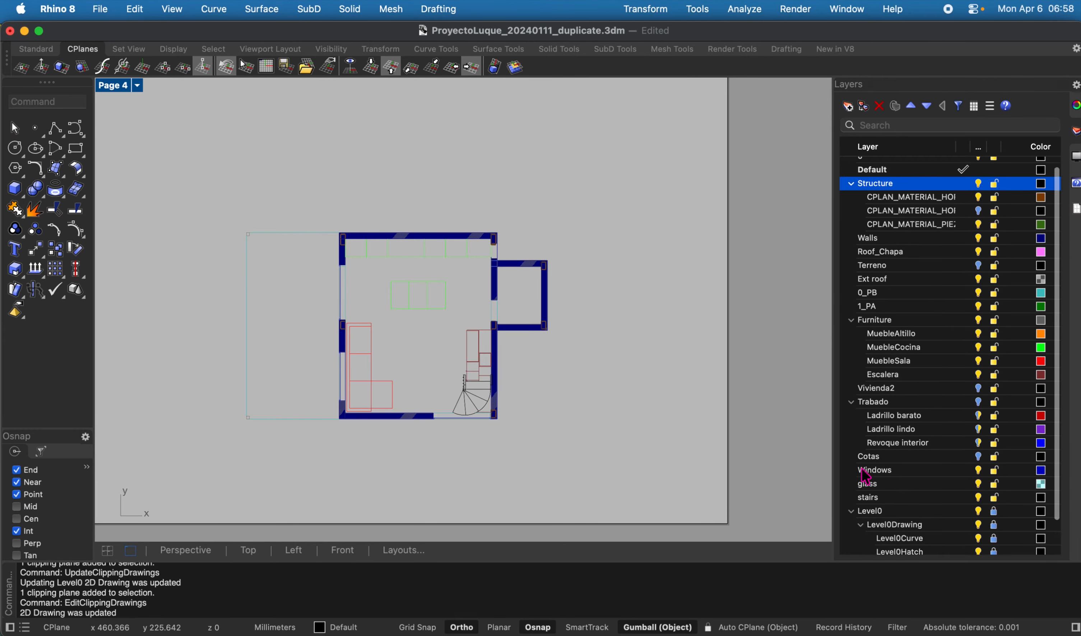
pyautogui.scroll(-2, 867, 478)
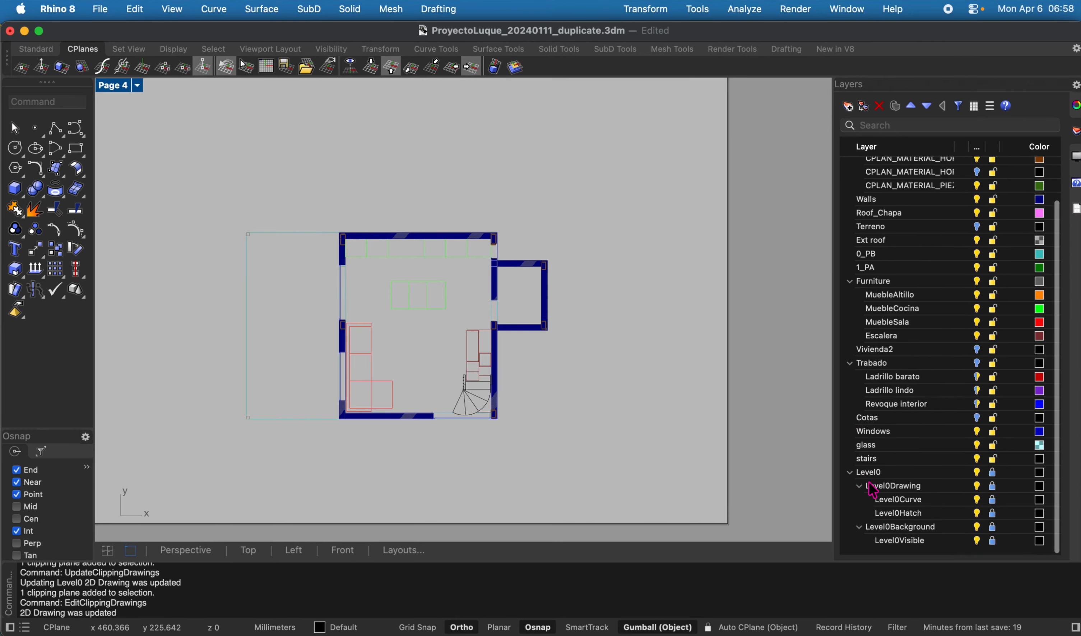
pyautogui.keyDown('shift'); pyautogui.click(872, 460); pyautogui.keyUp('shift')
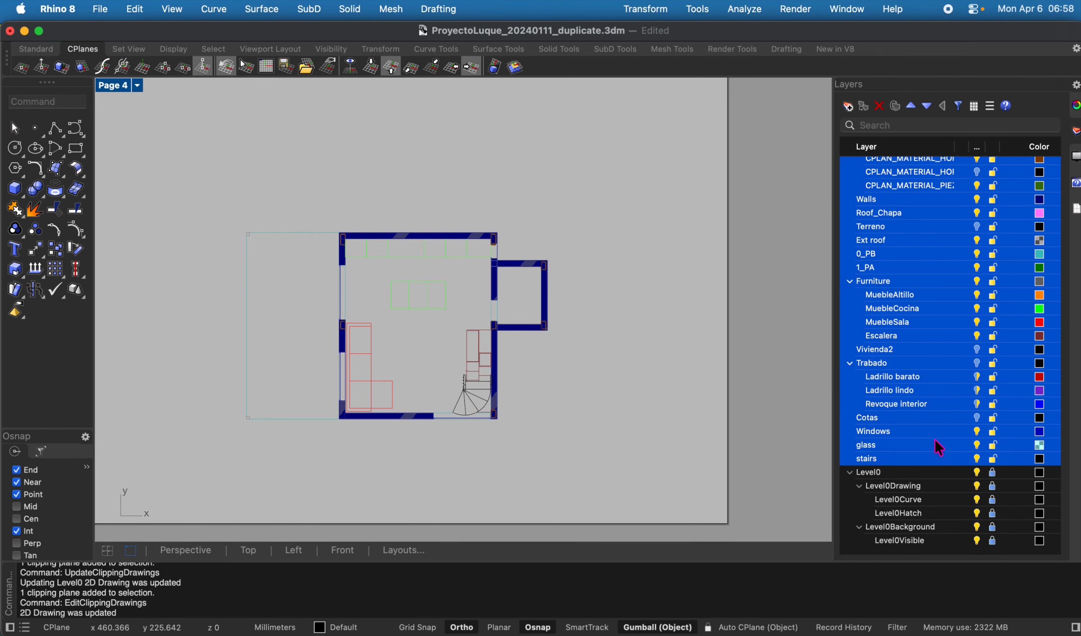
pyautogui.hscroll(5, 940, 448)
pyautogui.scroll(4, 944, 277)
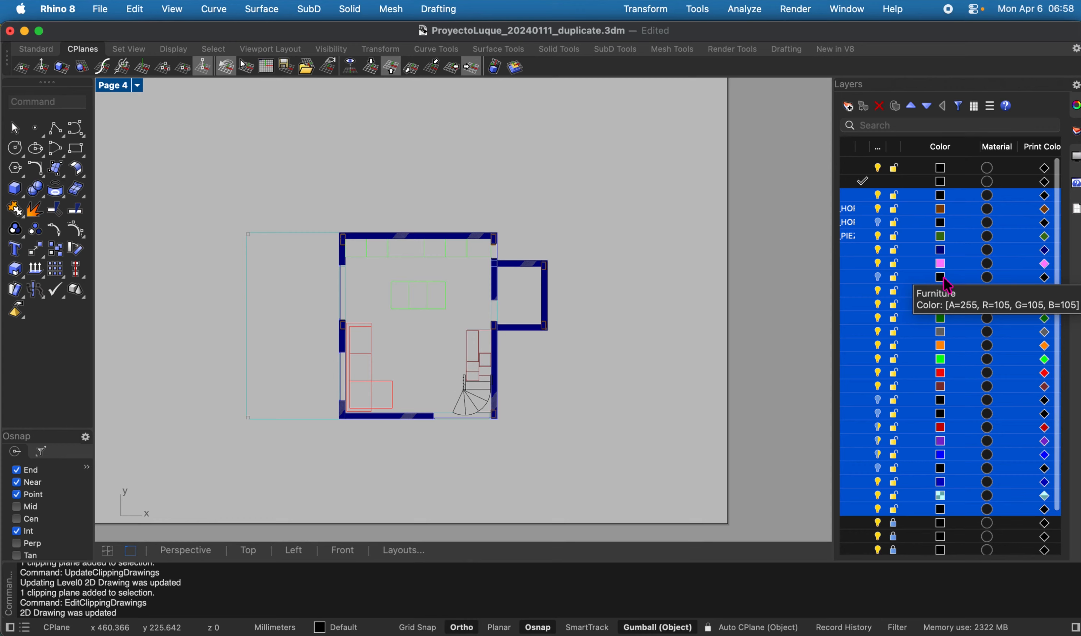
pyautogui.click(940, 195)
pyautogui.click(532, 306)
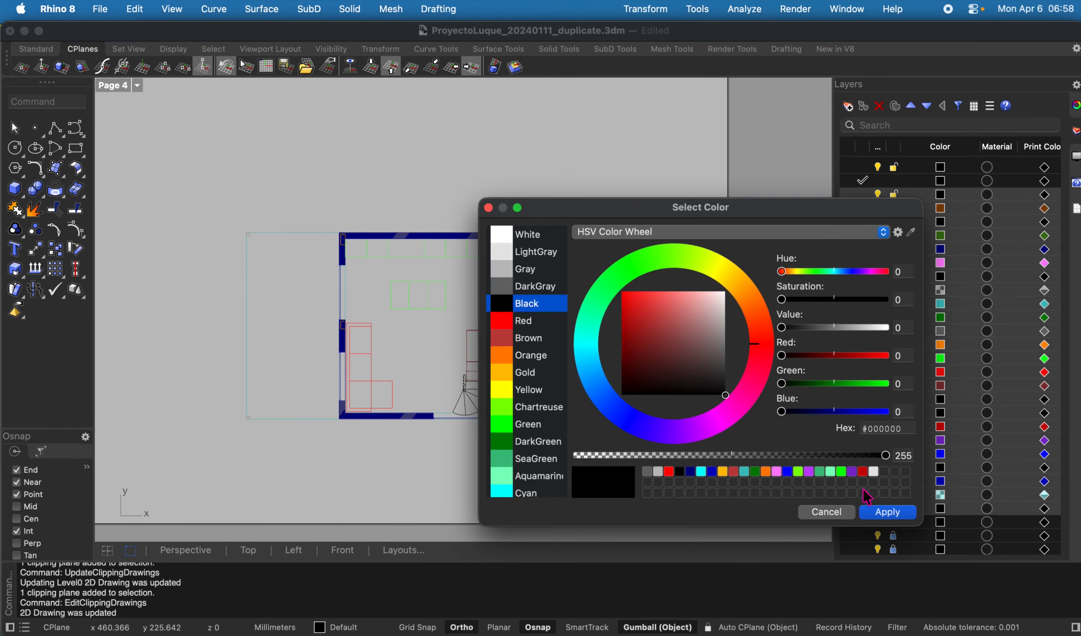
pyautogui.click(889, 511)
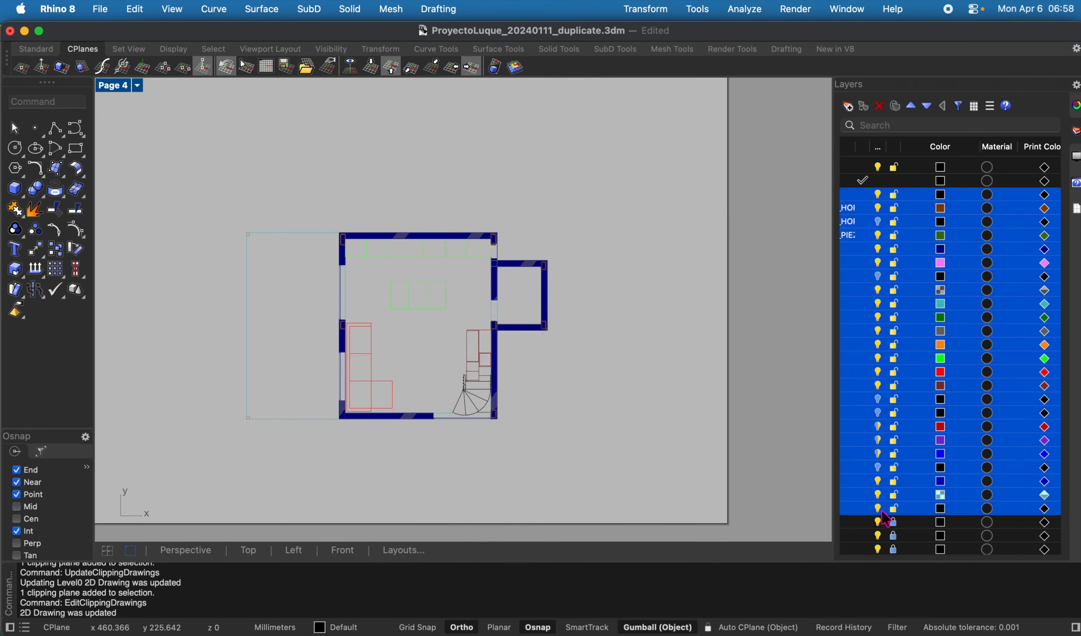
pyautogui.click(762, 393)
pyautogui.write('u')
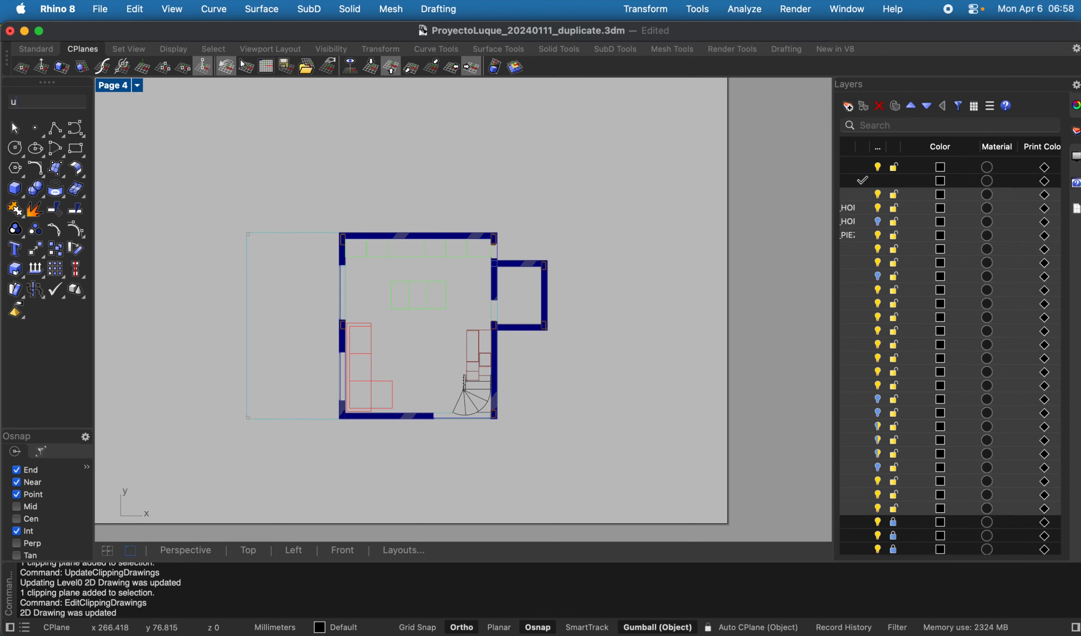
pyautogui.write('pdateClippingDrawings')
pyautogui.press('Return')
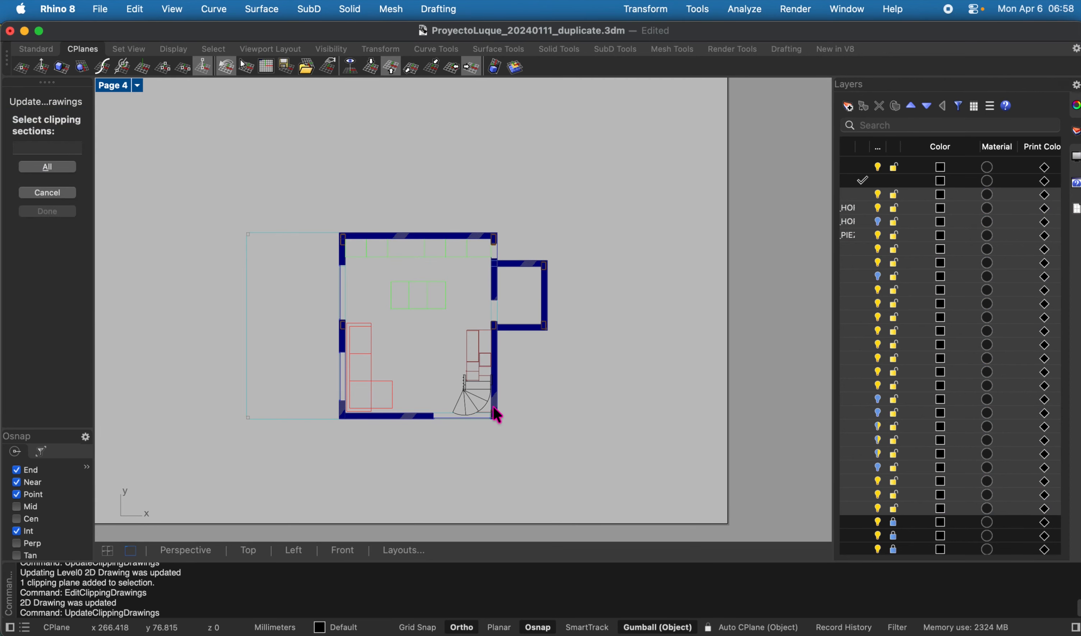
pyautogui.press('Escape')
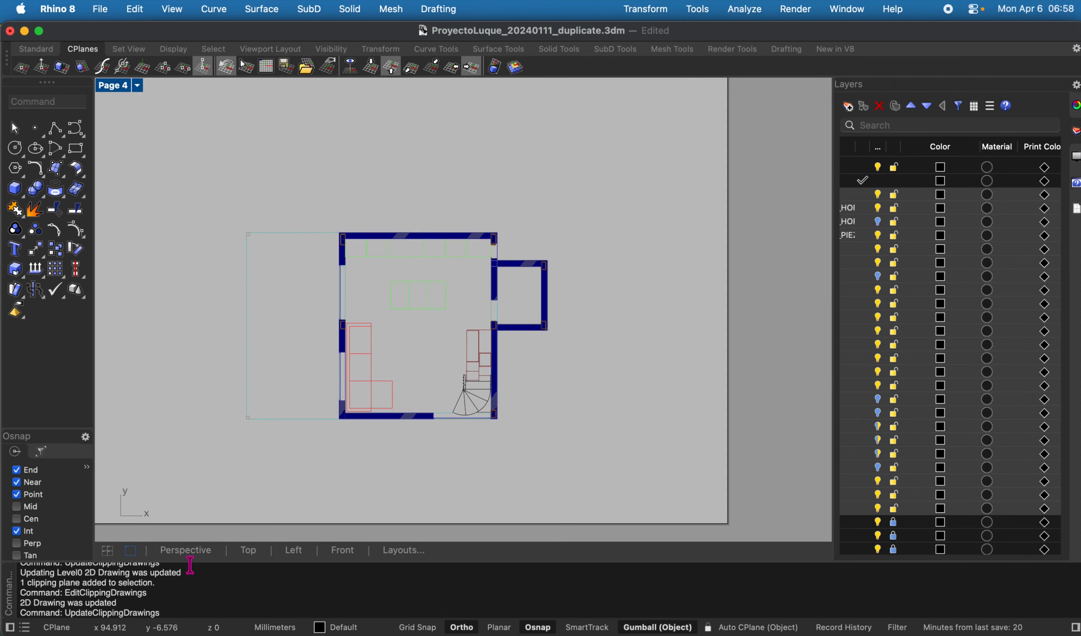
# Nudge the Level0 clipping plane in the Perspective view to refresh its 2D drawing and review the plan on the Page 4 layout
pyautogui.click(204, 551)
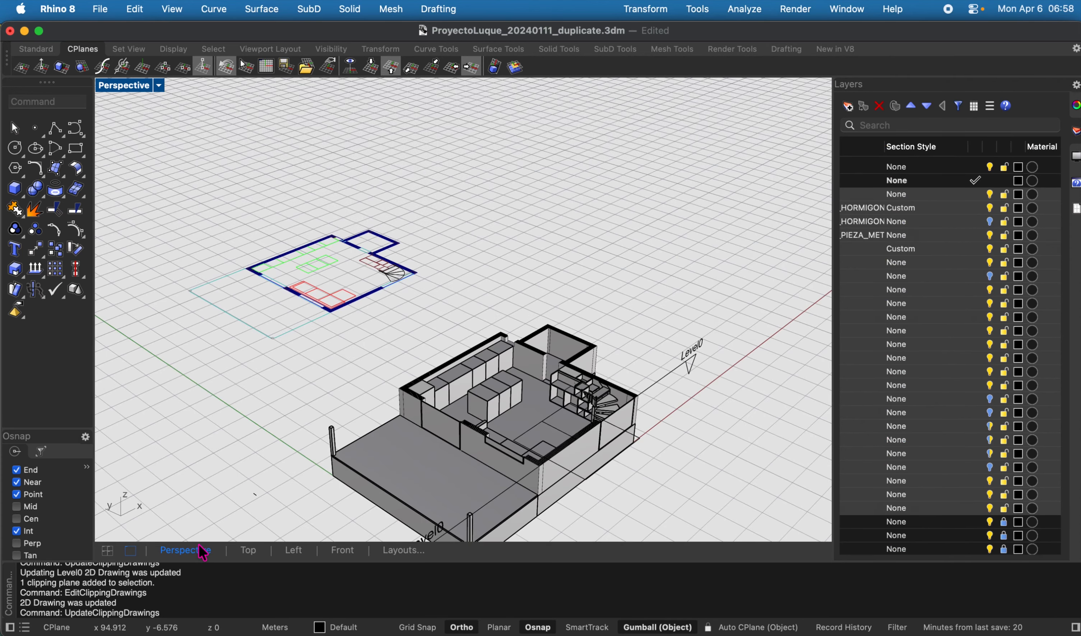
pyautogui.click(673, 379)
pyautogui.moveTo(548, 461); pyautogui.dragTo(534, 461)
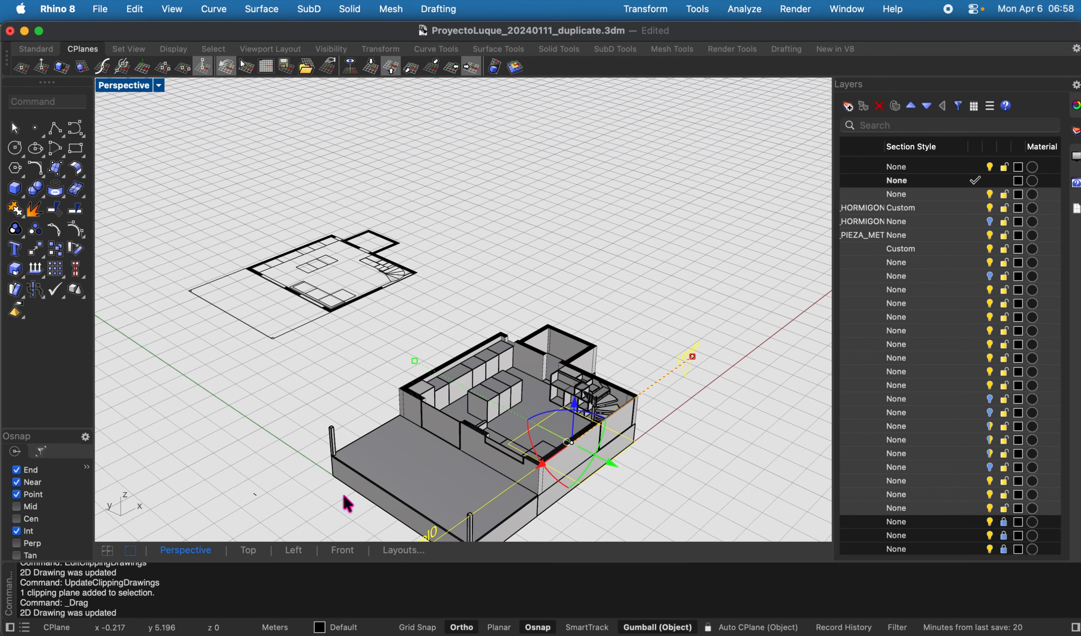
pyautogui.click(402, 550)
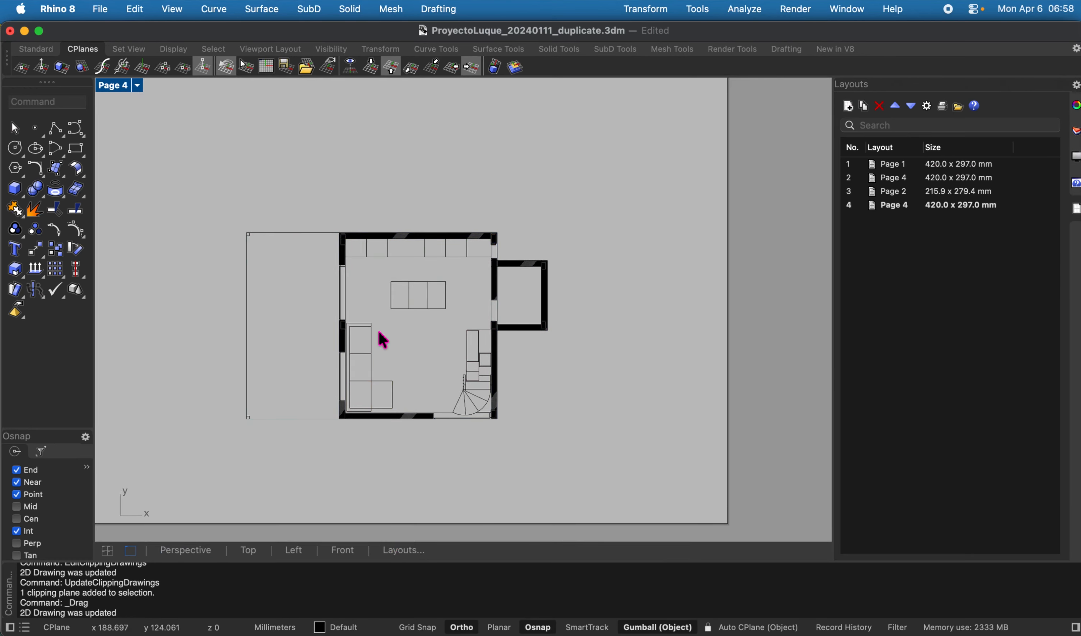
pyautogui.scroll(5, 380, 339)
pyautogui.scroll(-2, 383, 340)
pyautogui.scroll(-3, 383, 340)
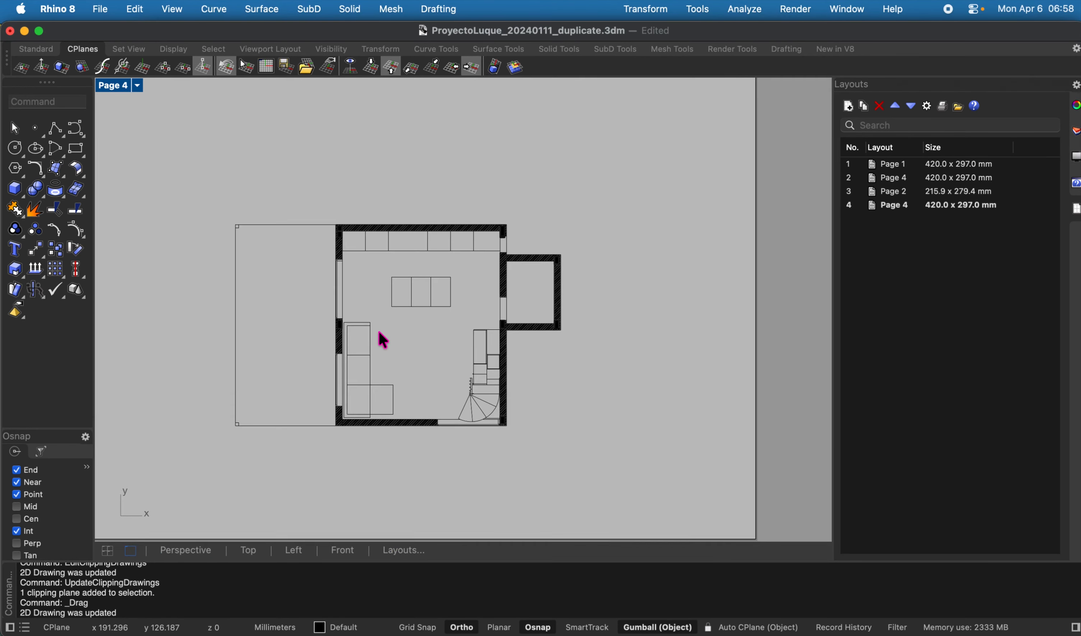
# Set the color of the Furniture layer and its sublayers MuebleAltillo, MuebleCocina, MuebleSala and Escalera to DarkGray
pyautogui.click(1076, 136)
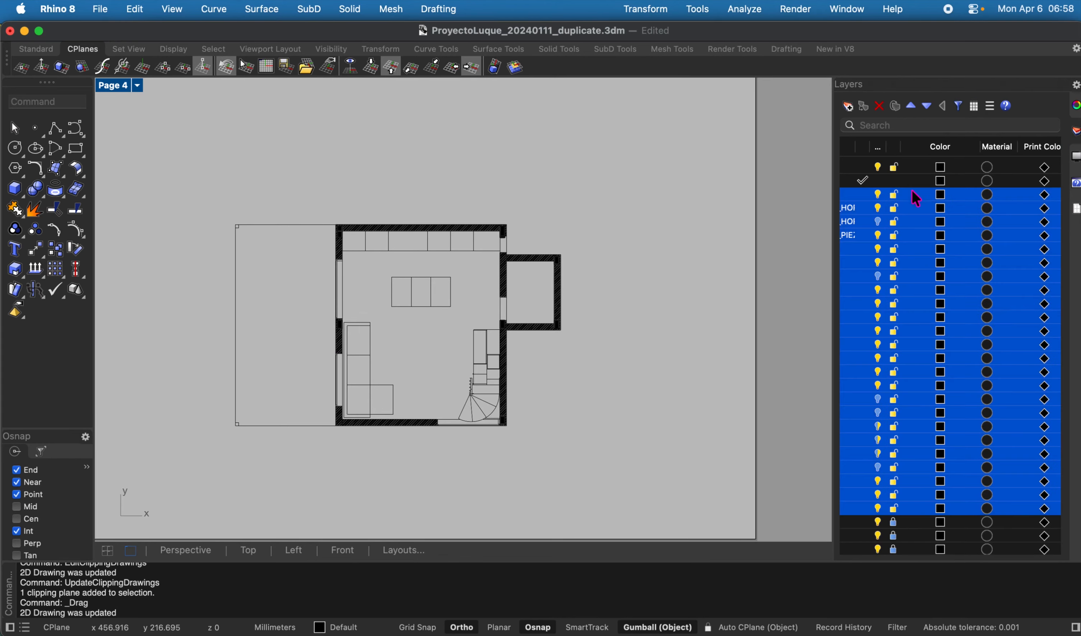
pyautogui.click(941, 399)
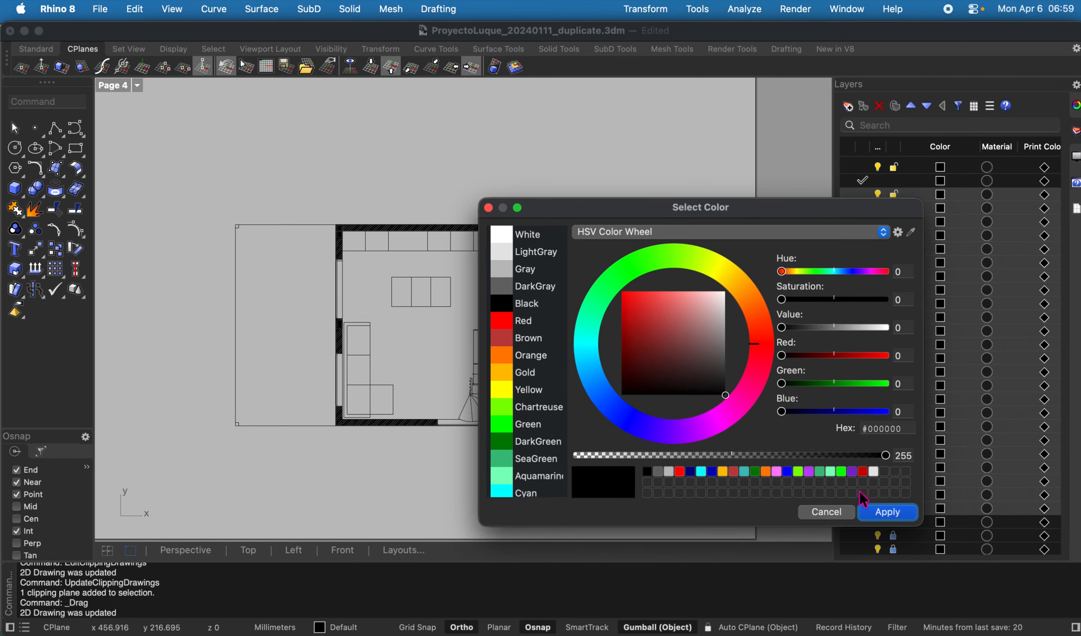
pyautogui.click(826, 512)
pyautogui.hscroll(-5, 909, 347)
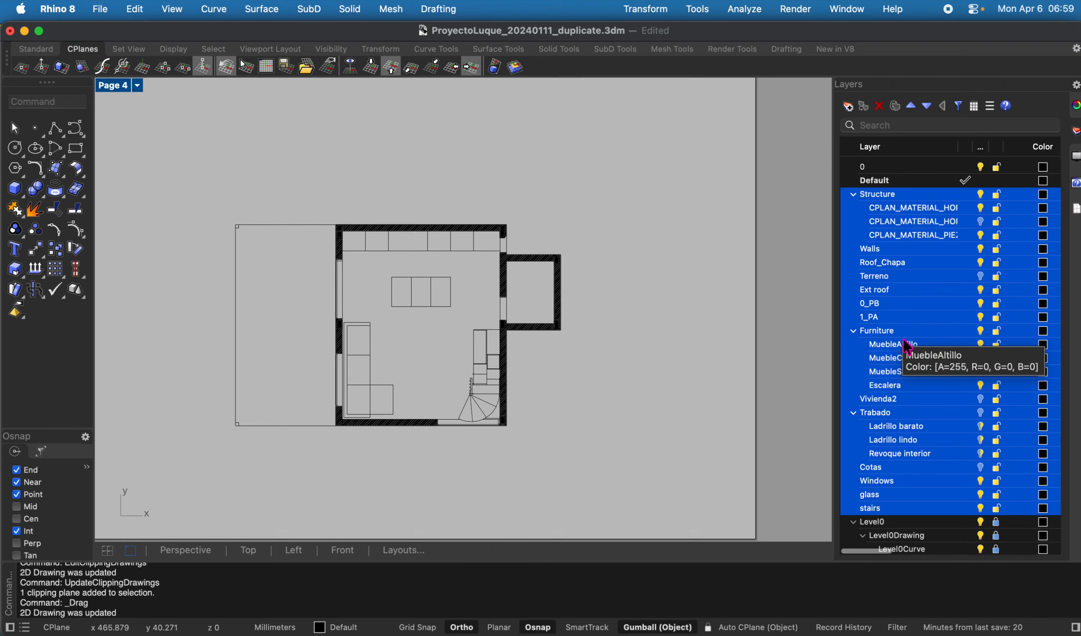
pyautogui.click(897, 289)
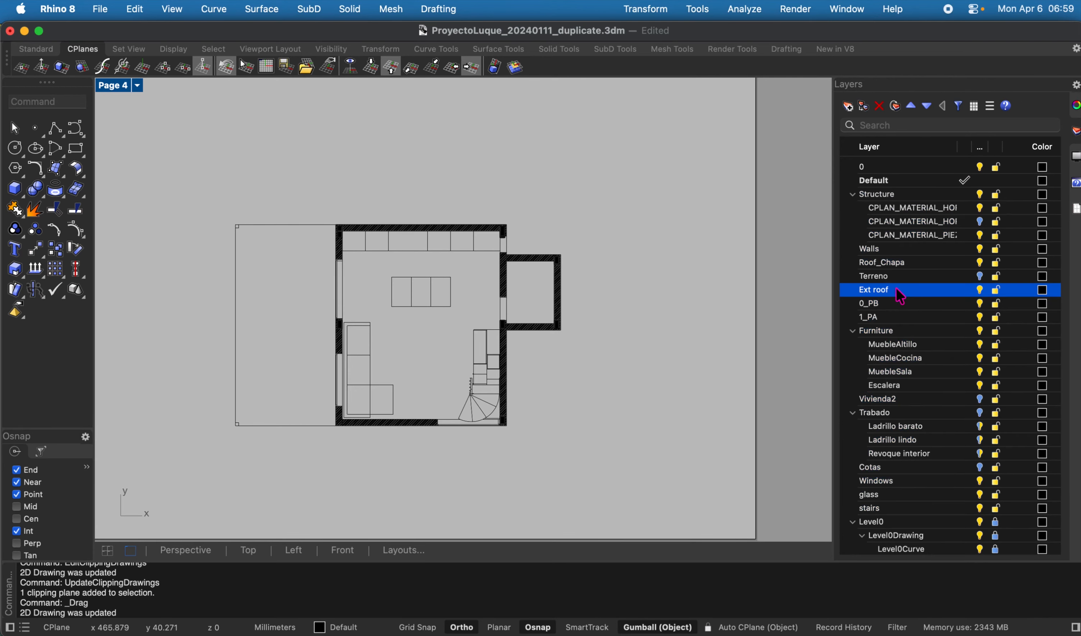
pyautogui.click(893, 330)
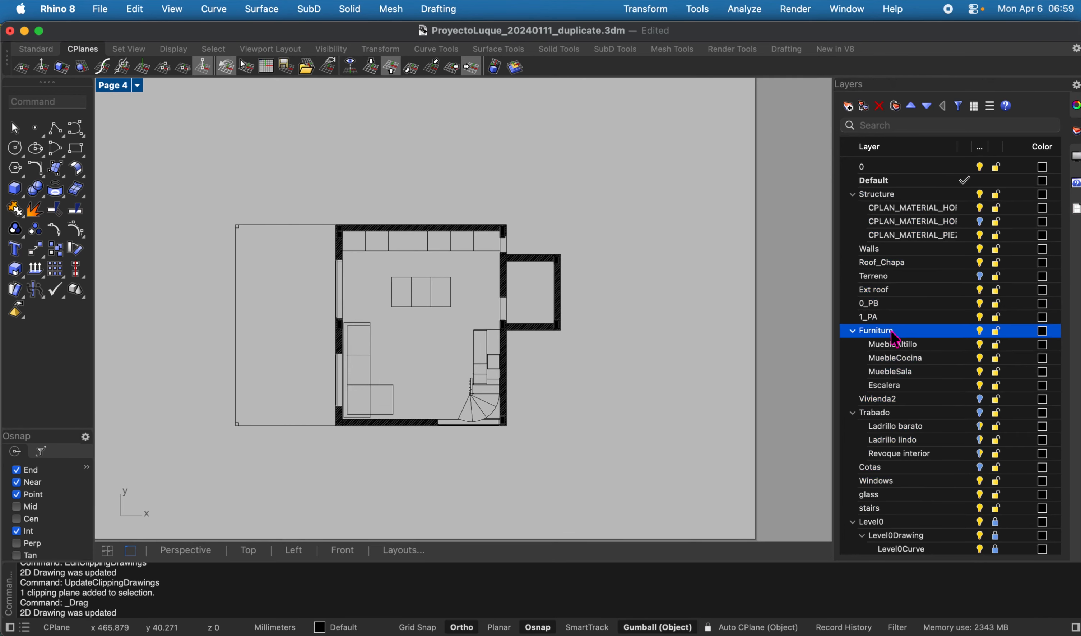
pyautogui.keyDown('shift'); pyautogui.click(896, 387); pyautogui.keyUp('shift')
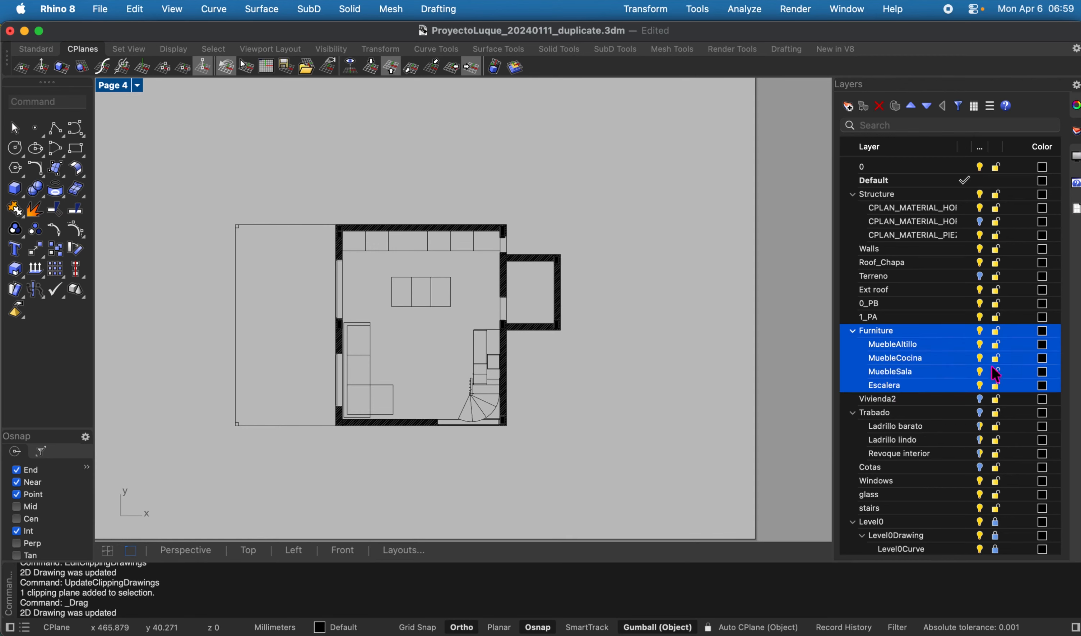
pyautogui.click(1045, 332)
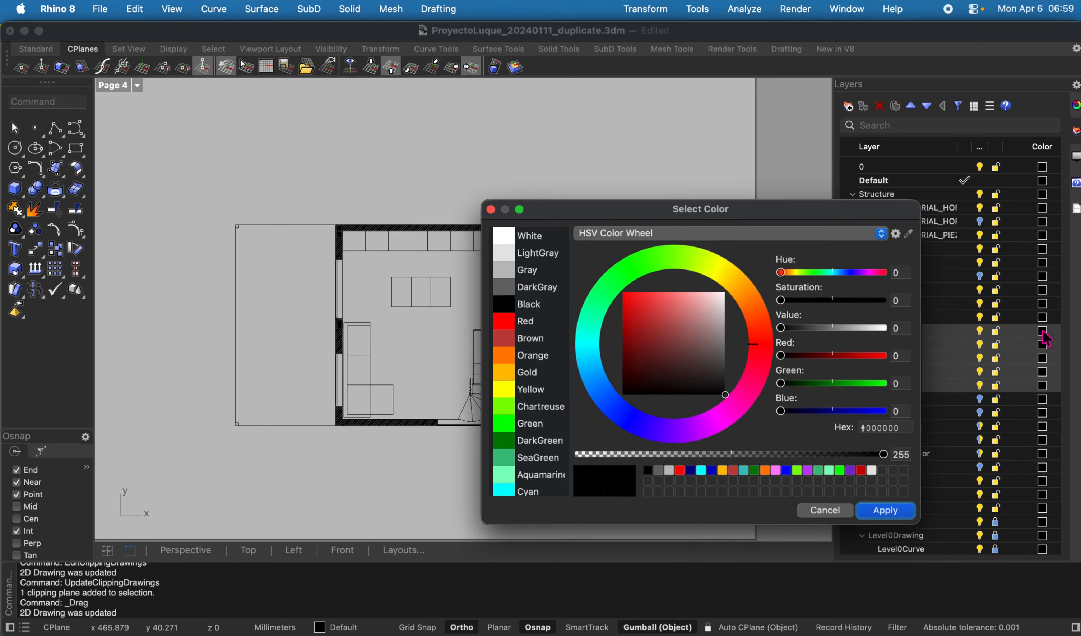
pyautogui.click(535, 289)
pyautogui.click(887, 513)
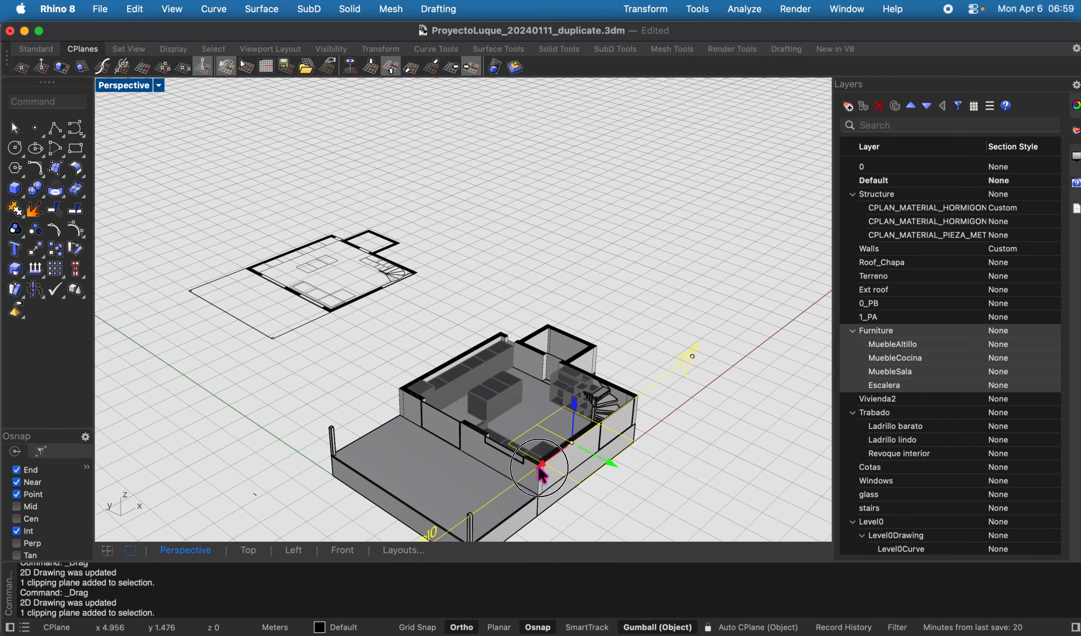
# Move the Level0 clipping plane slightly to update its 2D drawing, and inspect the furniture line colors and wall hatches on the Page 4 layout
pyautogui.moveTo(534, 478); pyautogui.dragTo(530, 485)
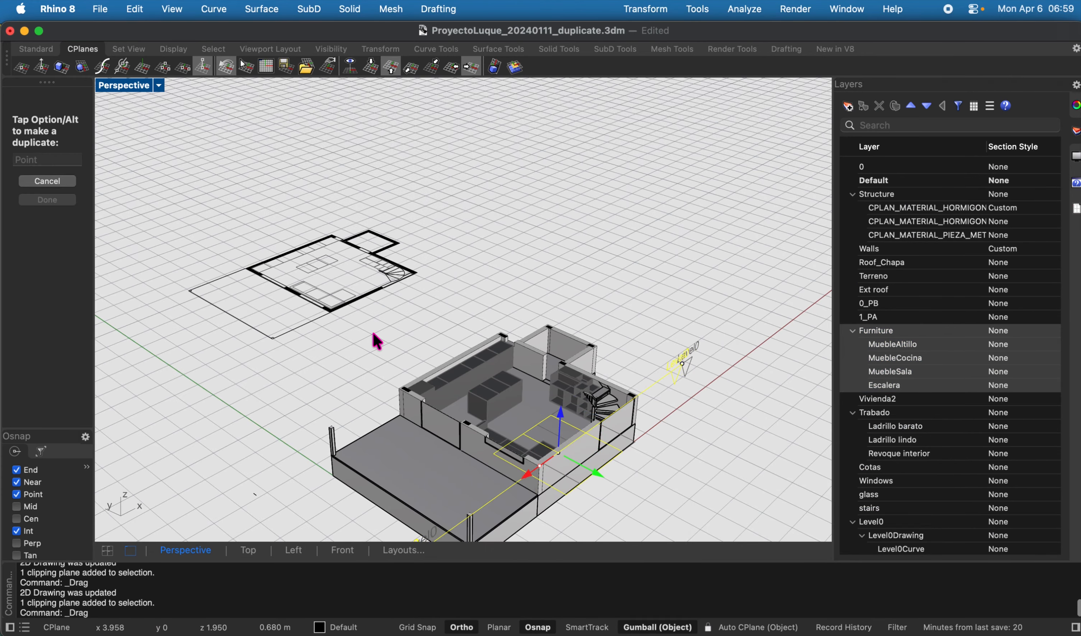
pyautogui.moveTo(373, 333); pyautogui.dragTo(327, 268)
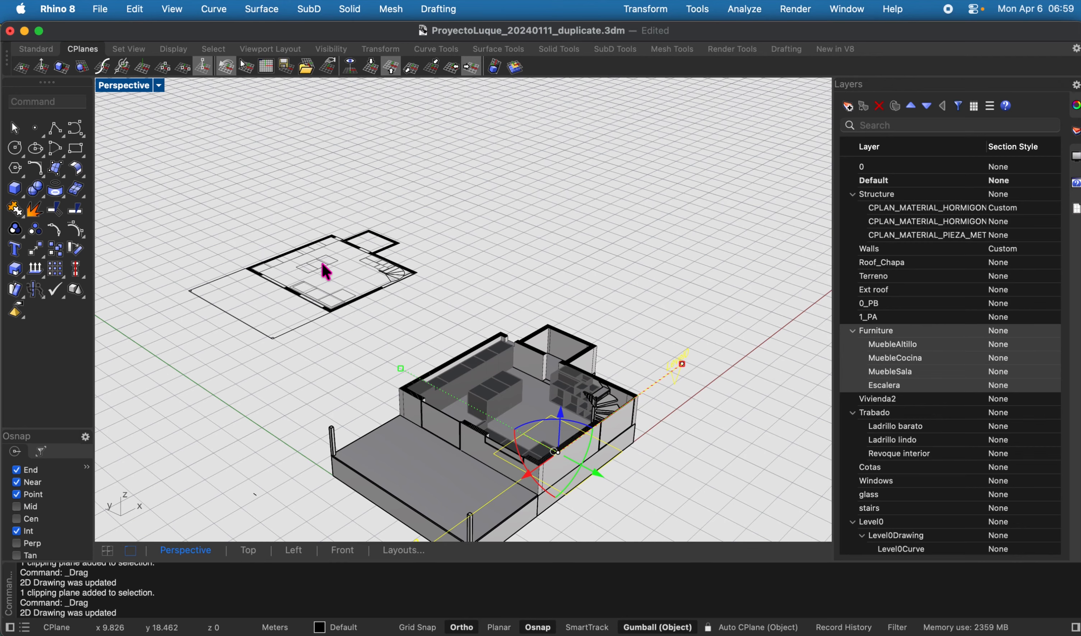
pyautogui.click(395, 550)
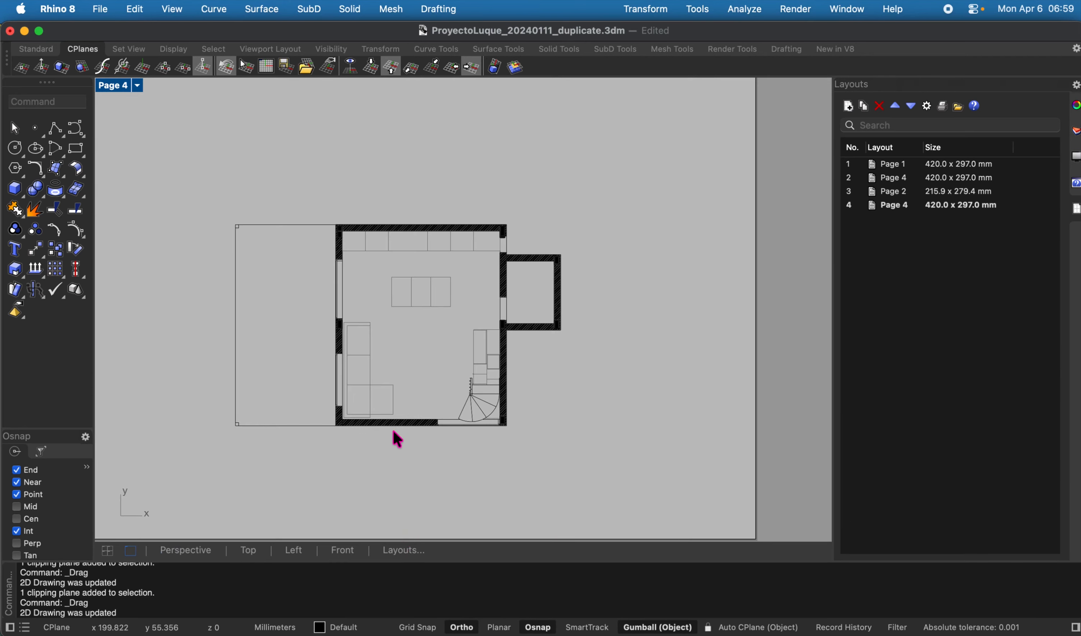
pyautogui.scroll(5, 428, 303)
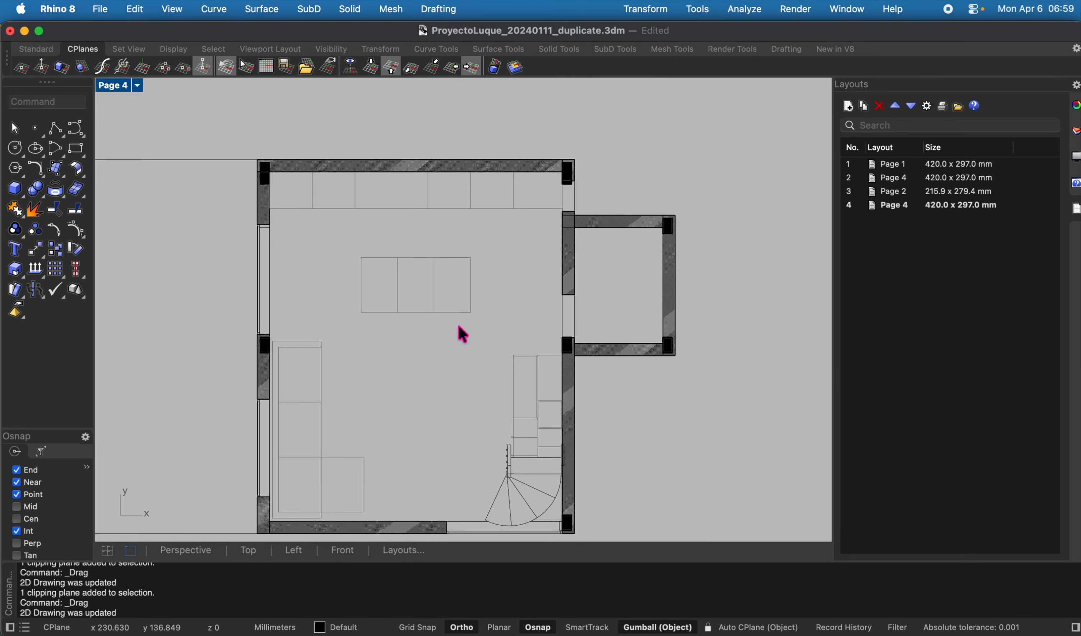
pyautogui.scroll(2, 463, 334)
pyautogui.scroll(-5, 463, 334)
pyautogui.scroll(2, 463, 334)
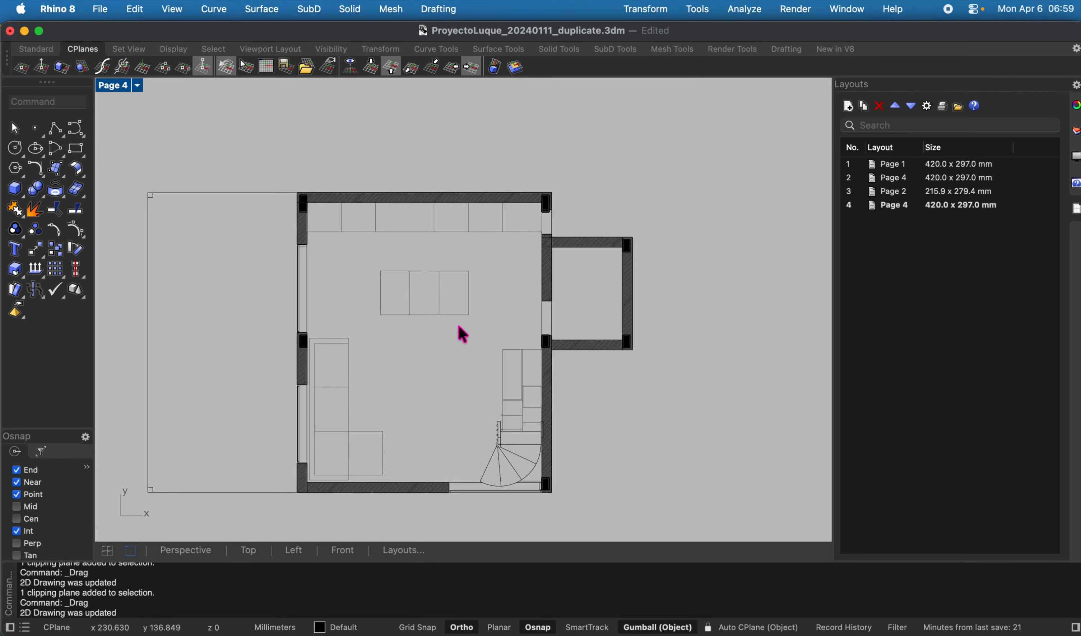
pyautogui.scroll(1, 459, 326)
pyautogui.moveTo(458, 325); pyautogui.dragTo(476, 290, button='right')
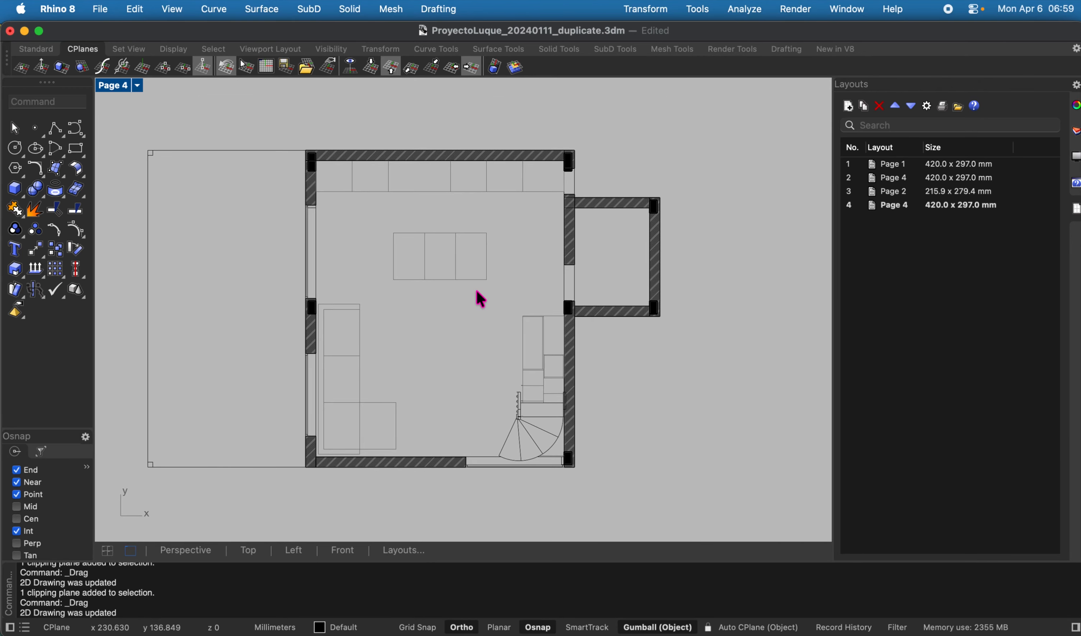